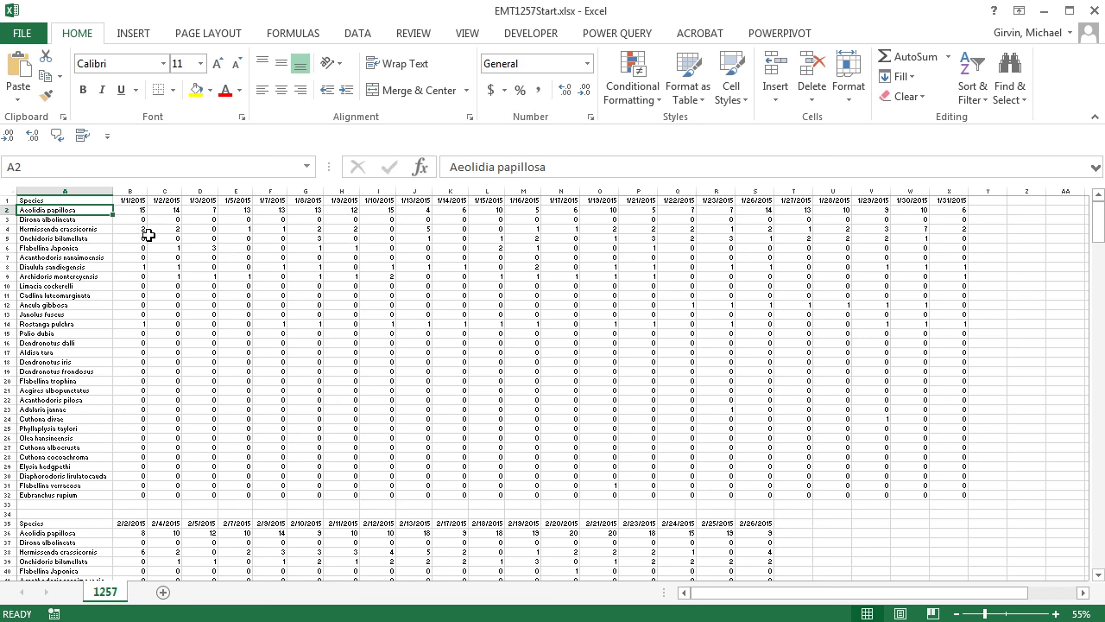
Examine the monthly species count blocks on the 1257 sheet, including their Species column, date headers and daily counts
{"action": "left_click", "coordinate": [44, 201]}
{"action": "left_click", "coordinate": [139, 200]}
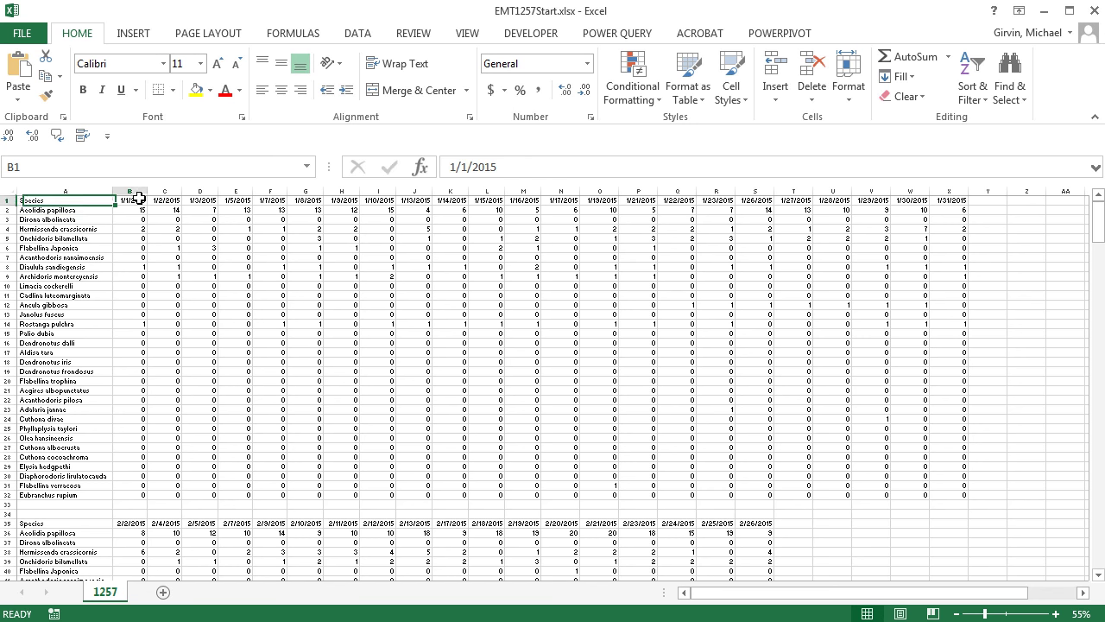
{"action": "left_click", "coordinate": [177, 201]}
{"action": "left_click", "coordinate": [211, 201]}
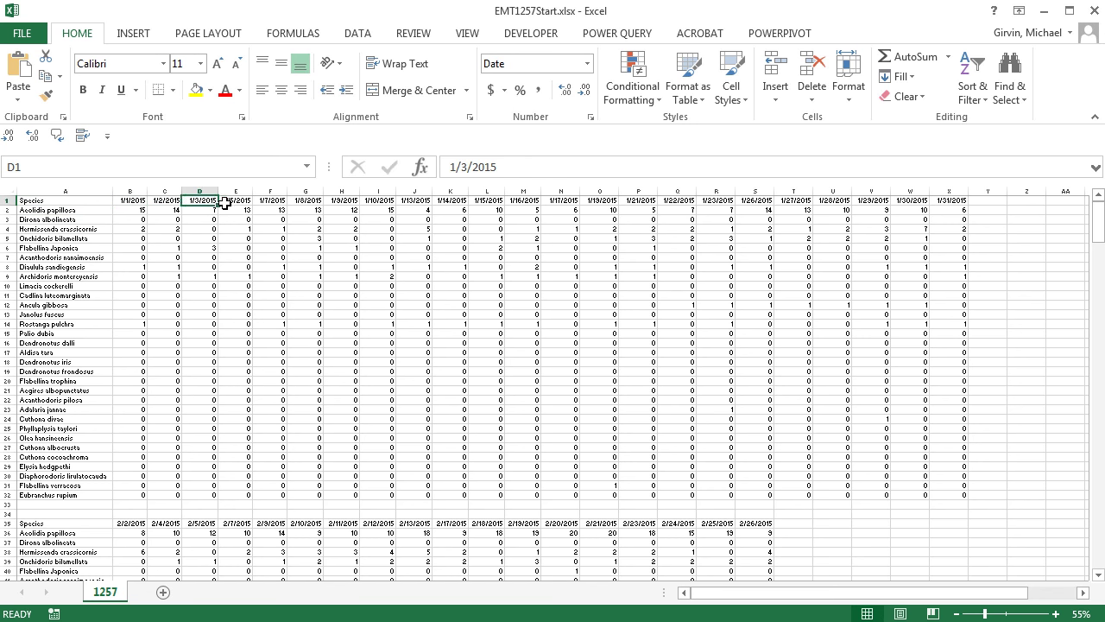
{"action": "left_click", "coordinate": [231, 201]}
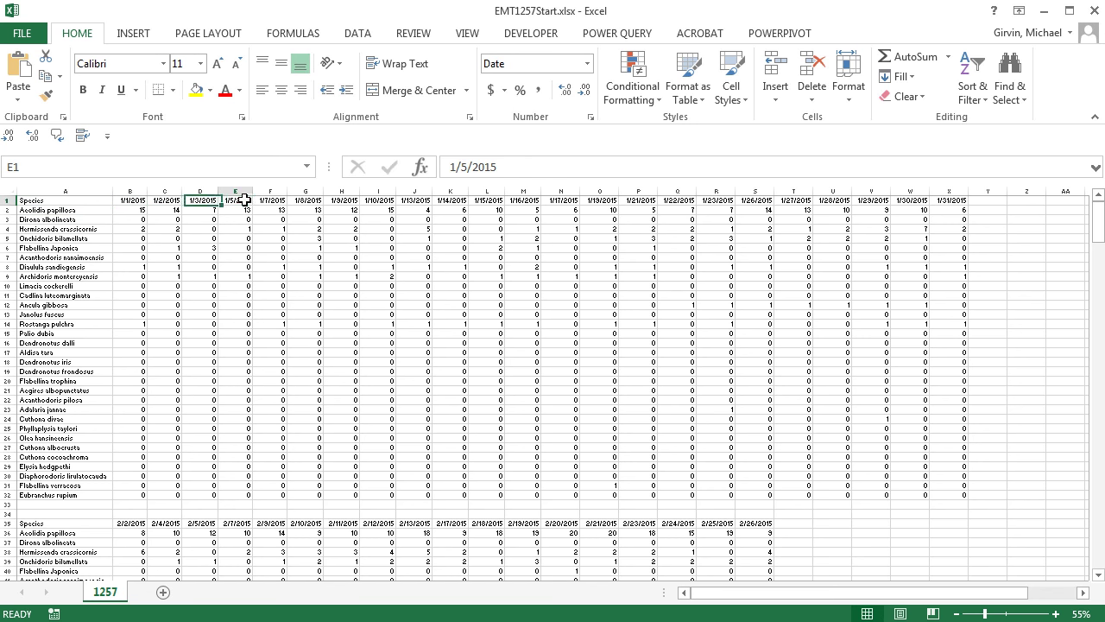
{"action": "left_click", "coordinate": [243, 337]}
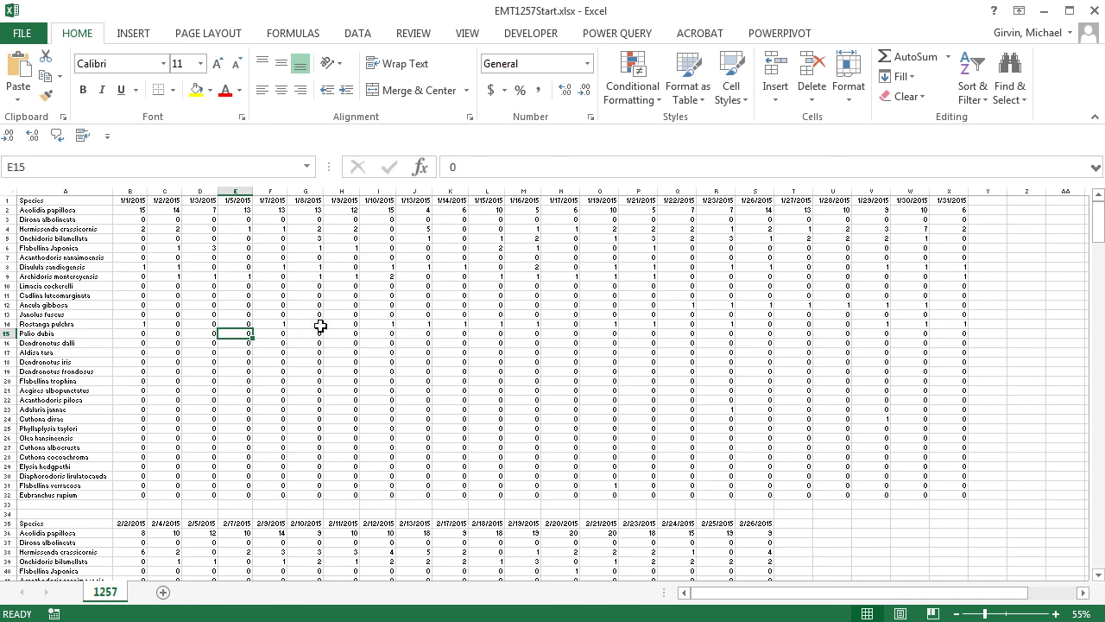
{"action": "scroll", "coordinate": [280, 324], "scroll_direction": "down", "scroll_amount": 8}
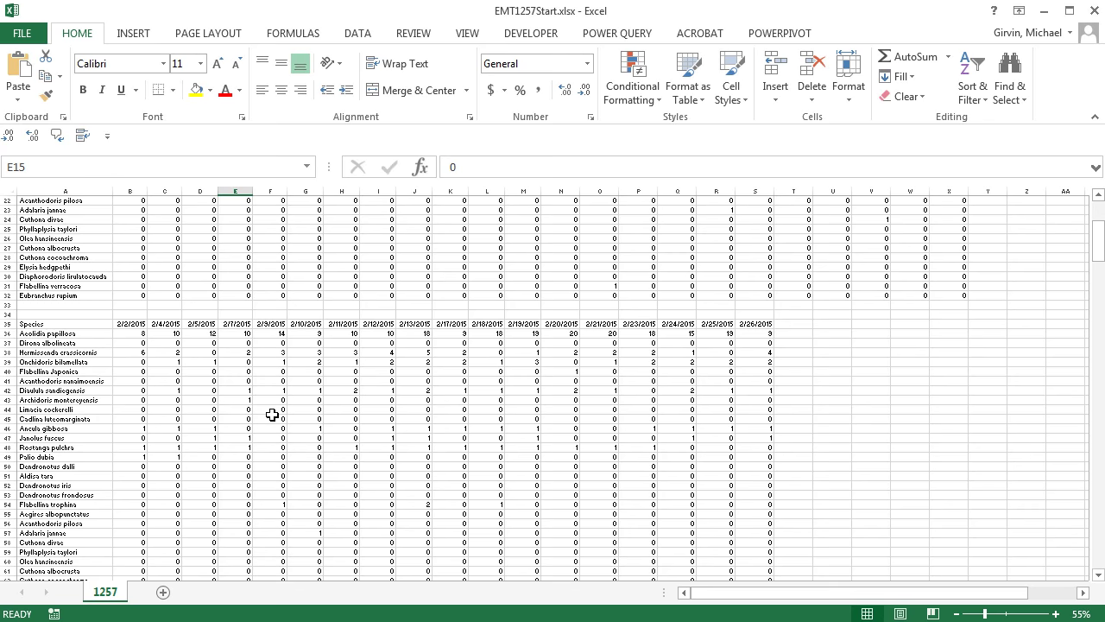
{"action": "left_click", "coordinate": [263, 439]}
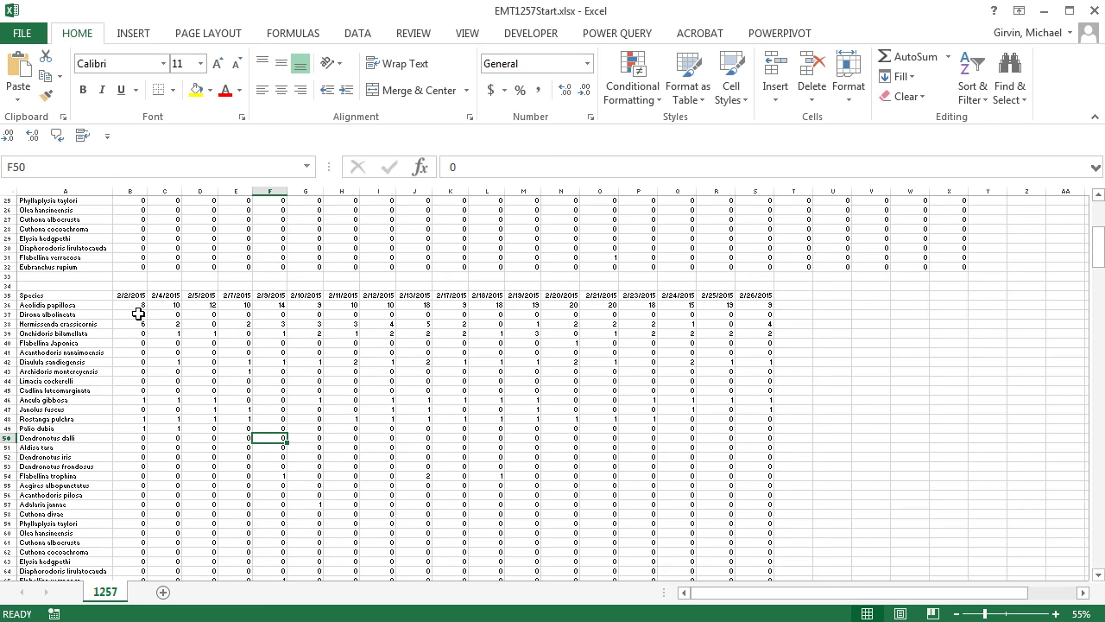
{"action": "scroll", "coordinate": [215, 427], "scroll_direction": "down", "scroll_amount": 14}
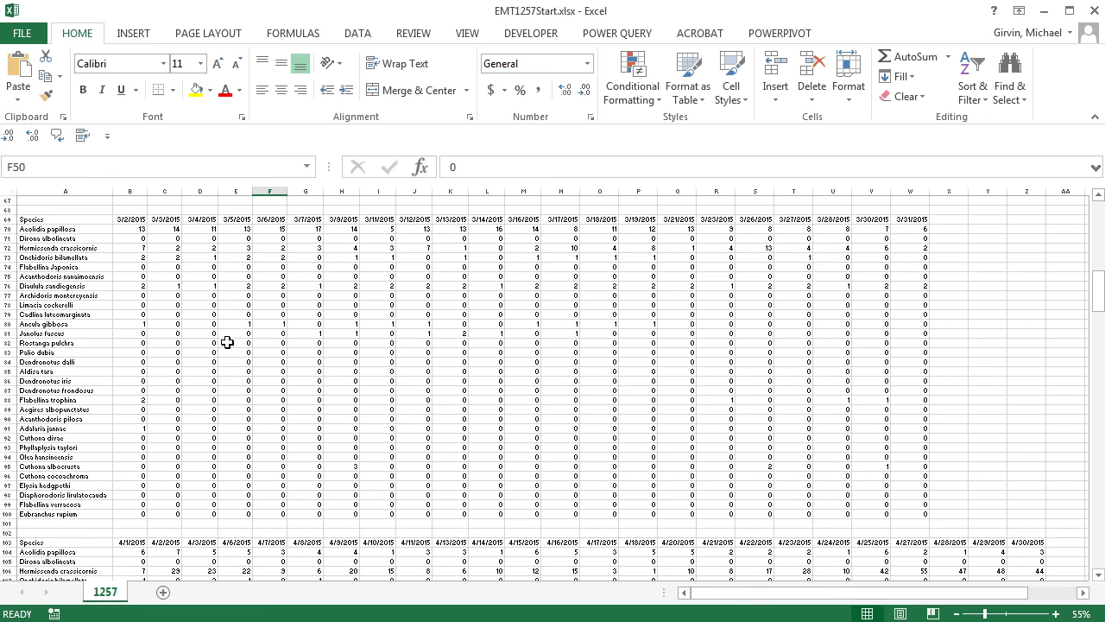
{"action": "left_click", "coordinate": [227, 342]}
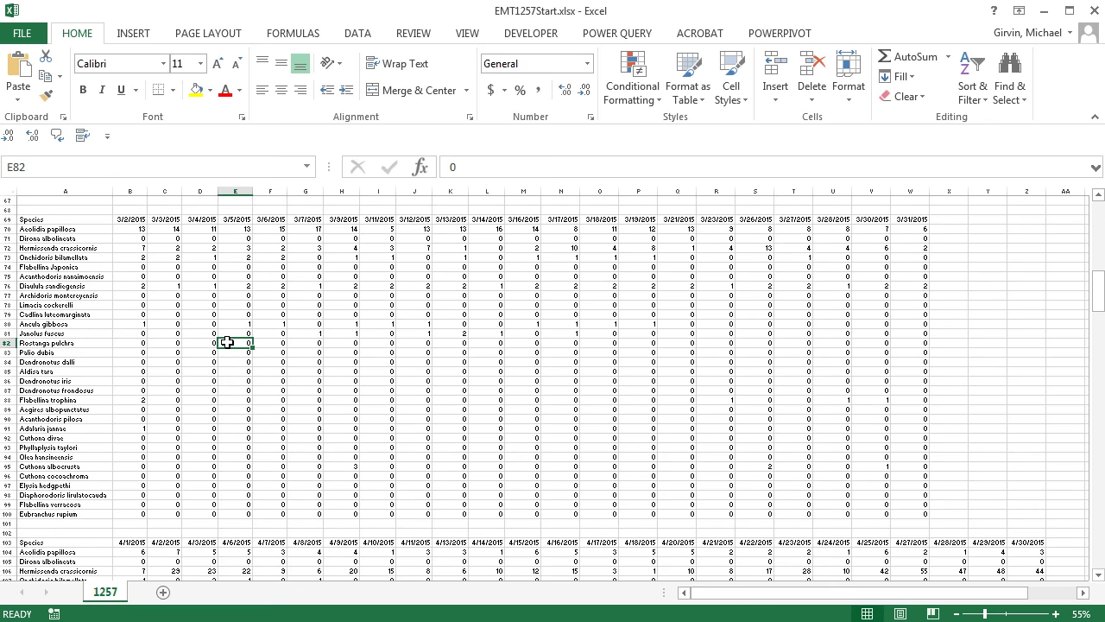
{"action": "left_click", "coordinate": [92, 219]}
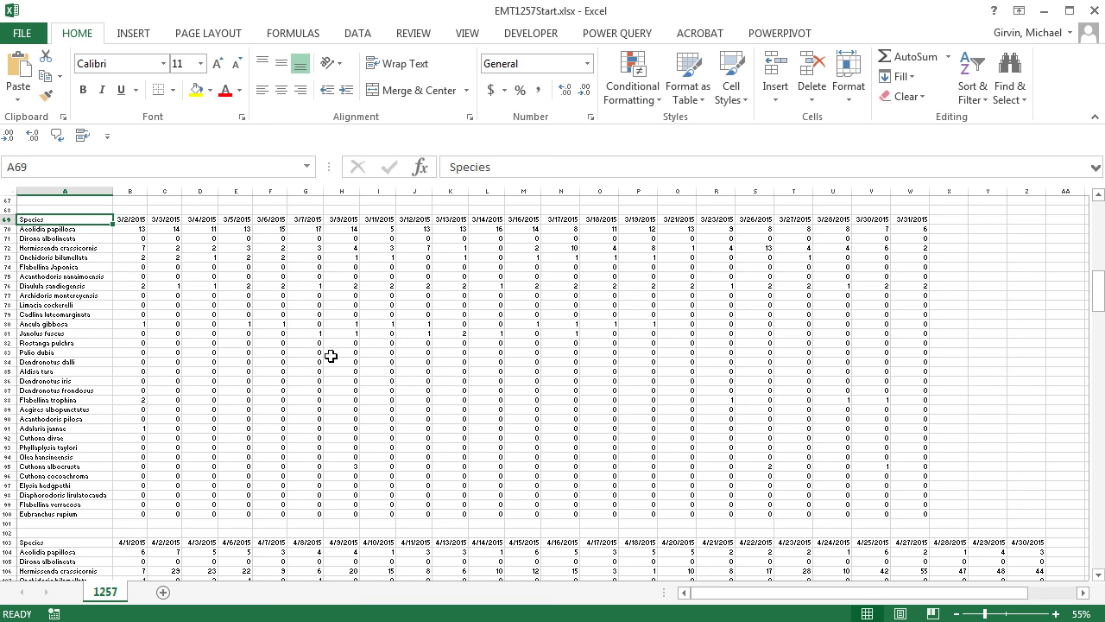
{"action": "scroll", "coordinate": [372, 368], "scroll_direction": "up", "scroll_amount": 12}
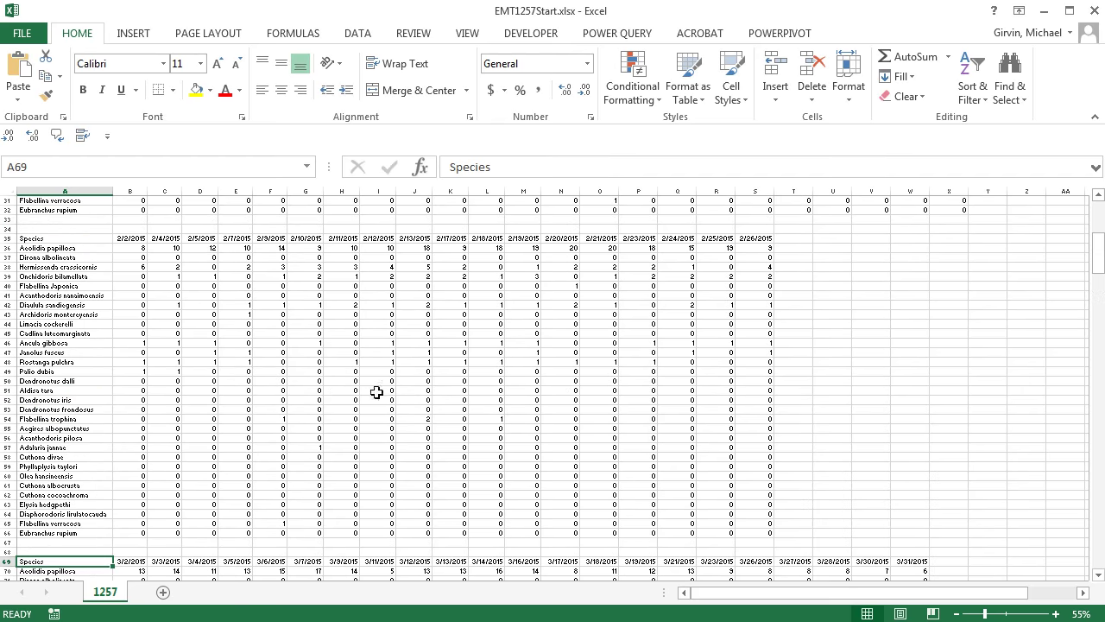
{"action": "scroll", "coordinate": [267, 361], "scroll_direction": "up", "scroll_amount": 10}
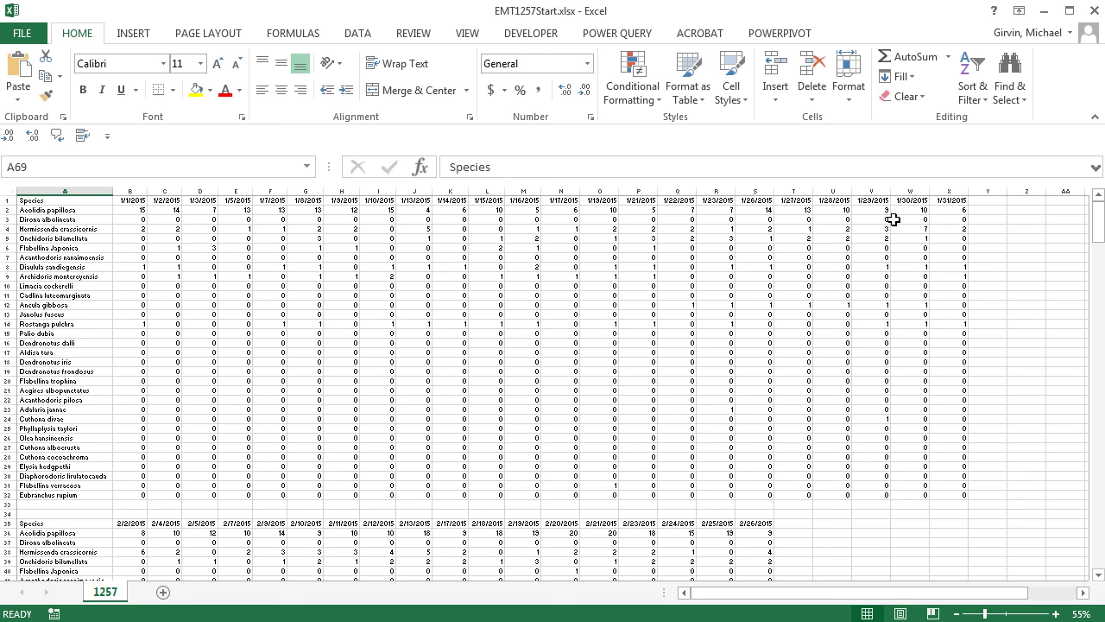
{"action": "left_click", "coordinate": [620, 36]}
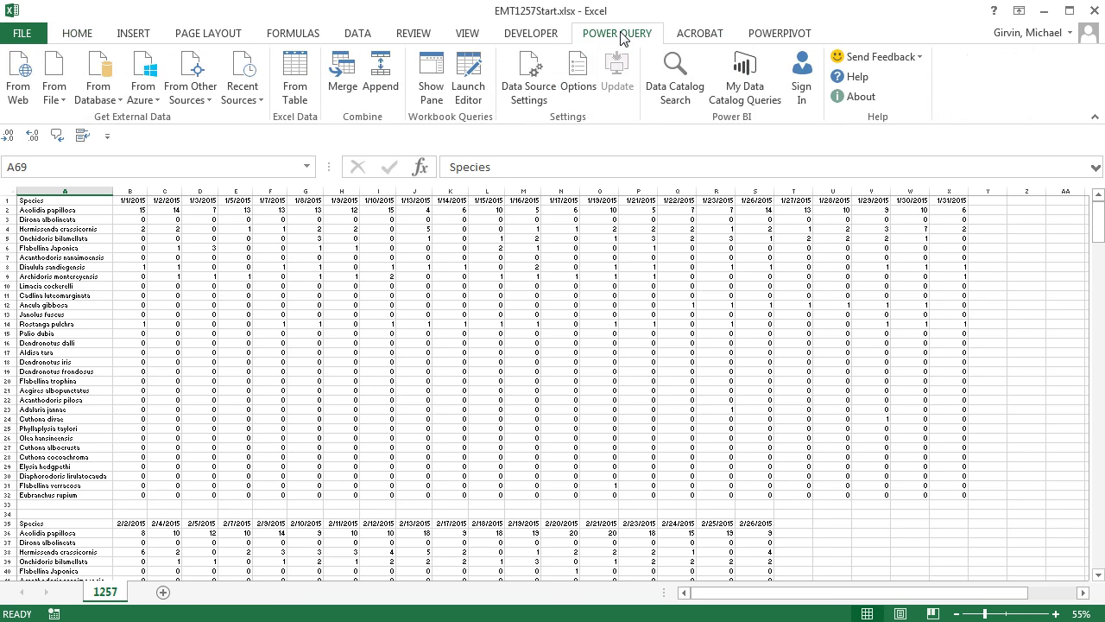
{"action": "left_click", "coordinate": [363, 36]}
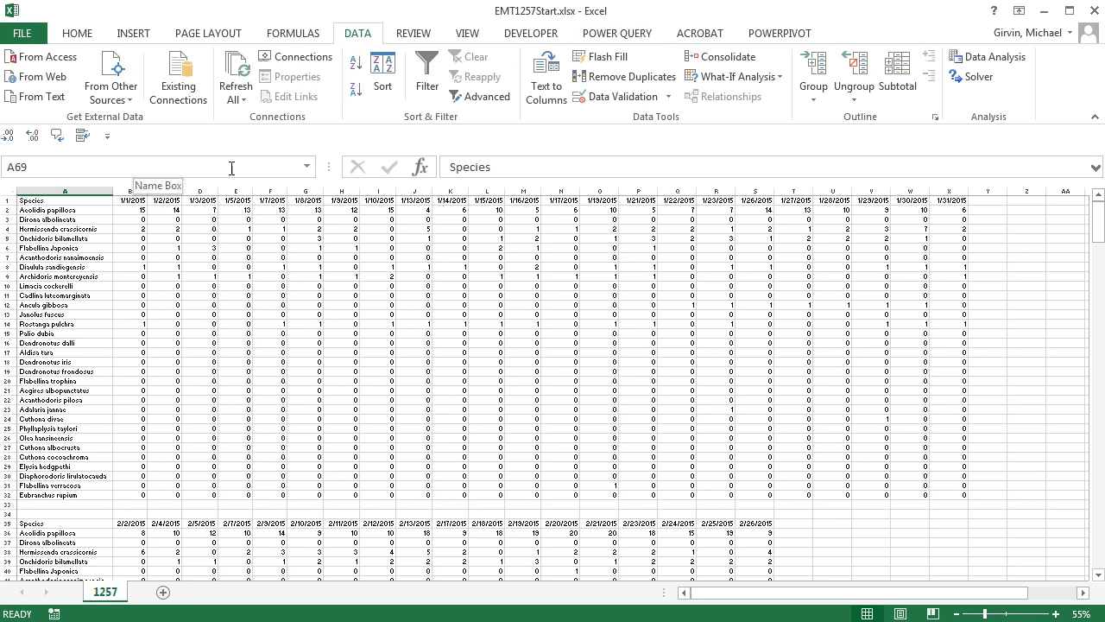
Convert the January data range A1:X32 into an Excel table with headers
{"action": "left_click", "coordinate": [291, 286]}
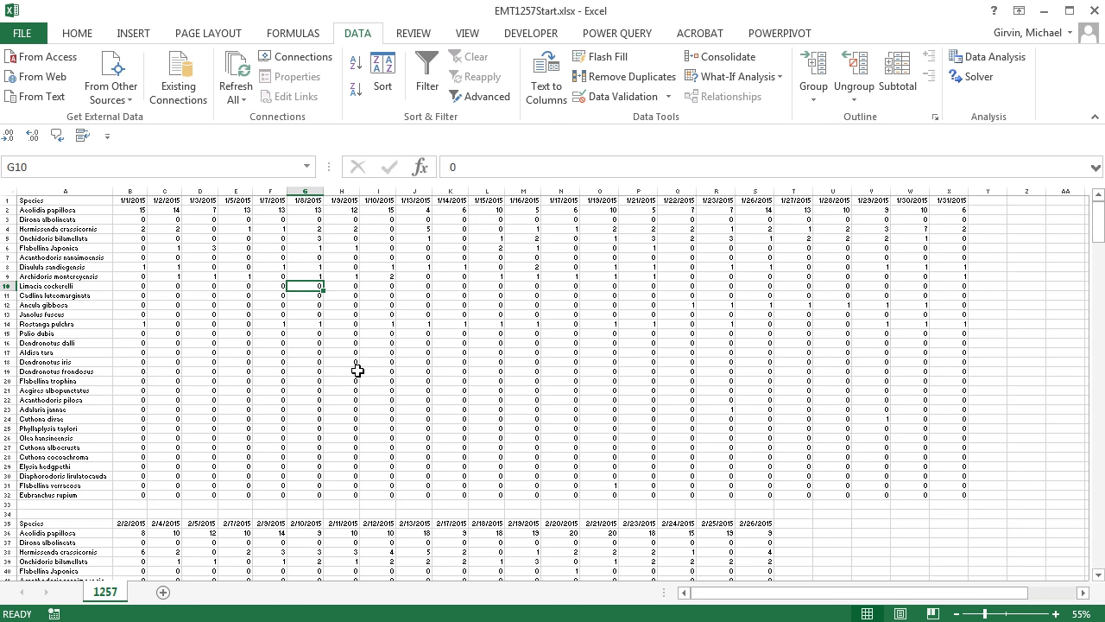
{"action": "left_click", "coordinate": [629, 35]}
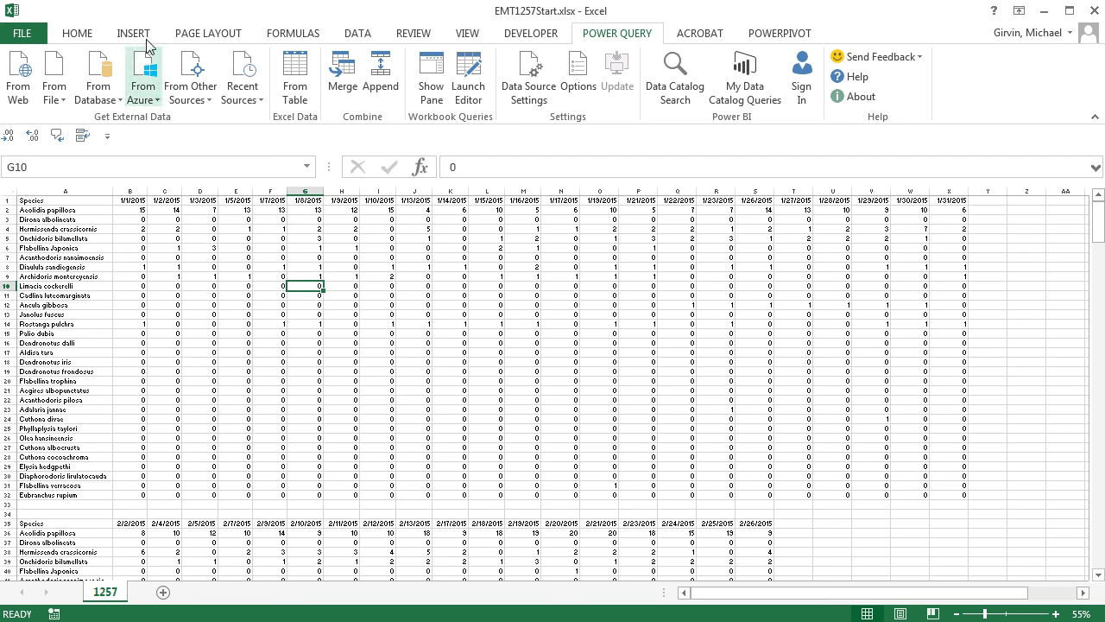
{"action": "left_click", "coordinate": [143, 34]}
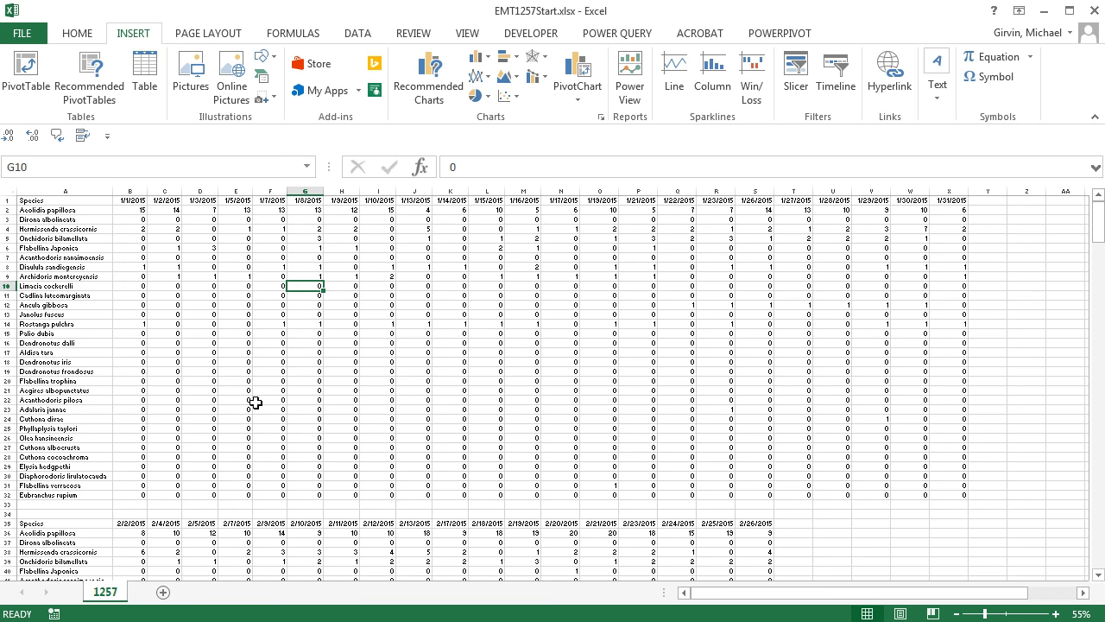
{"action": "key", "text": "ctrl+t"}
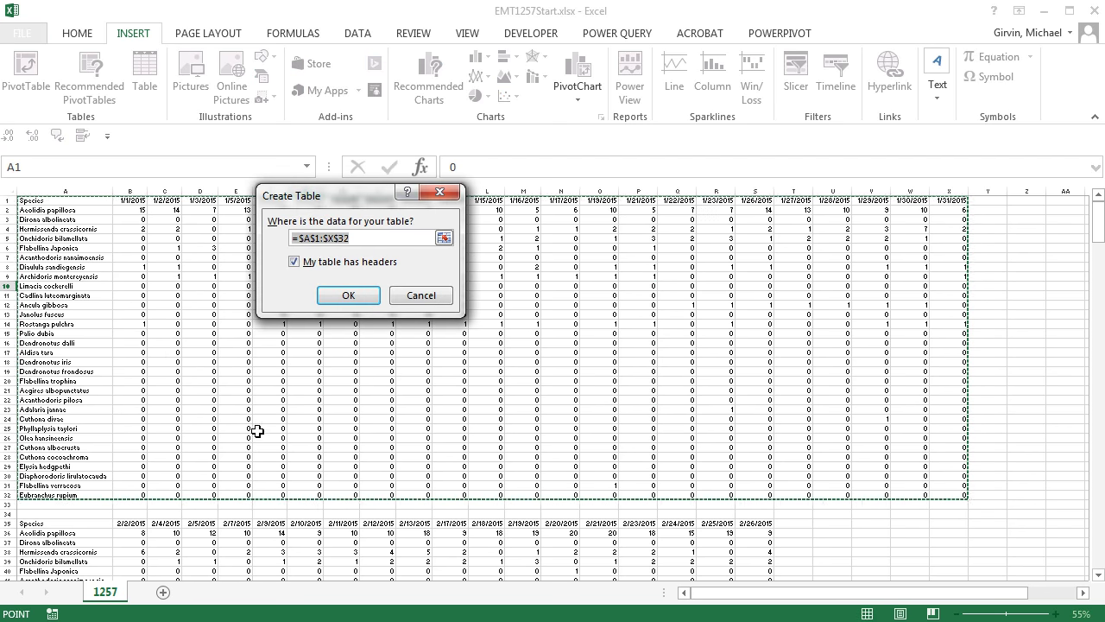
{"action": "left_click", "coordinate": [356, 296]}
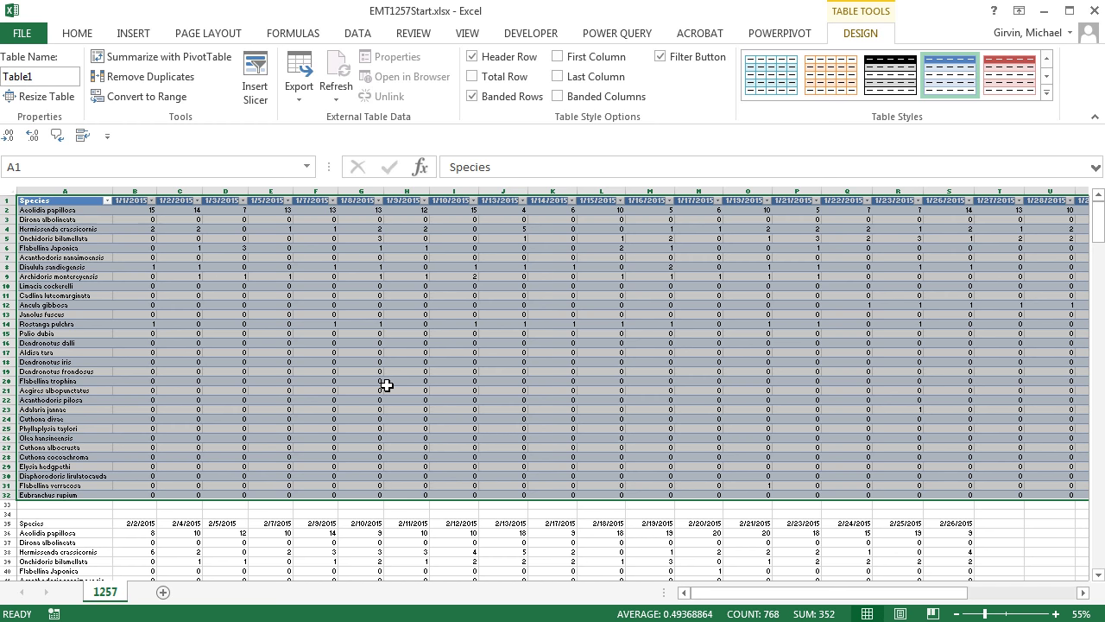
Name the January table January2015
{"action": "key", "text": "alt"}
{"action": "key", "text": "j"}
{"action": "key", "text": "t"}
{"action": "key", "text": "a"}
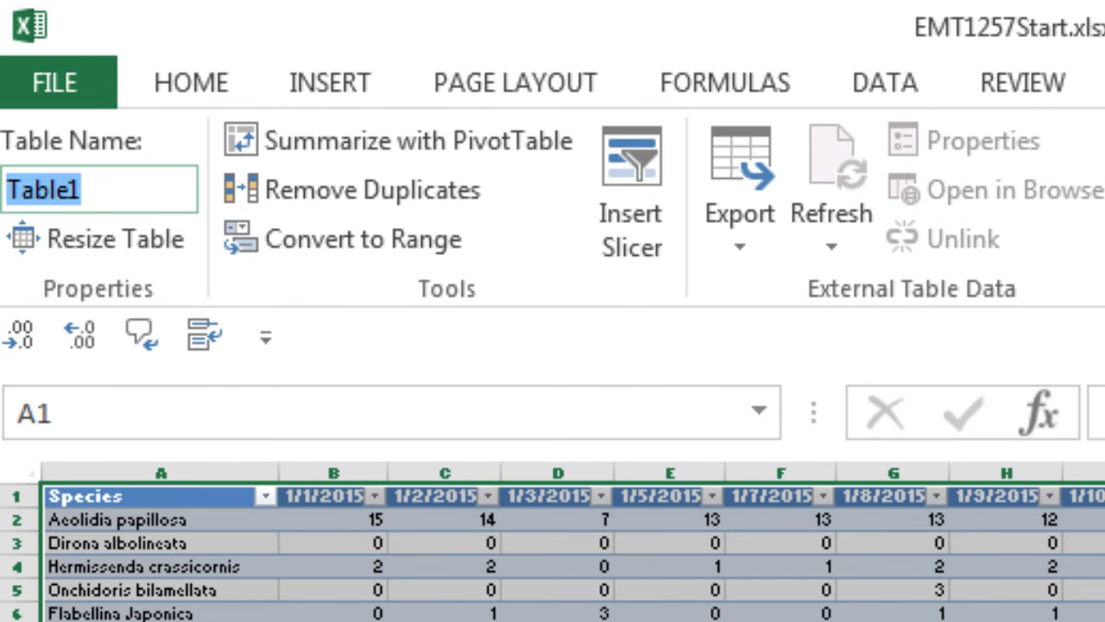
{"action": "type", "text": "January2015"}
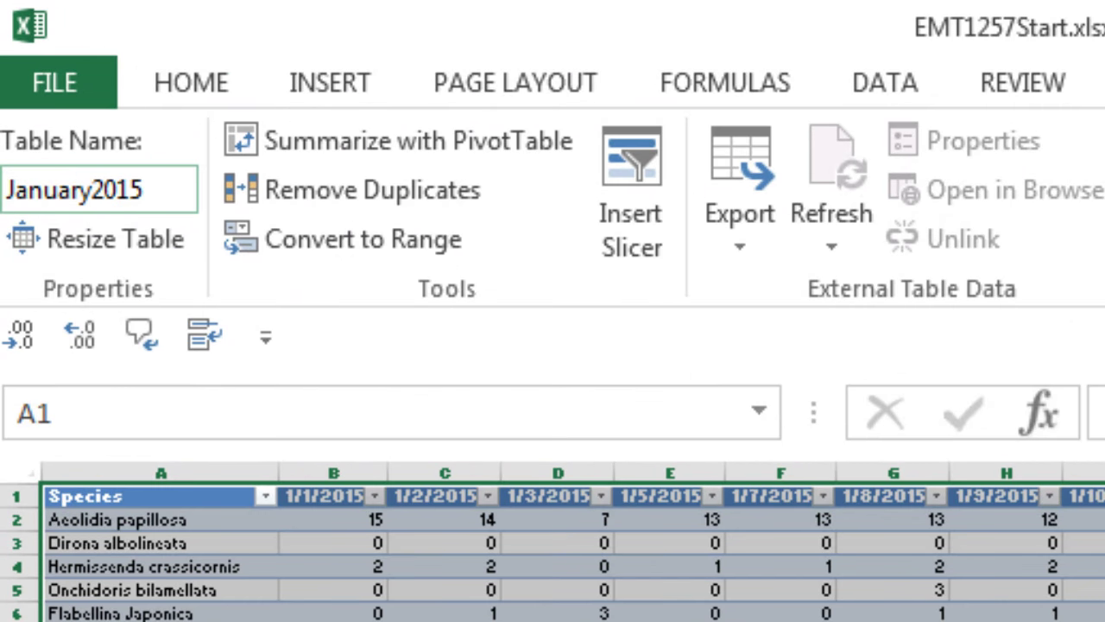
{"action": "key", "text": "Return"}
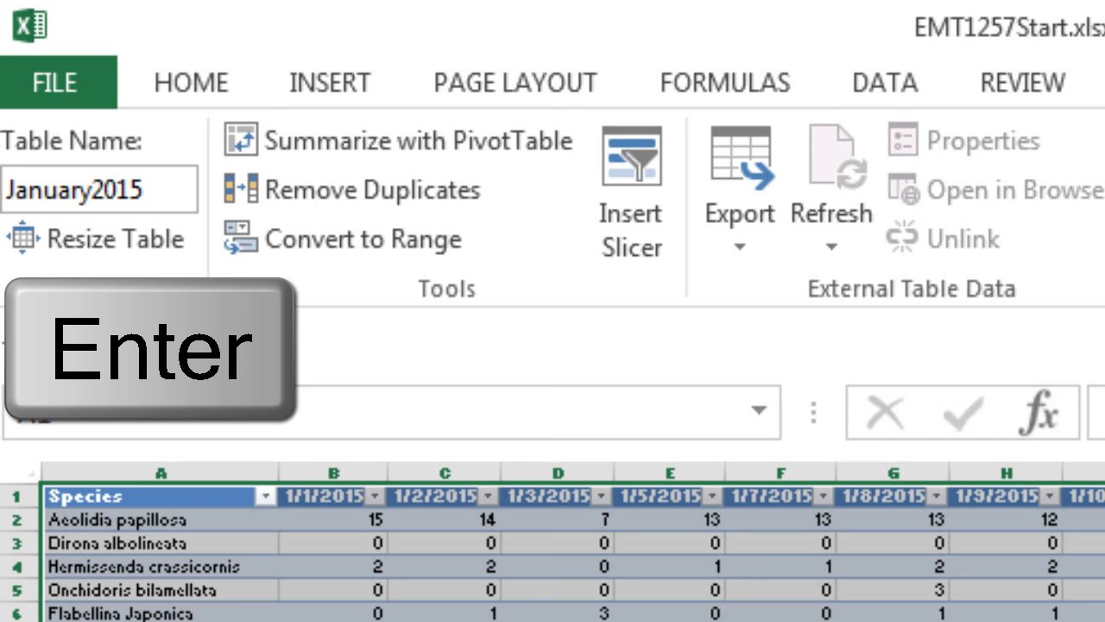
Convert the February data range A35:S66 into an Excel table with headers
{"action": "scroll", "coordinate": [247, 388], "scroll_direction": "down", "scroll_amount": 6}
{"action": "scroll", "coordinate": [180, 346], "scroll_direction": "down", "scroll_amount": 3}
{"action": "left_click", "coordinate": [178, 270]}
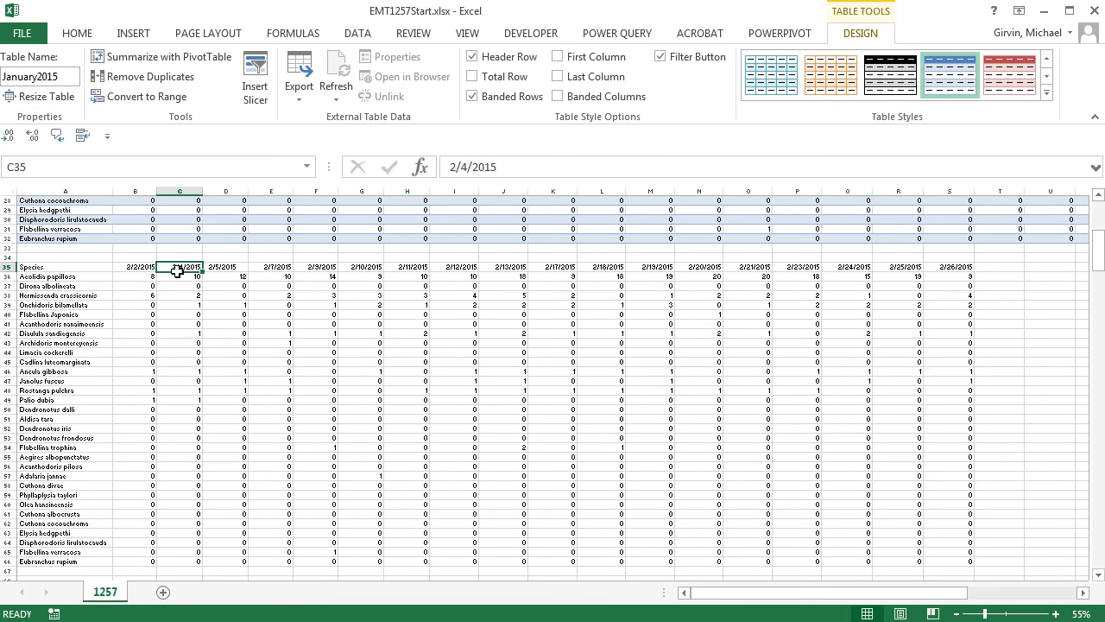
{"action": "key", "text": "ctrl+t"}
{"action": "key", "text": "Return"}
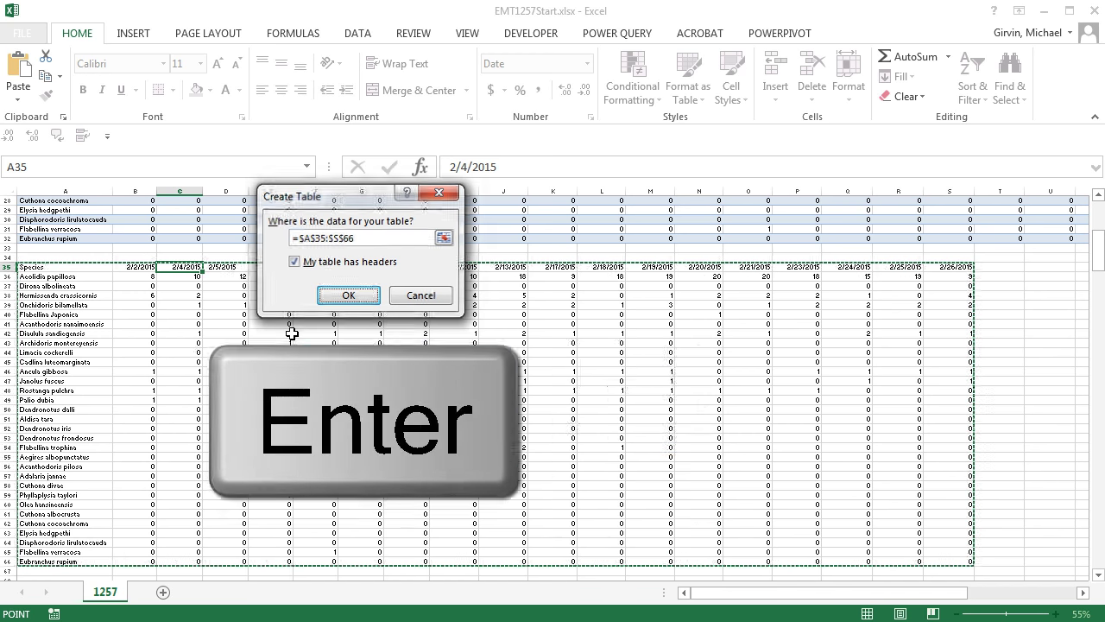
Name the February table February2015
{"action": "key", "text": "alt+j"}
{"action": "key", "text": "t"}
{"action": "key", "text": "a"}
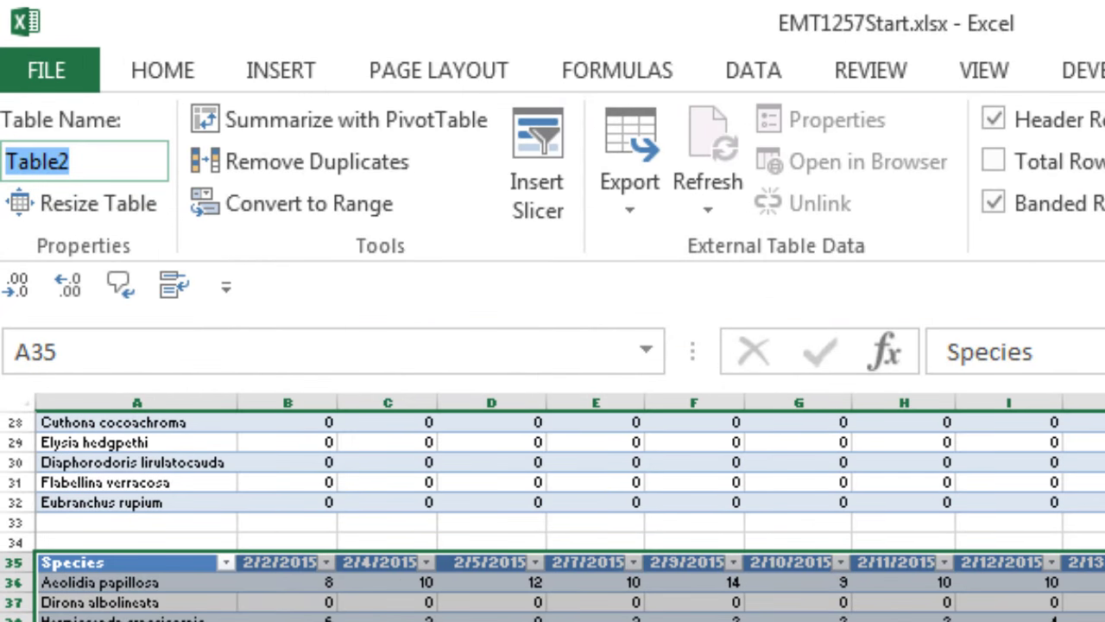
{"action": "type", "text": "February2015"}
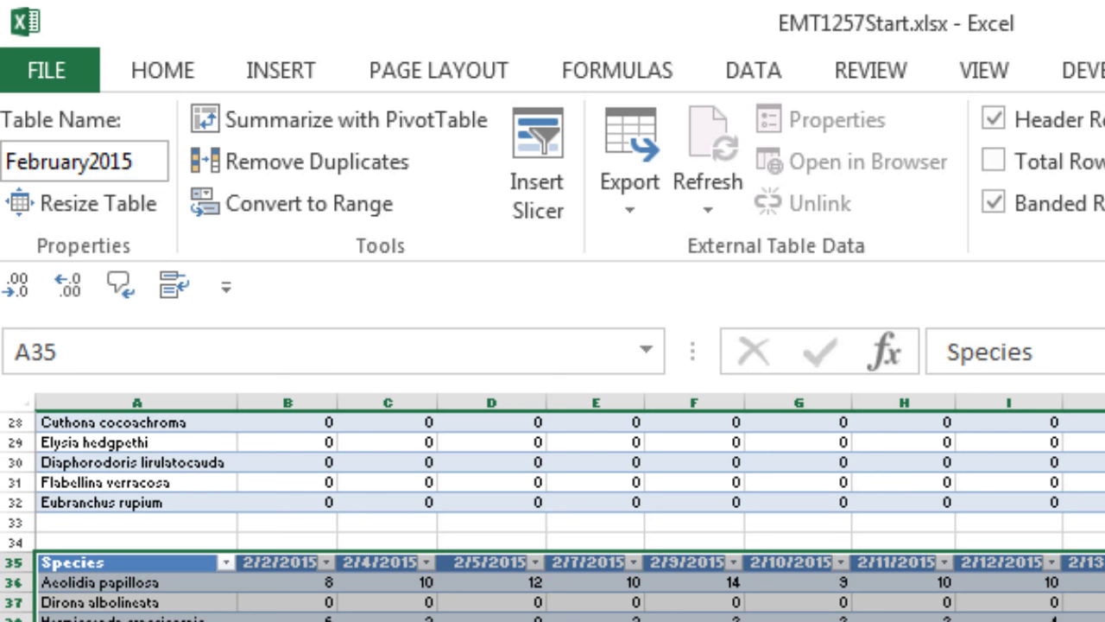
{"action": "key", "text": "Return"}
Convert the May data block starting at A136 into an Excel table
{"action": "scroll", "coordinate": [247, 383], "scroll_direction": "down", "scroll_amount": 6}
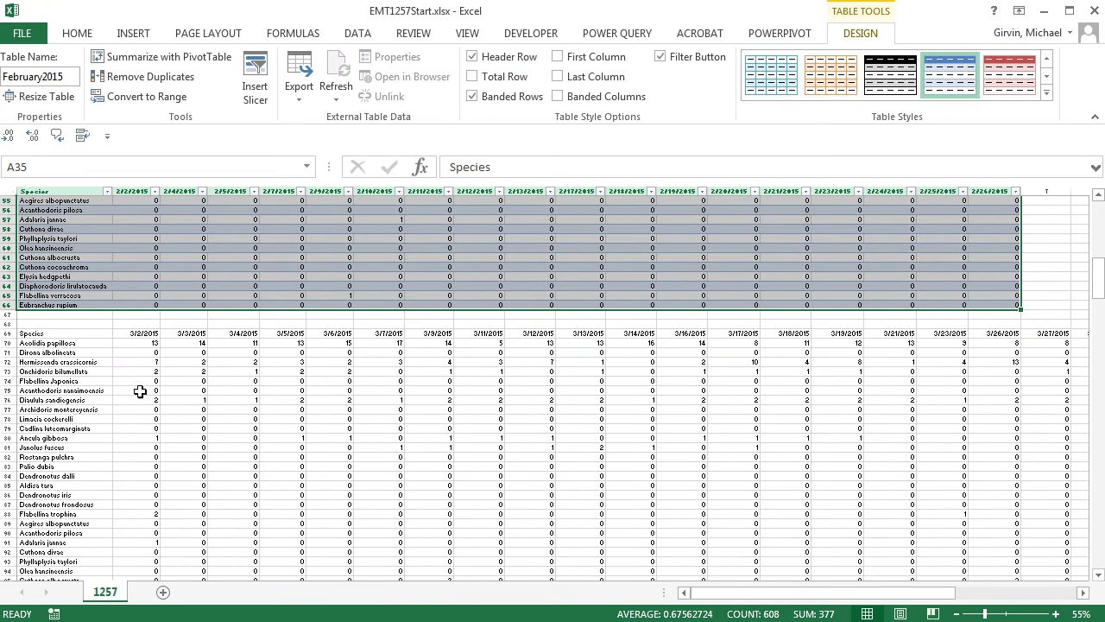
{"action": "left_click", "coordinate": [141, 389]}
{"action": "scroll", "coordinate": [189, 408], "scroll_direction": "down", "scroll_amount": 20}
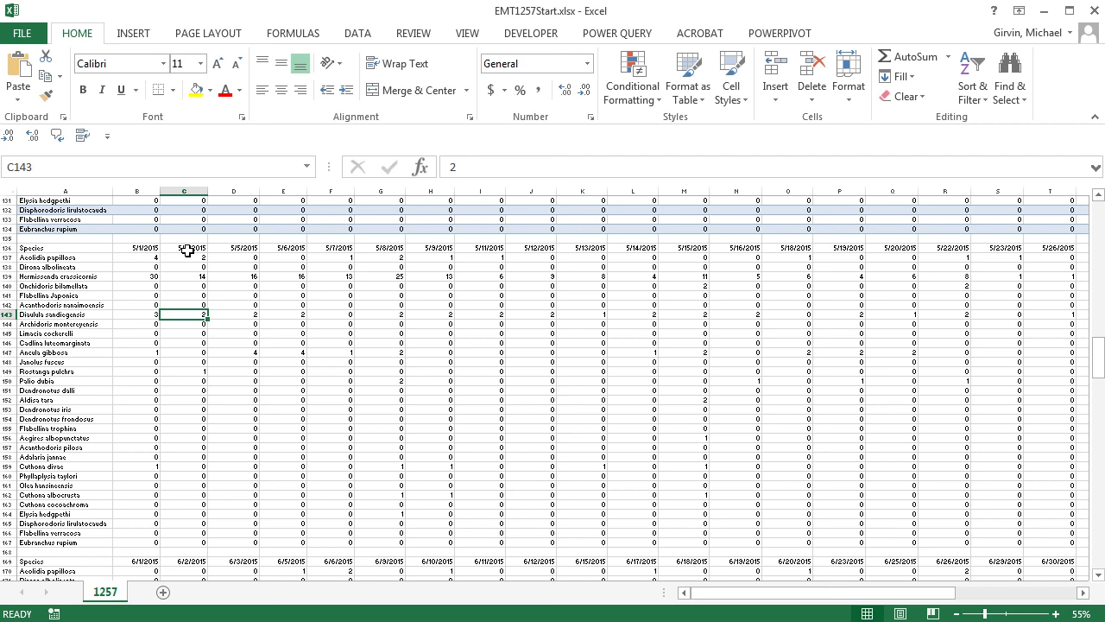
{"action": "left_click", "coordinate": [184, 248]}
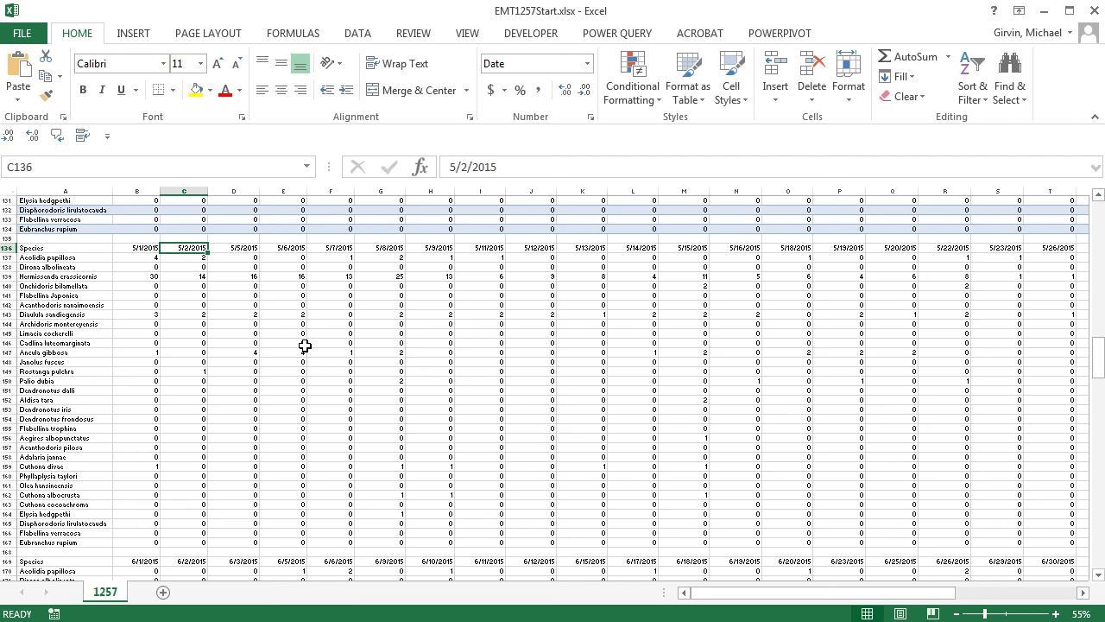
{"action": "key", "text": "ctrl+t"}
{"action": "key", "text": "Return"}
Name the May table MayMay2015 instead of May2015, which matches a cell reference
{"action": "key", "text": "alt"}
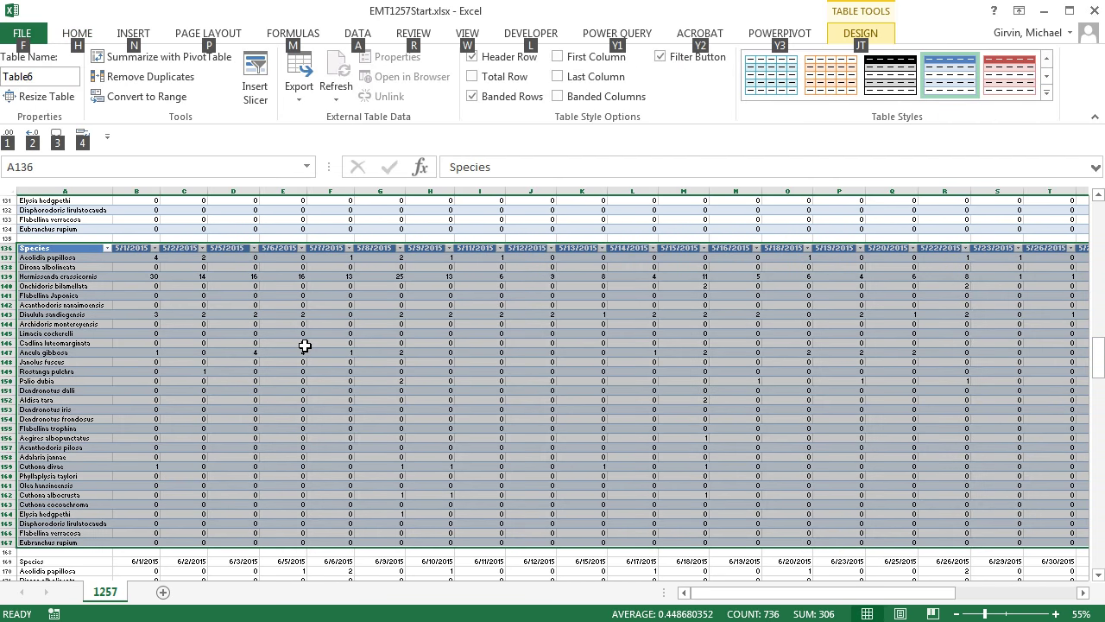
{"action": "key", "text": "j"}
{"action": "key", "text": "t"}
{"action": "key", "text": "a"}
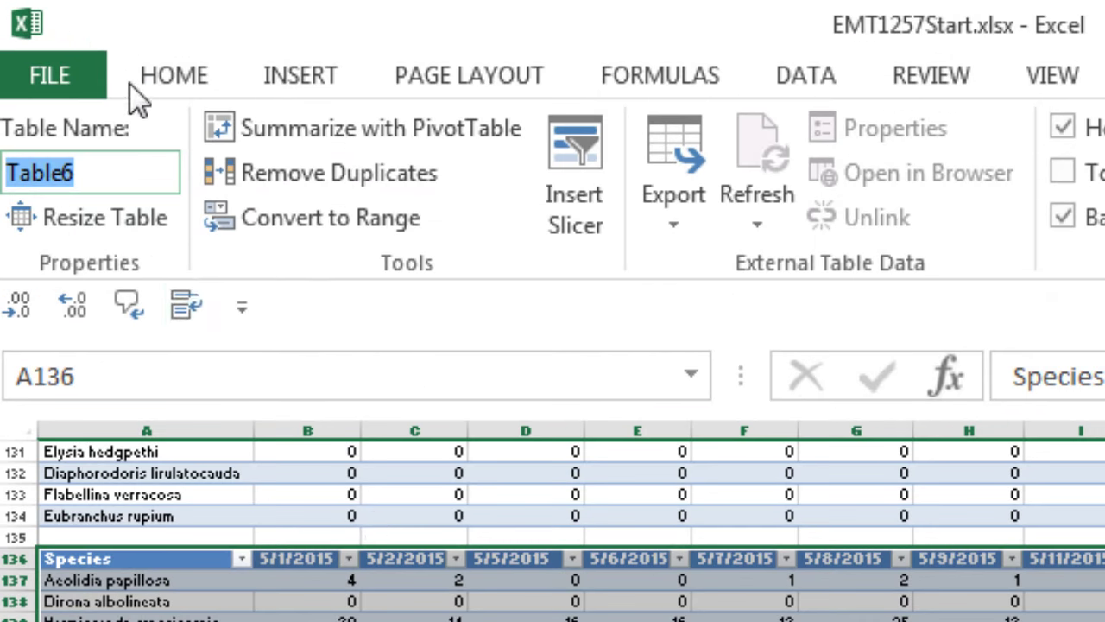
{"action": "type", "text": "May"}
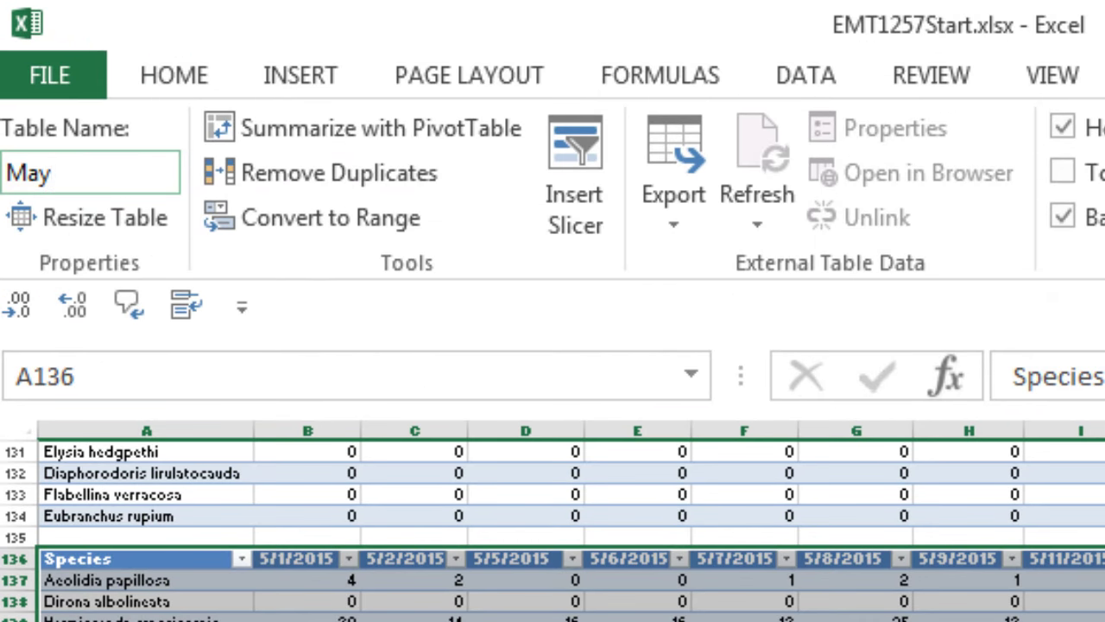
{"action": "type", "text": "2015"}
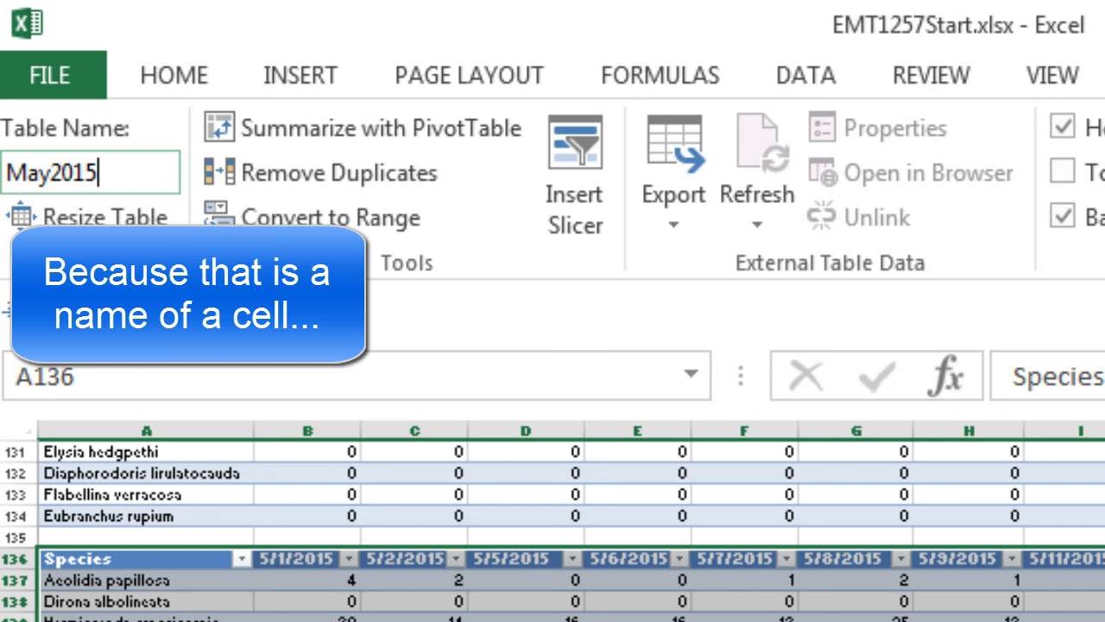
{"action": "key", "text": "BackSpace"}
{"action": "key", "text": "BackSpace"}
{"action": "key", "text": "BackSpace"}
{"action": "key", "text": "BackSpace"}
{"action": "type", "text": "Ma"}
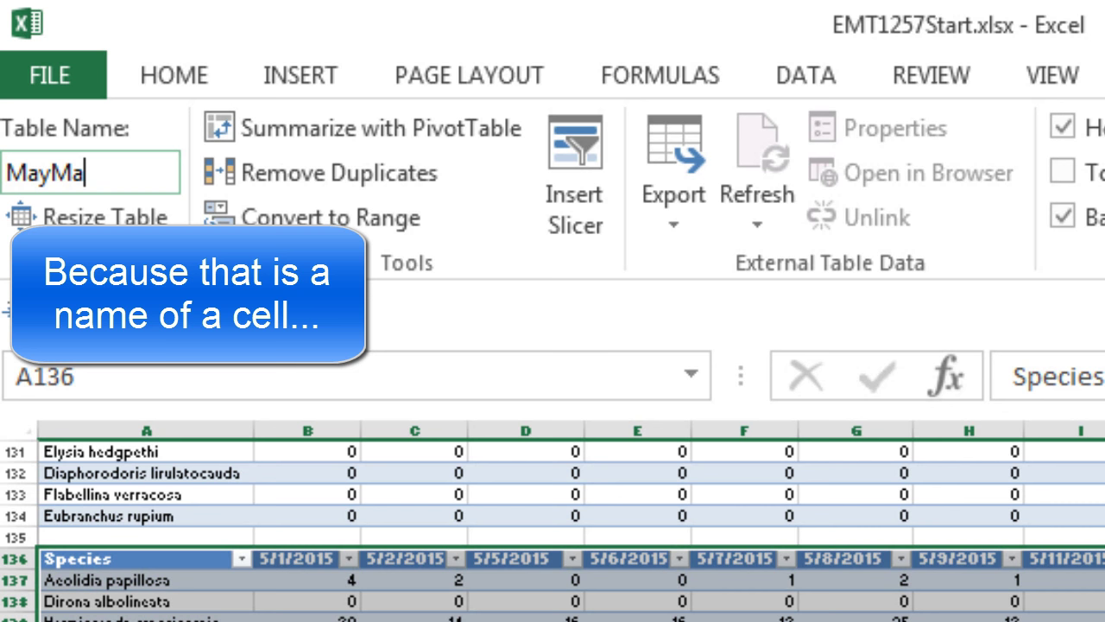
{"action": "type", "text": "2015"}
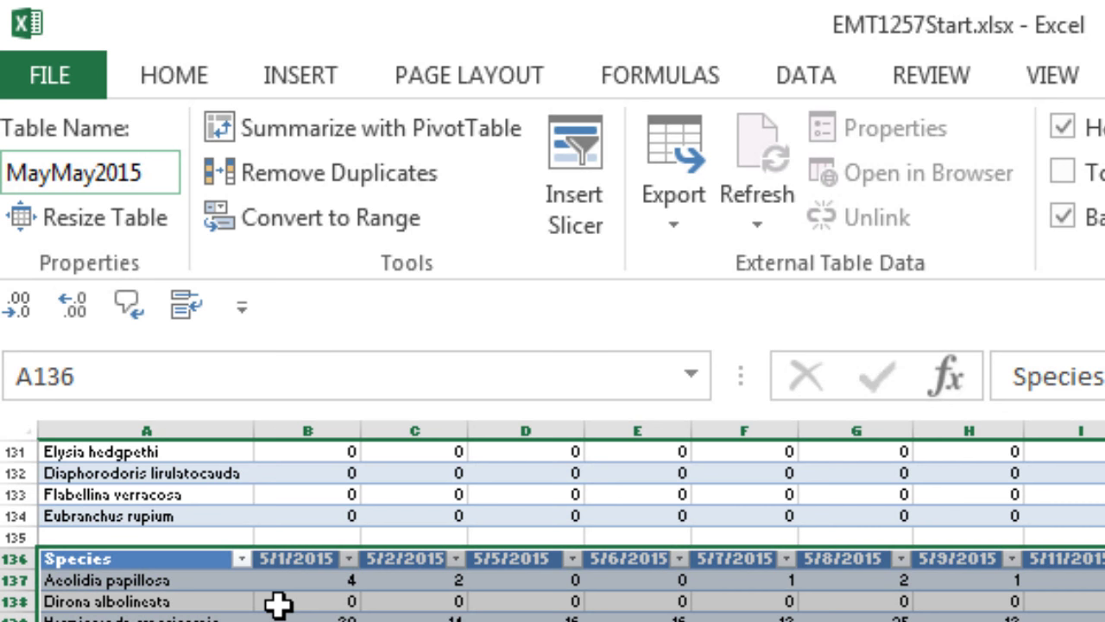
{"action": "key", "text": "Return"}
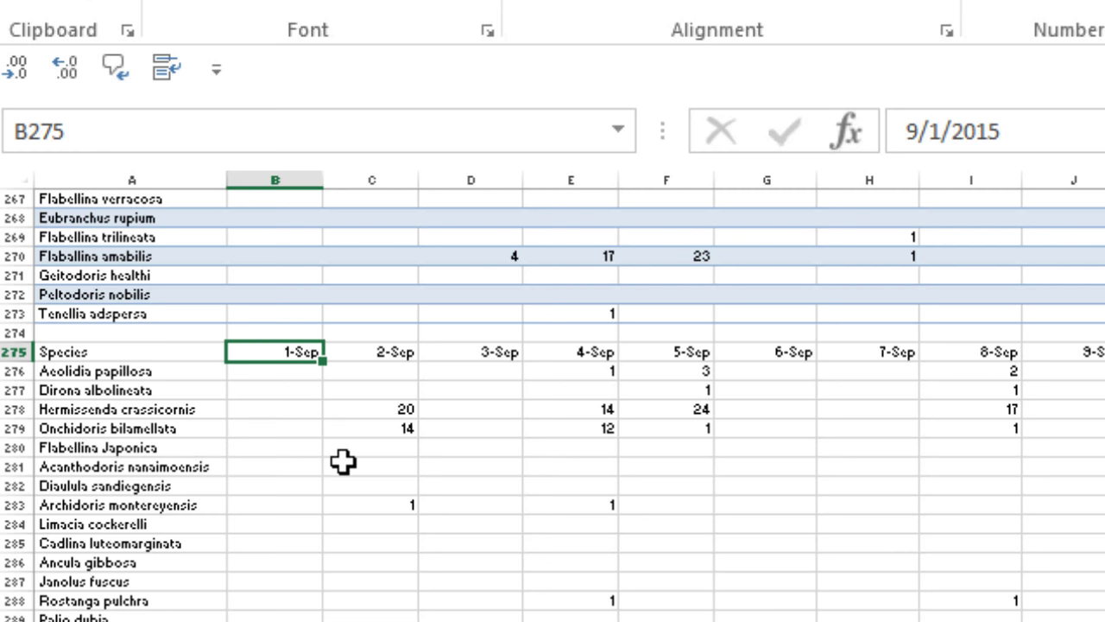
Format the September header dates from B275 through 30-Sep as Short Date
{"action": "key", "text": "ctrl+shift+Right"}
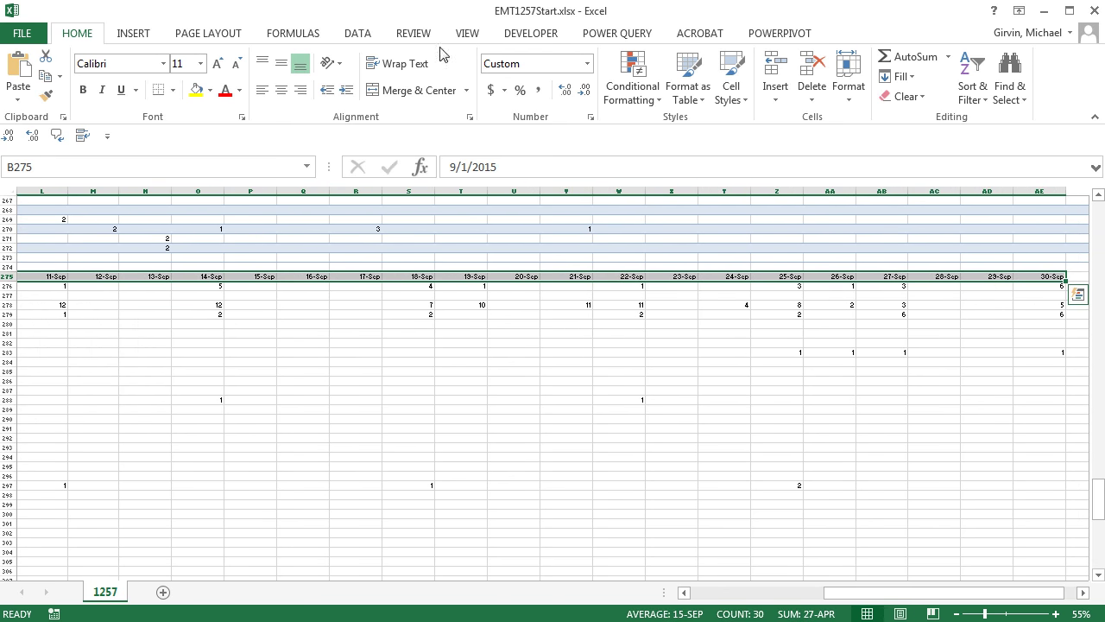
{"action": "left_click", "coordinate": [587, 63]}
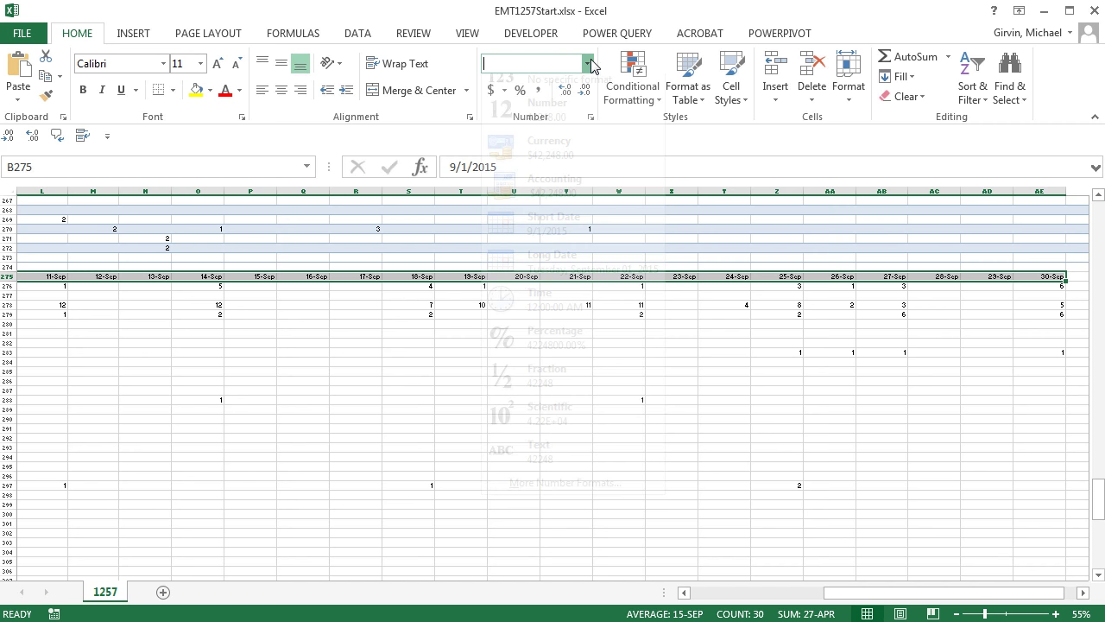
{"action": "left_click", "coordinate": [554, 246]}
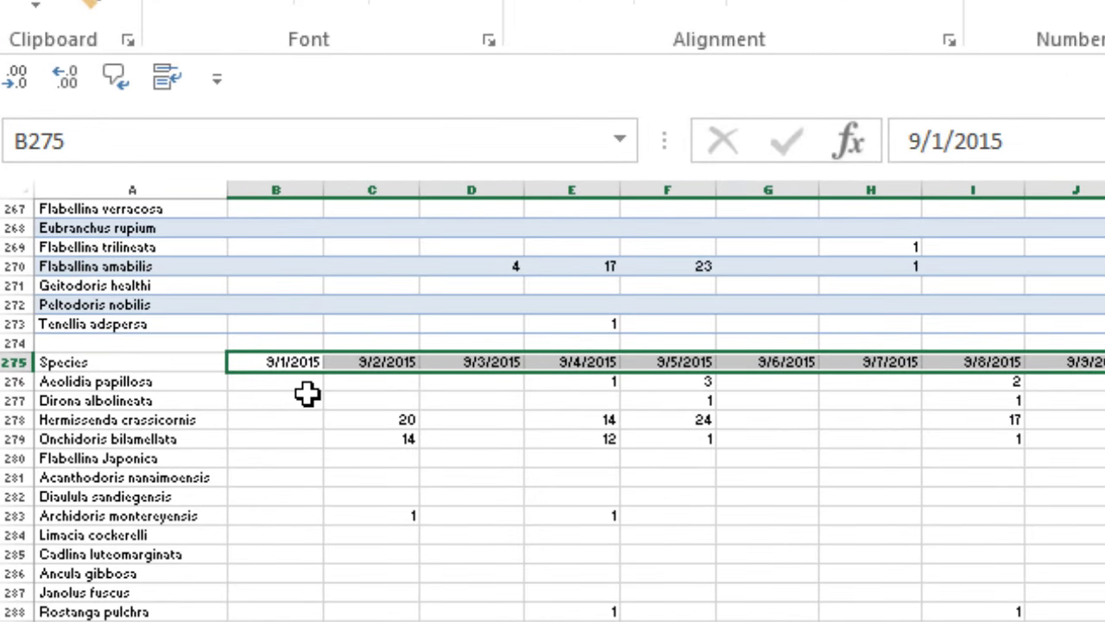
Convert the September data block starting at A275 into an Excel table
{"action": "left_click", "coordinate": [296, 363]}
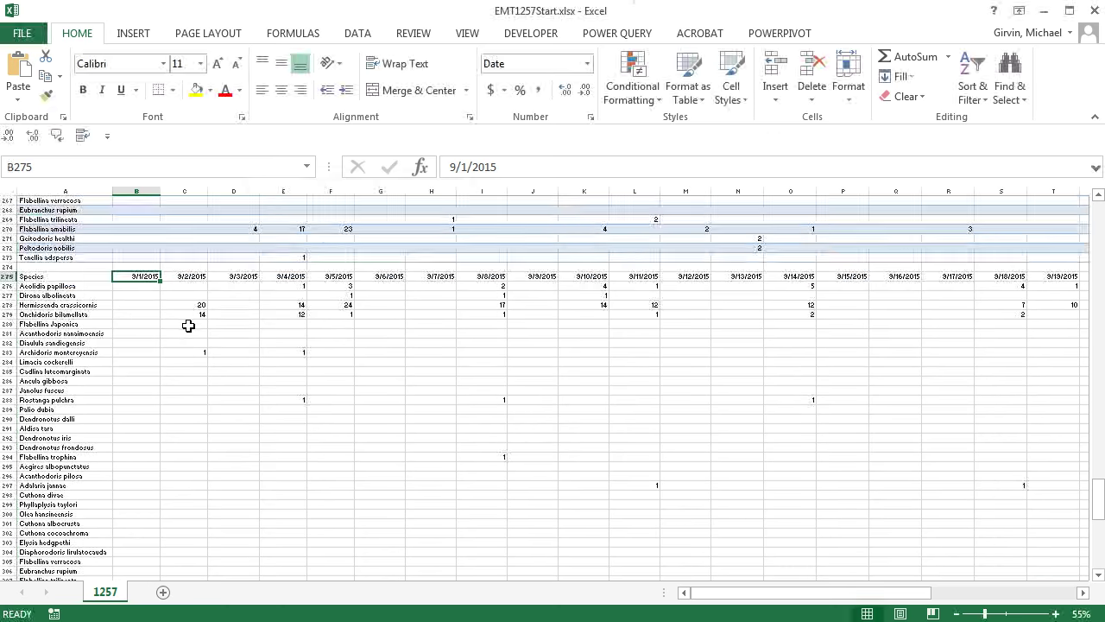
{"action": "key", "text": "ctrl+t"}
{"action": "key", "text": "Return"}
Name the September table September2015
{"action": "key", "text": "alt+j"}
{"action": "key", "text": "t"}
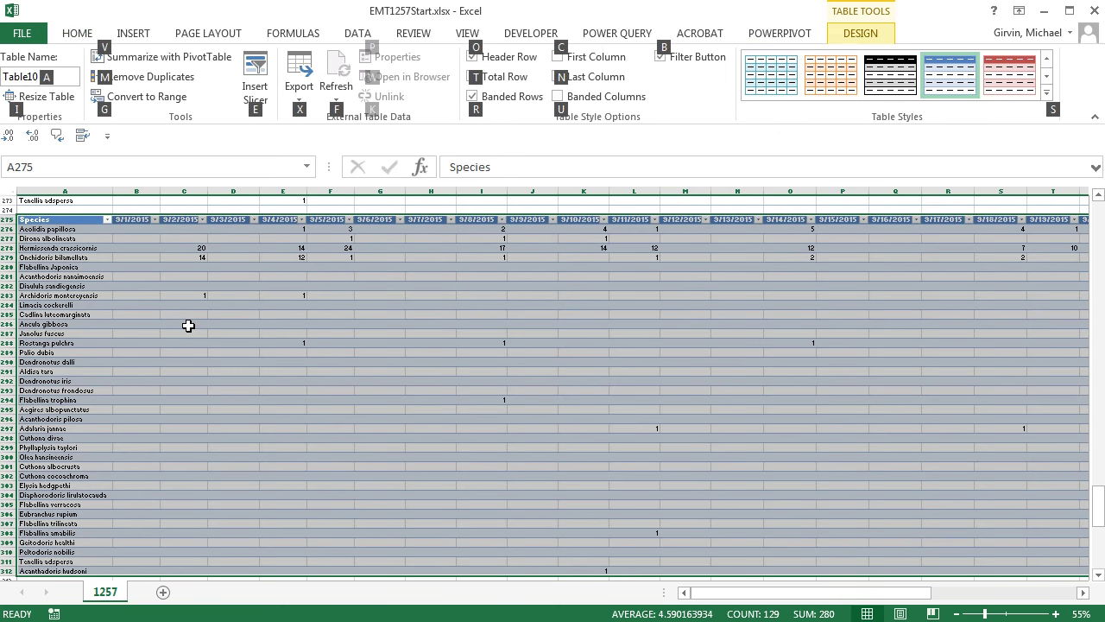
{"action": "type", "text": "a"}
{"action": "type", "text": "S"}
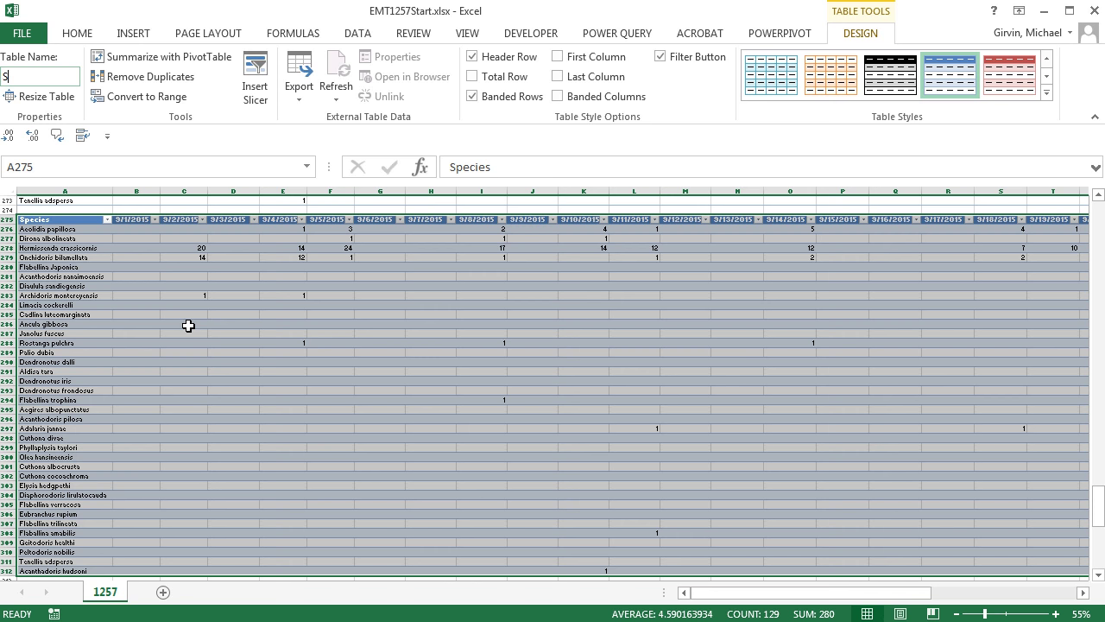
{"action": "type", "text": "eptember2015"}
Go to the October block and select its first date header, cell B314
{"action": "scroll", "coordinate": [188, 326], "scroll_direction": "down", "scroll_amount": 9}
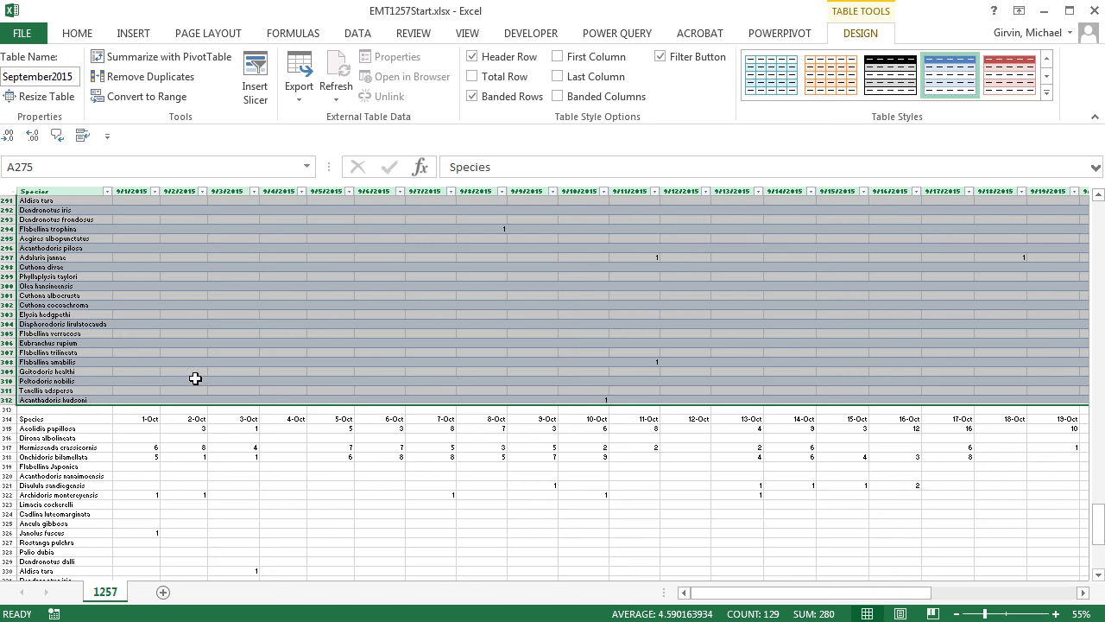
{"action": "left_click", "coordinate": [139, 340]}
{"action": "scroll", "coordinate": [139, 340], "scroll_direction": "down", "scroll_amount": 4}
{"action": "left_click", "coordinate": [134, 223]}
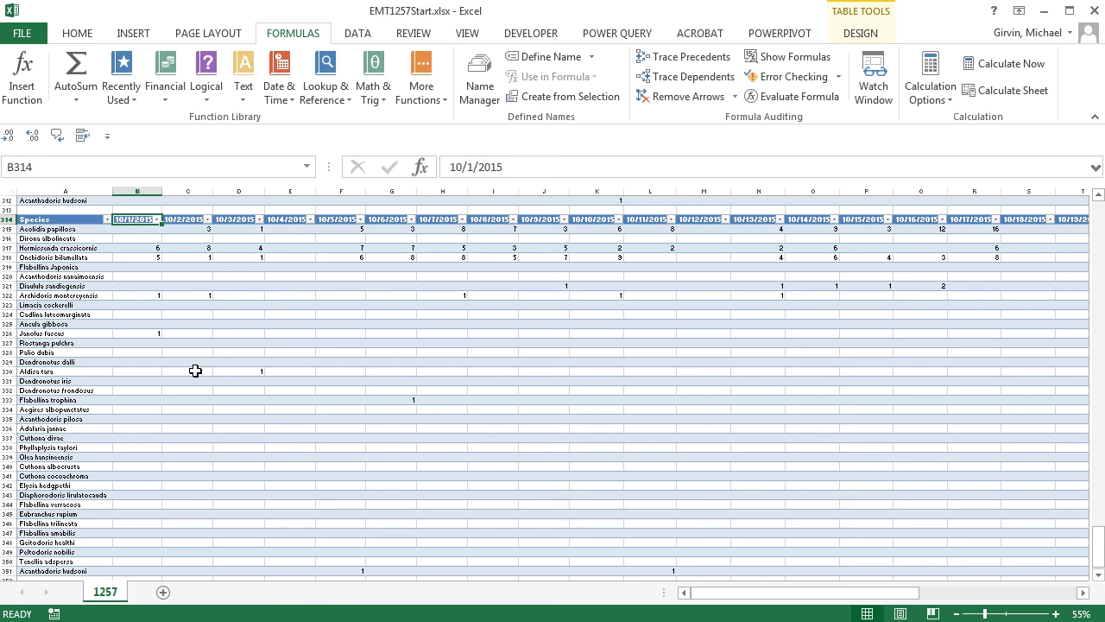
Load the January table at the start of the sheet into the Power Query editor
{"action": "key", "text": "ctrl+Home"}
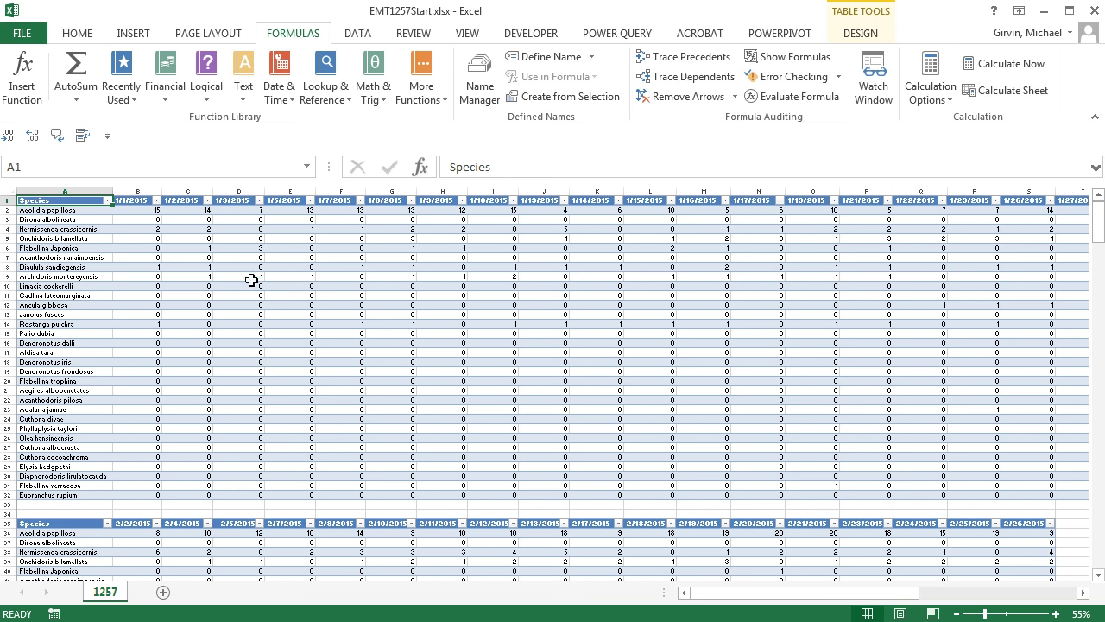
{"action": "left_click", "coordinate": [225, 268]}
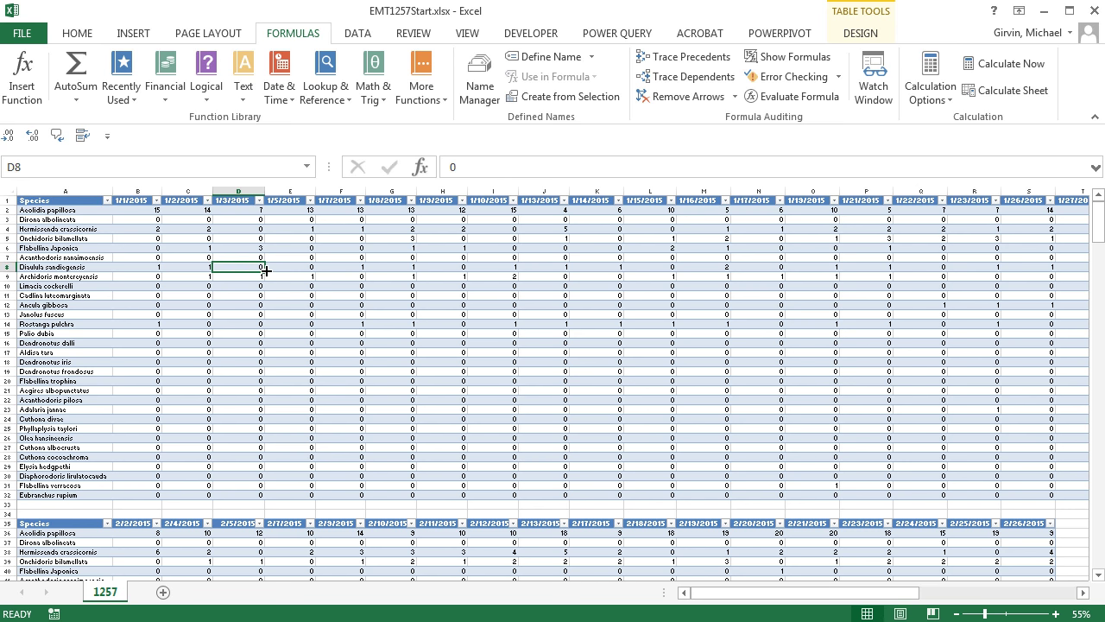
{"action": "left_click", "coordinate": [614, 32]}
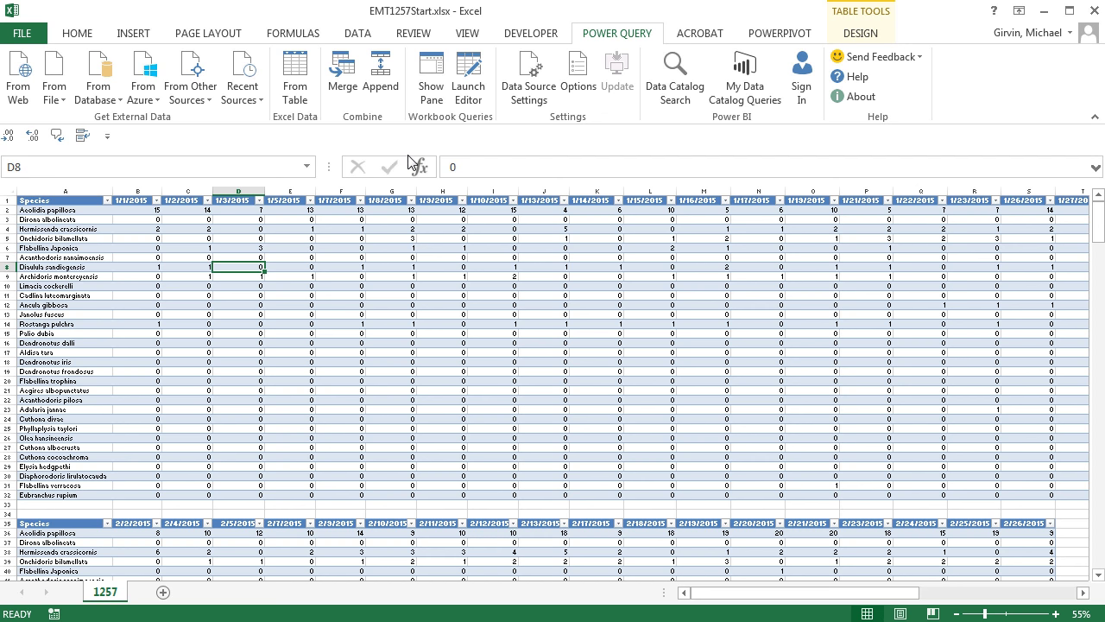
{"action": "left_click", "coordinate": [300, 90]}
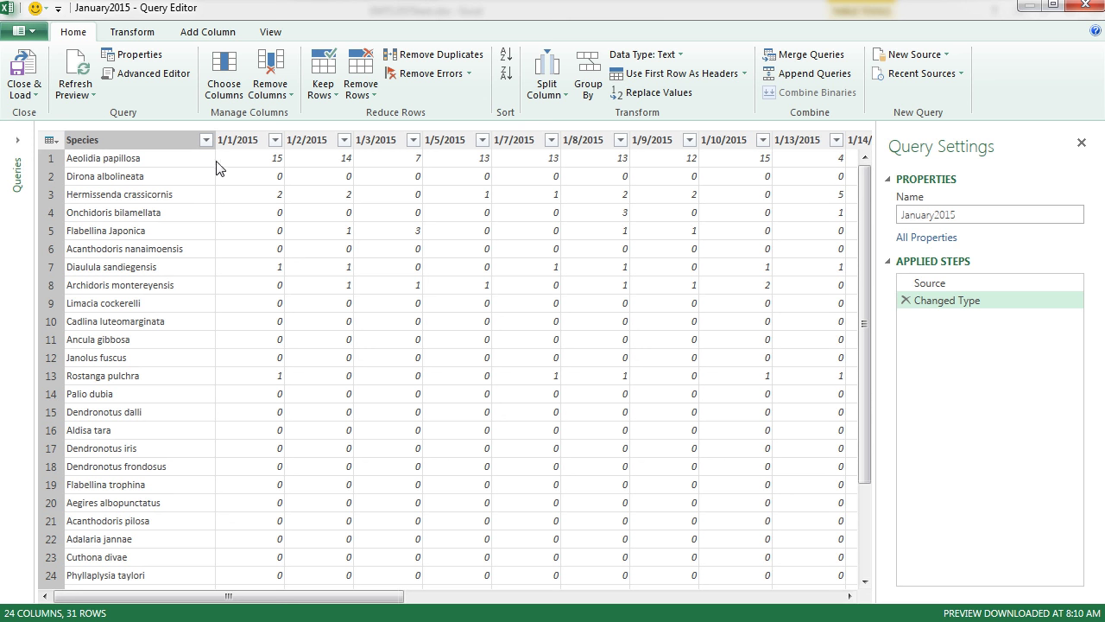
Unpivot the January date columns 1/1/2015 through 1/31/2015 and rename the Attribute column to Date
{"action": "left_click", "coordinate": [227, 143]}
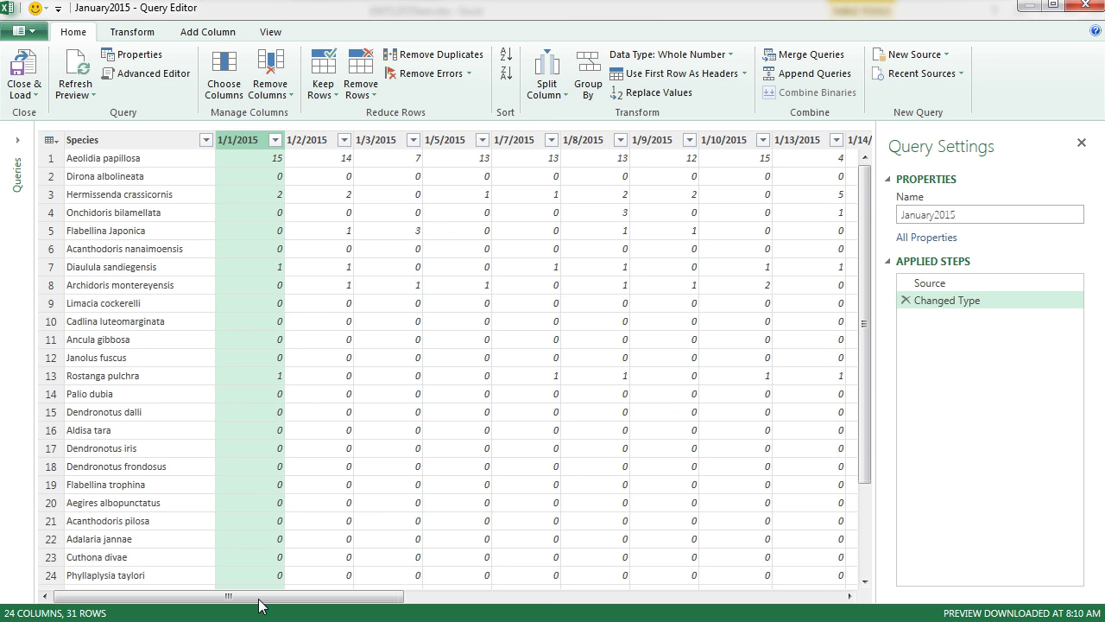
{"action": "left_click_drag", "start_coordinate": [259, 597], "coordinate": [729, 584]}
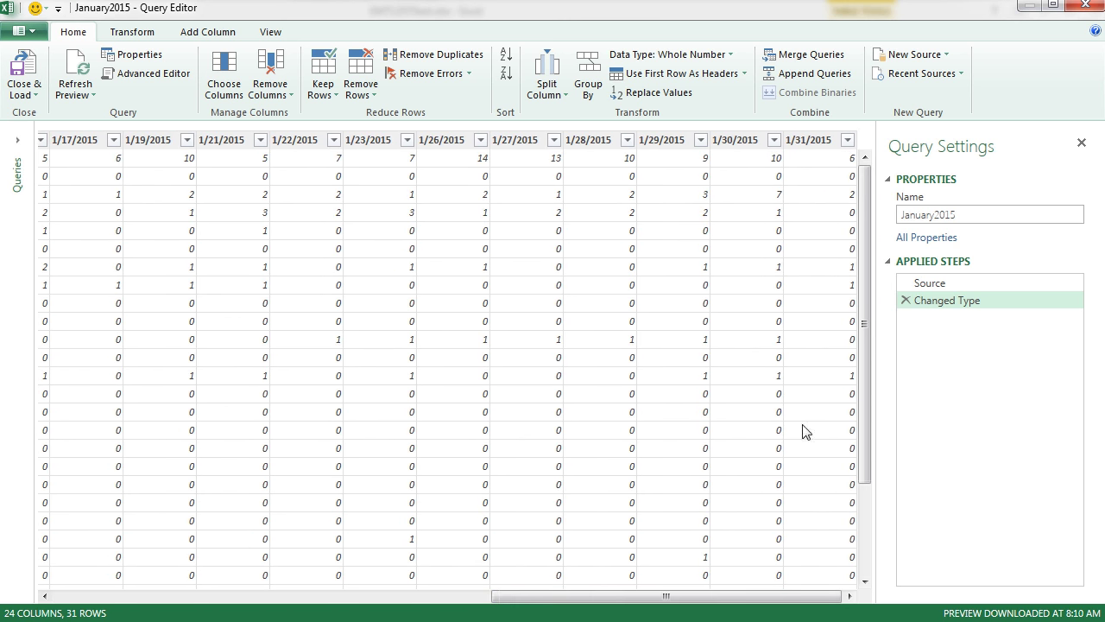
{"action": "left_click", "coordinate": [805, 140], "text": "shift"}
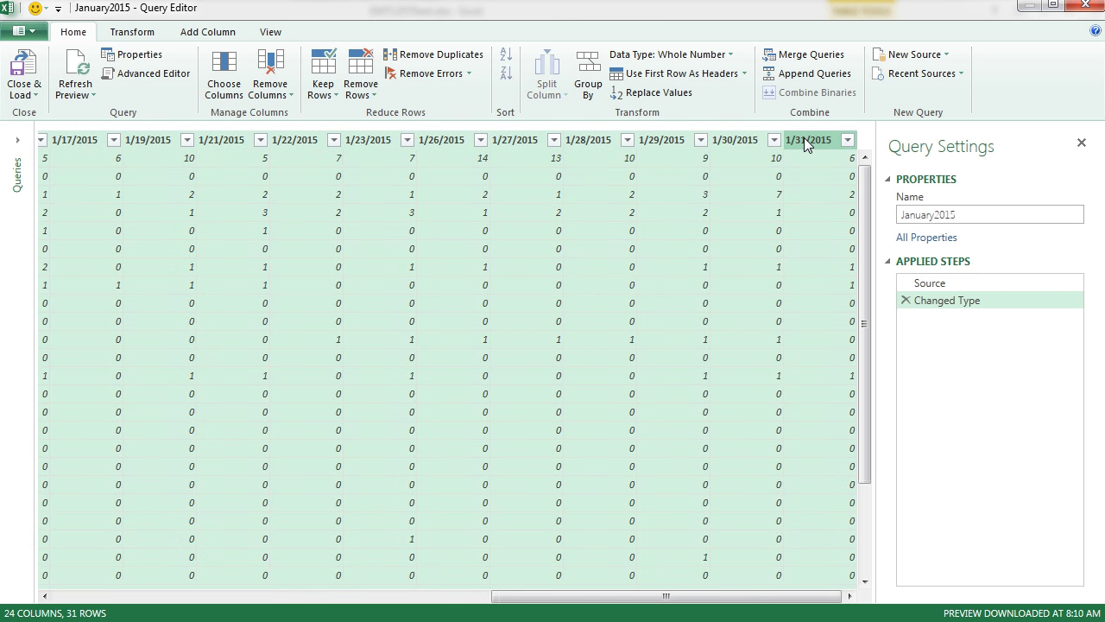
{"action": "right_click", "coordinate": [580, 143]}
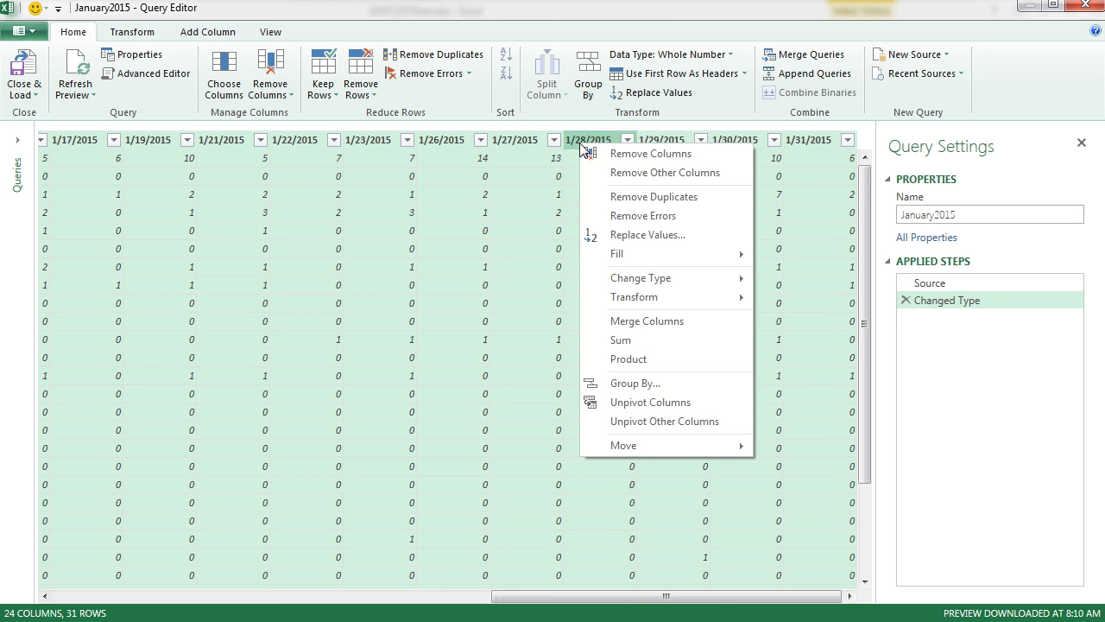
{"action": "left_click", "coordinate": [623, 404]}
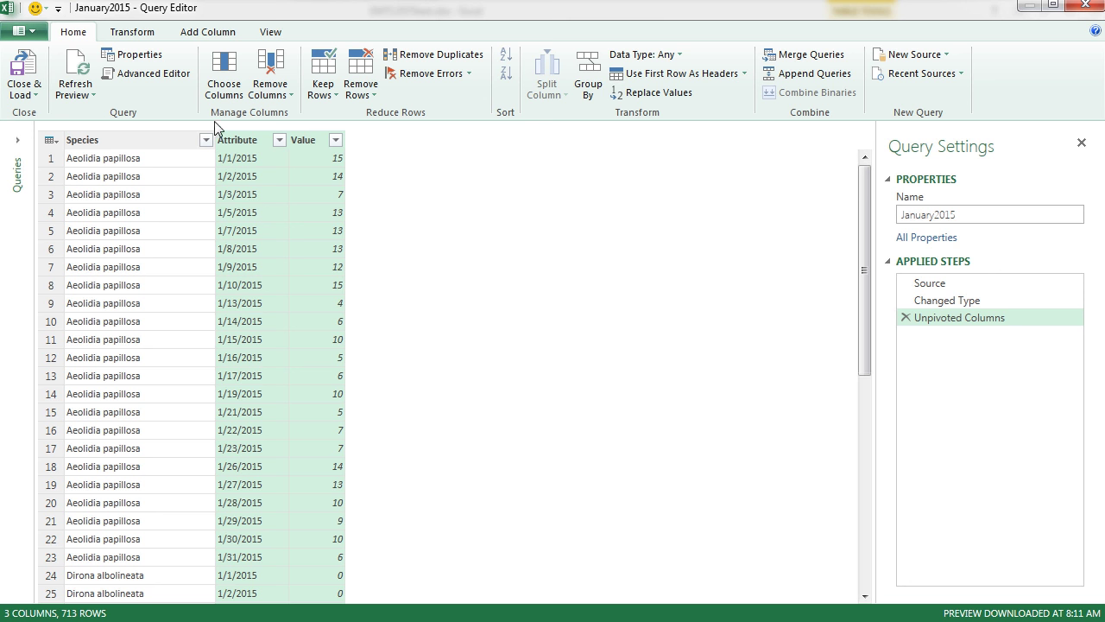
{"action": "double_click", "coordinate": [250, 142]}
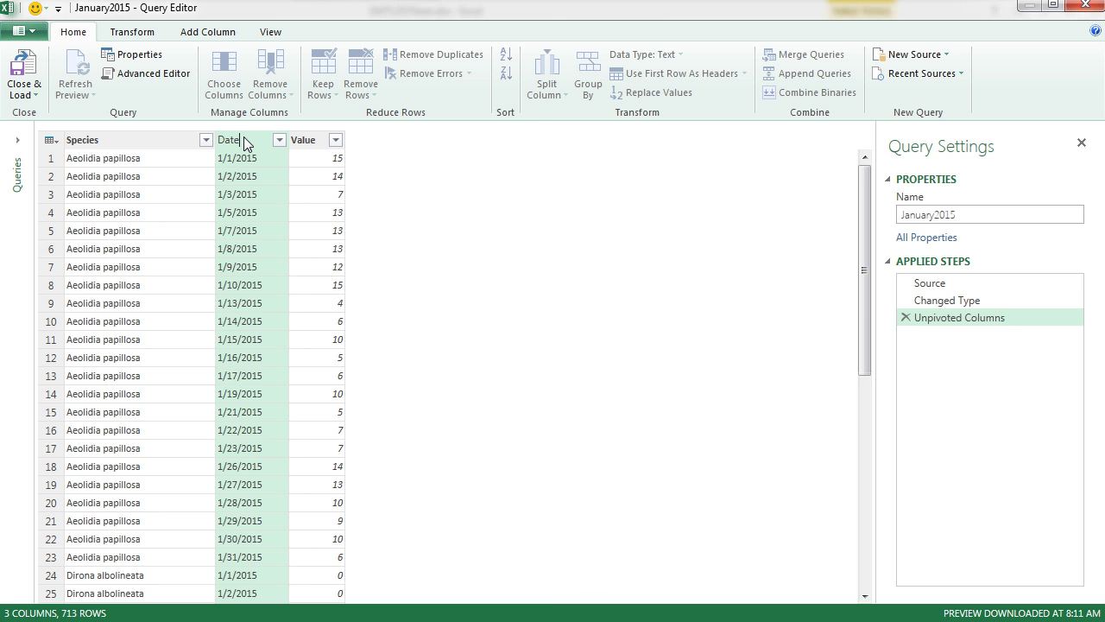
{"action": "key", "text": "Return"}
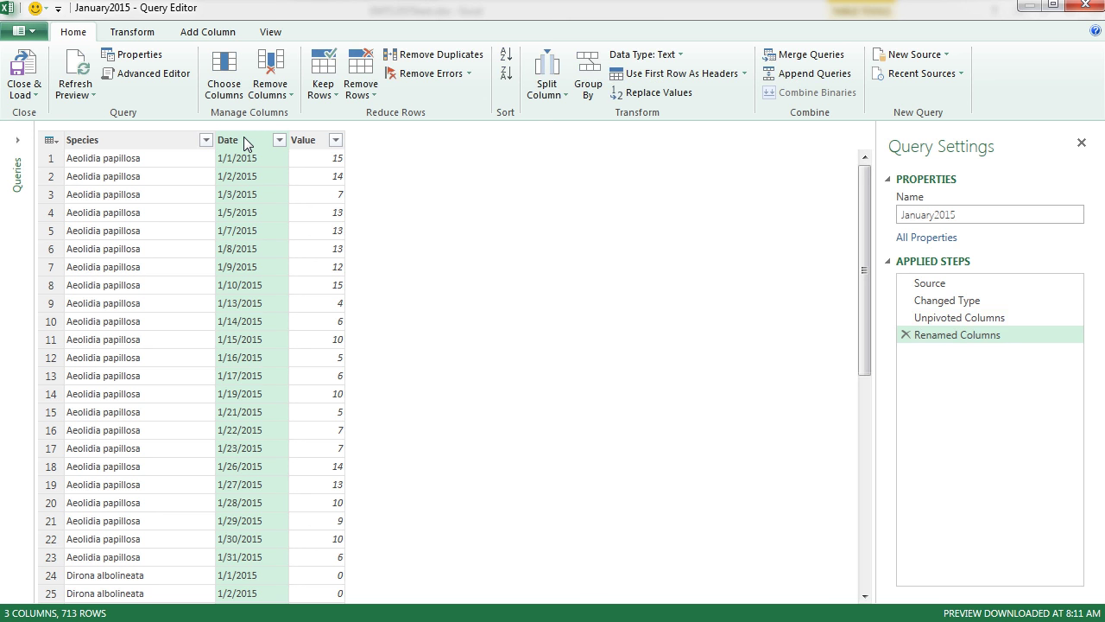
Close the January2015 query and load it as Only Create Connection
{"action": "left_click", "coordinate": [38, 96]}
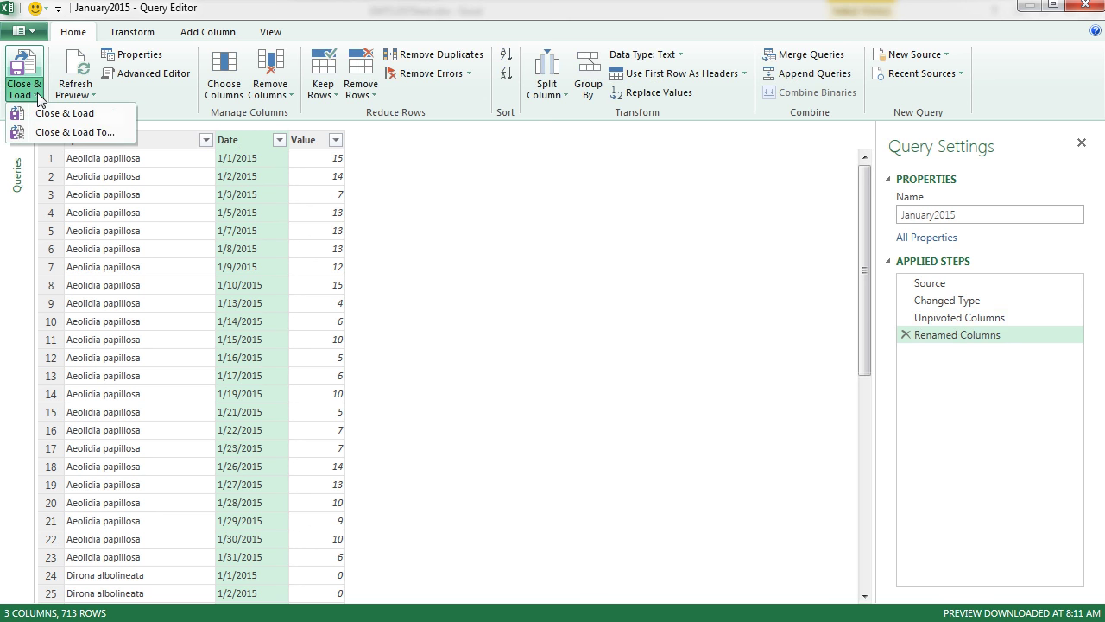
{"action": "left_click", "coordinate": [69, 135]}
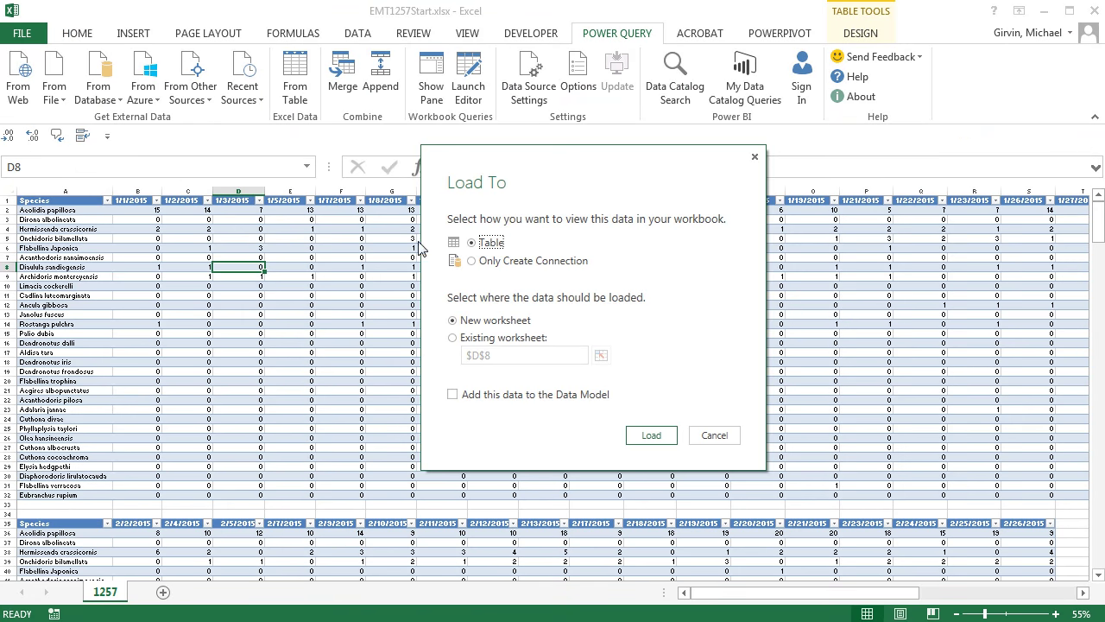
{"action": "left_click", "coordinate": [471, 260]}
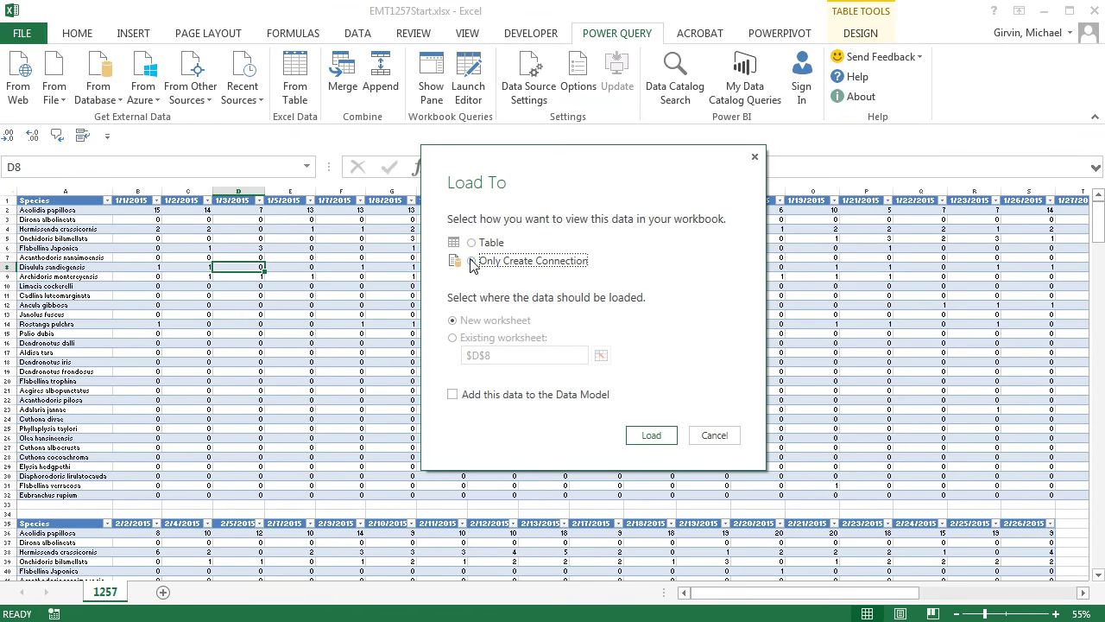
{"action": "left_click", "coordinate": [652, 437]}
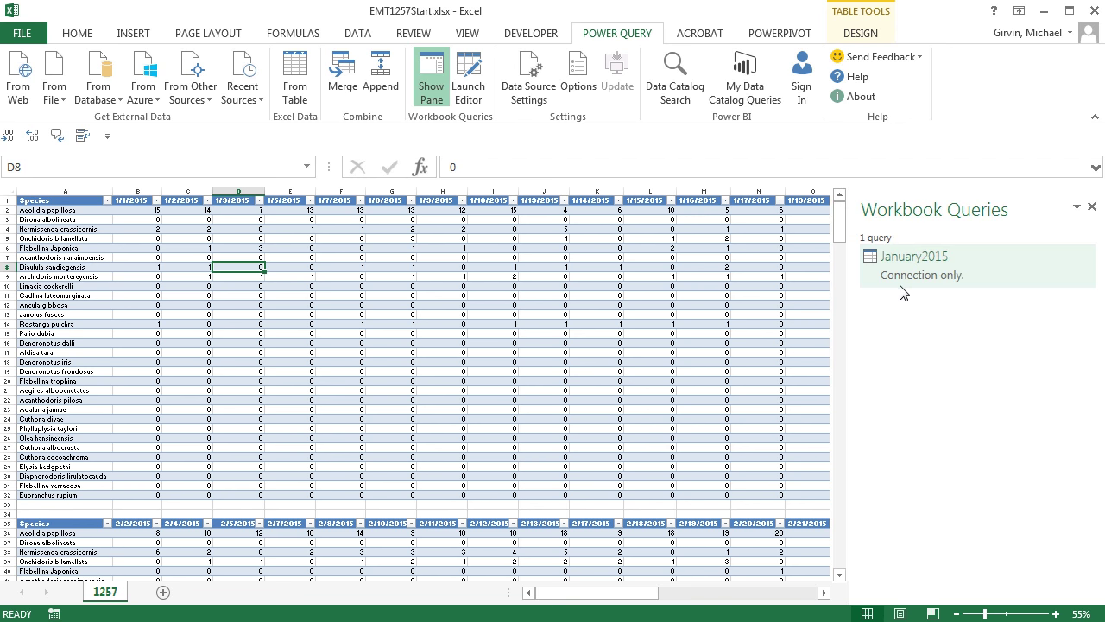
{"action": "mouse_move", "coordinate": [907, 288]}
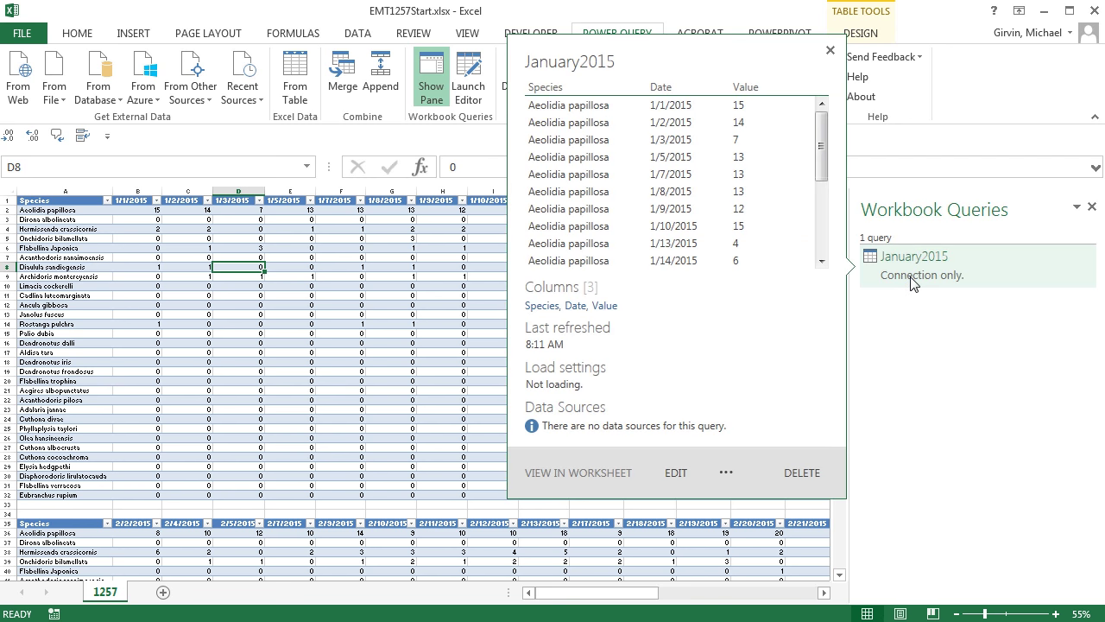
Load the February table into the Power Query editor from a cell inside it
{"action": "left_click", "coordinate": [302, 551]}
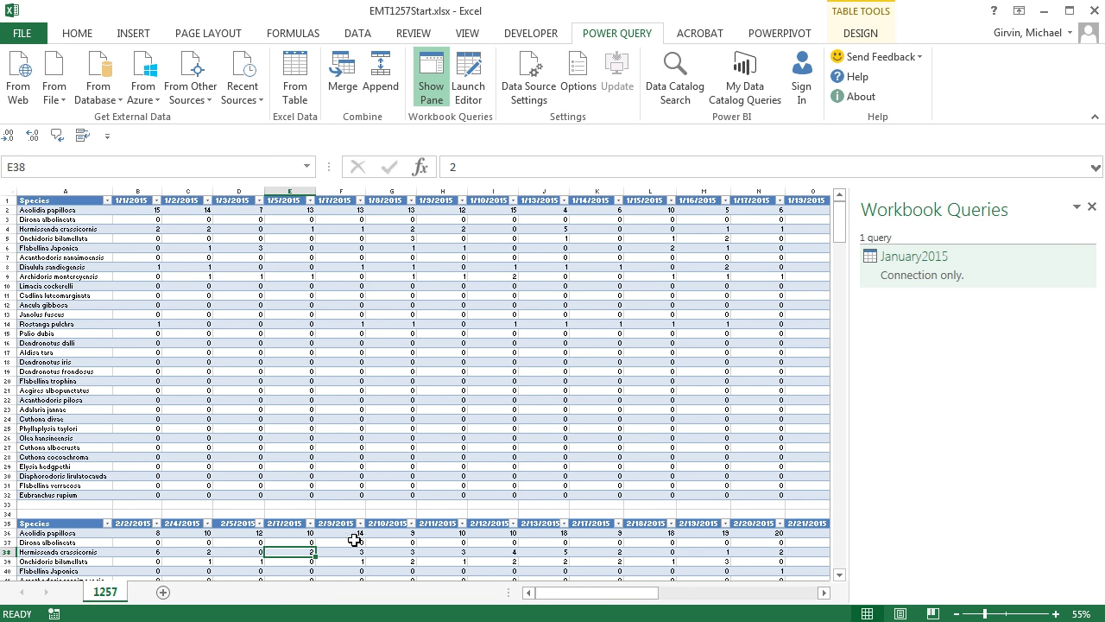
{"action": "key", "text": "alt"}
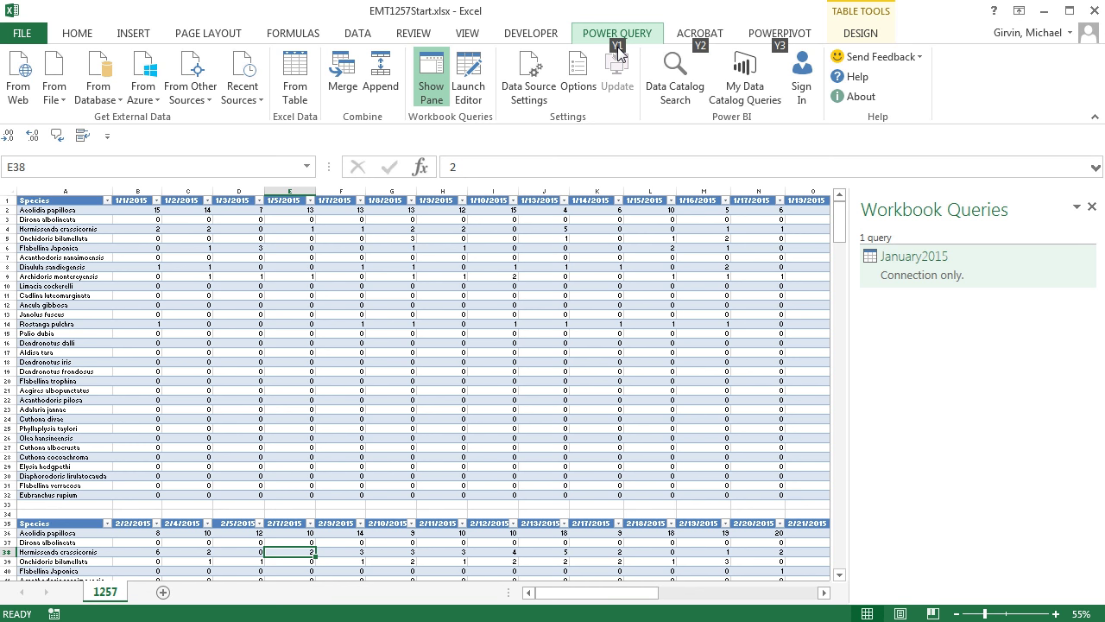
{"action": "key", "text": "y"}
{"action": "key", "text": "1"}
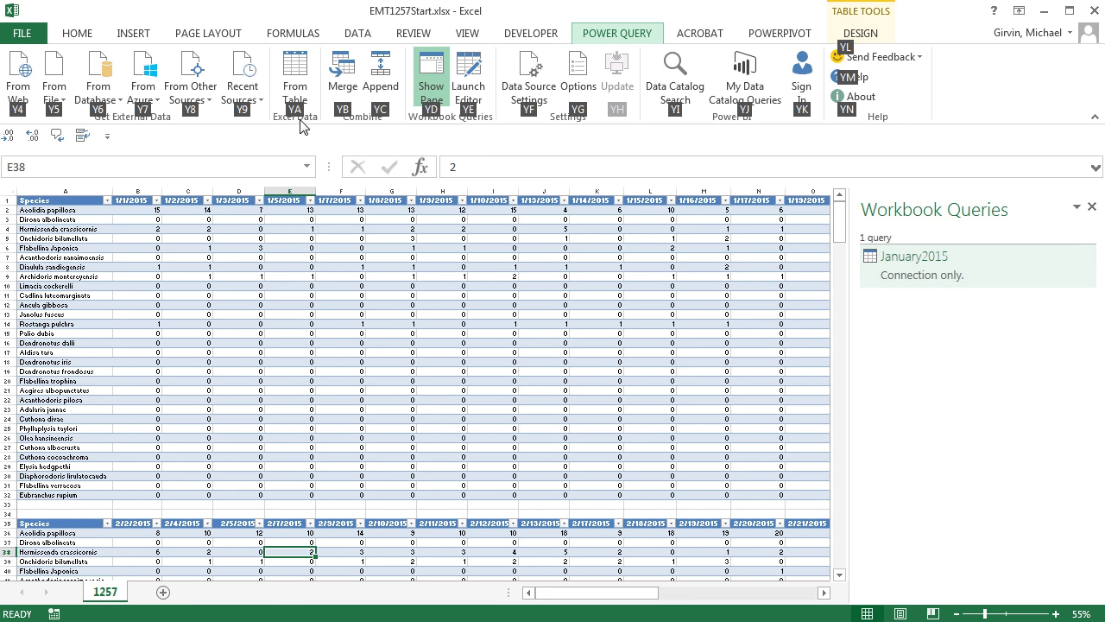
{"action": "key", "text": "y"}
{"action": "key", "text": "a"}
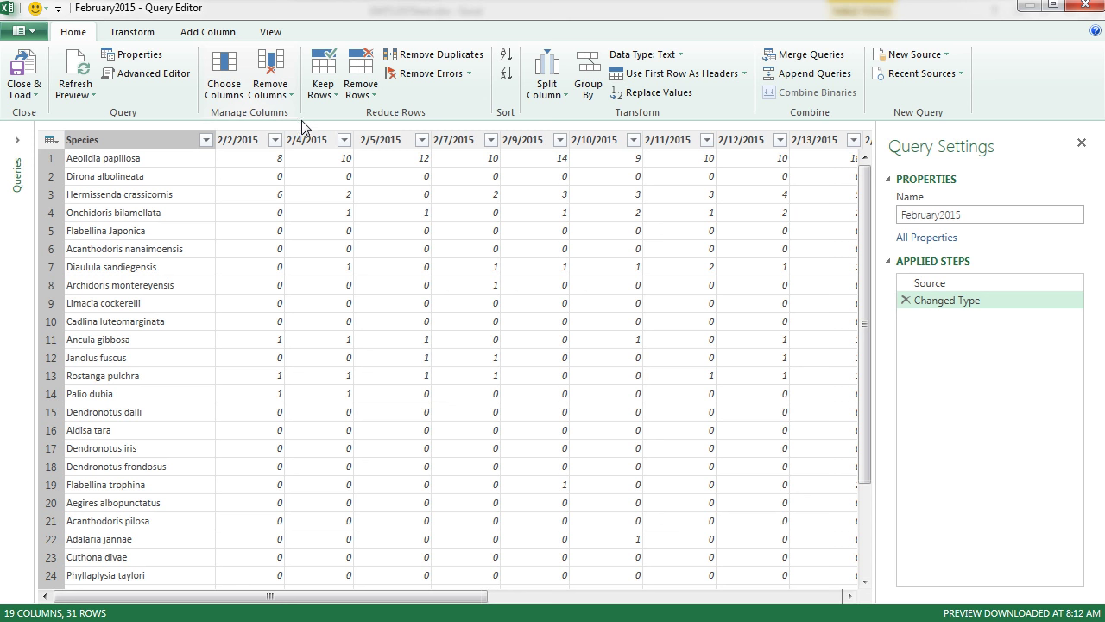
Unpivot the February date columns 2/2/2015 through 2/26/2015 and rename the Attribute column to Date
{"action": "left_click", "coordinate": [236, 139]}
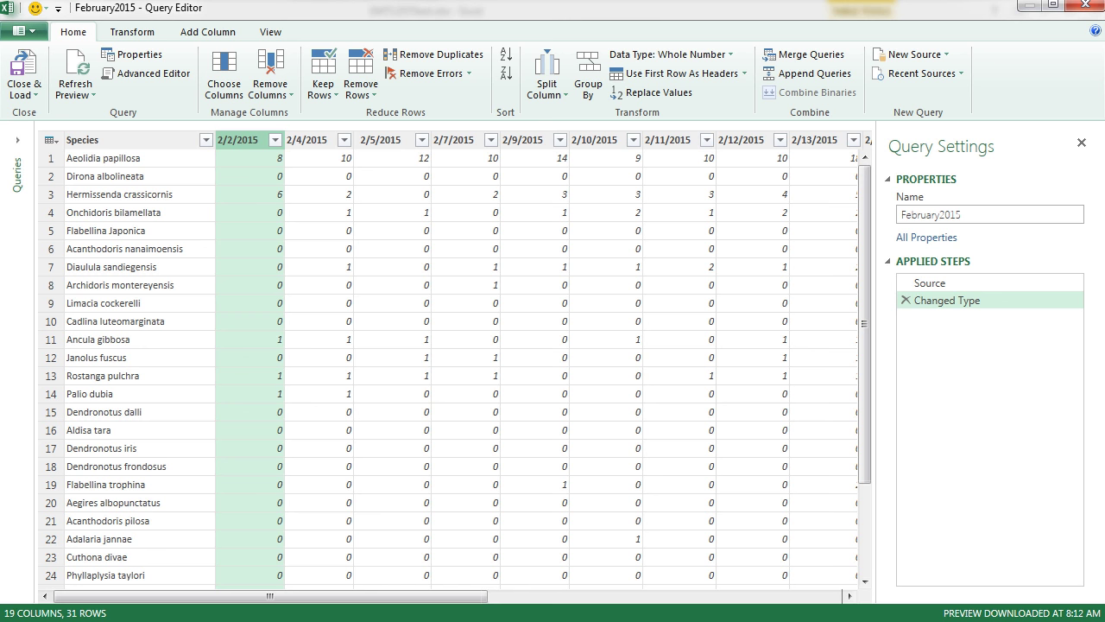
{"action": "left_click_drag", "start_coordinate": [328, 602], "coordinate": [795, 581]}
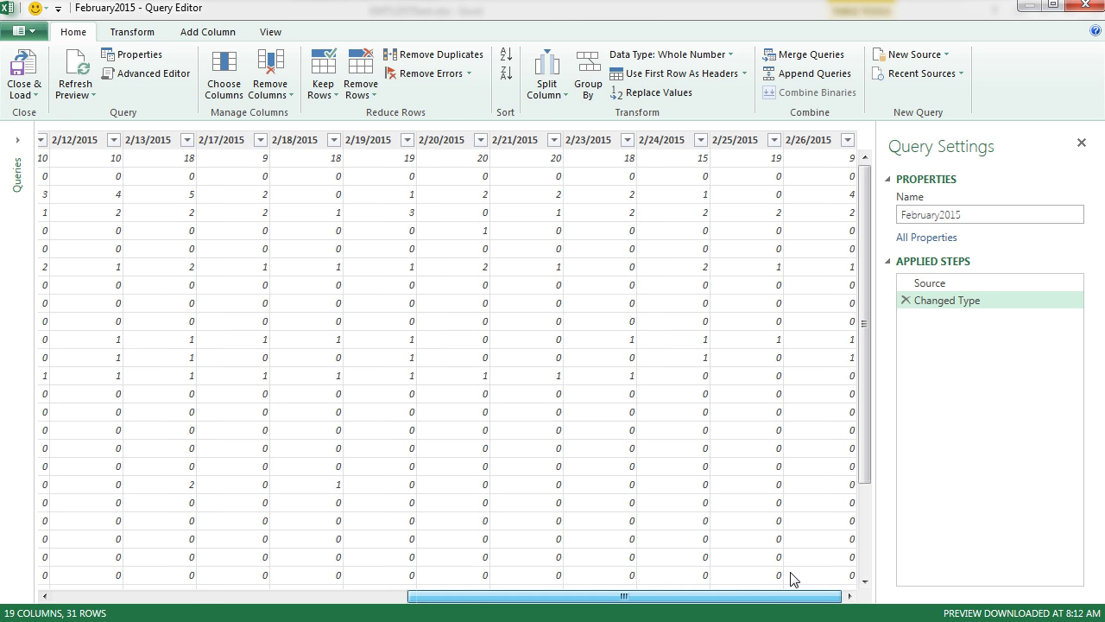
{"action": "left_click", "coordinate": [811, 141], "text": "shift"}
{"action": "right_click", "coordinate": [517, 143]}
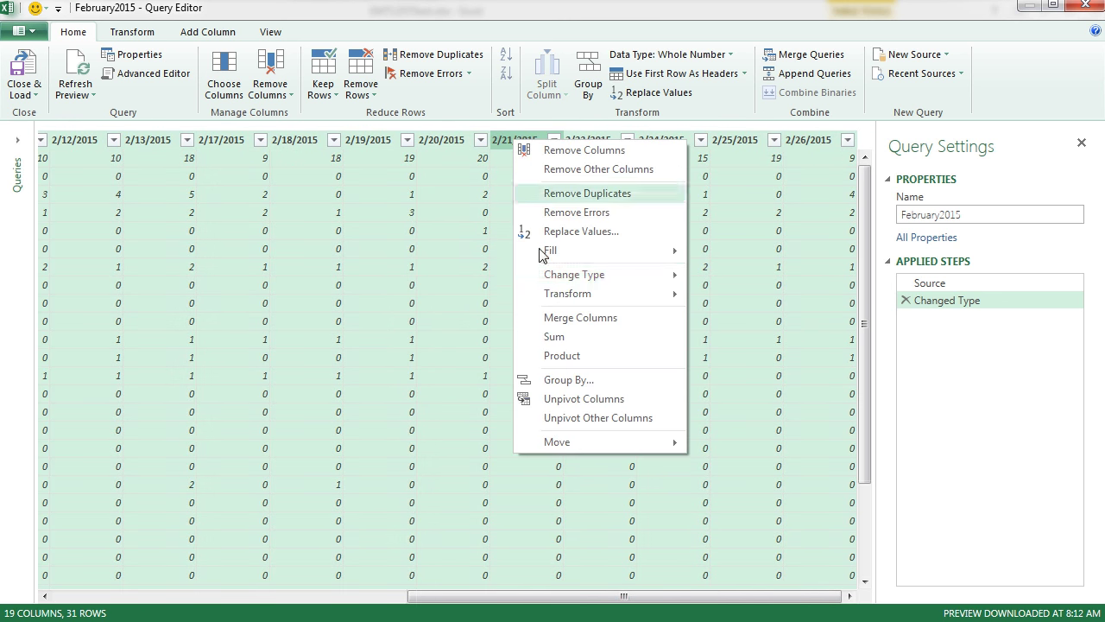
{"action": "left_click", "coordinate": [583, 408]}
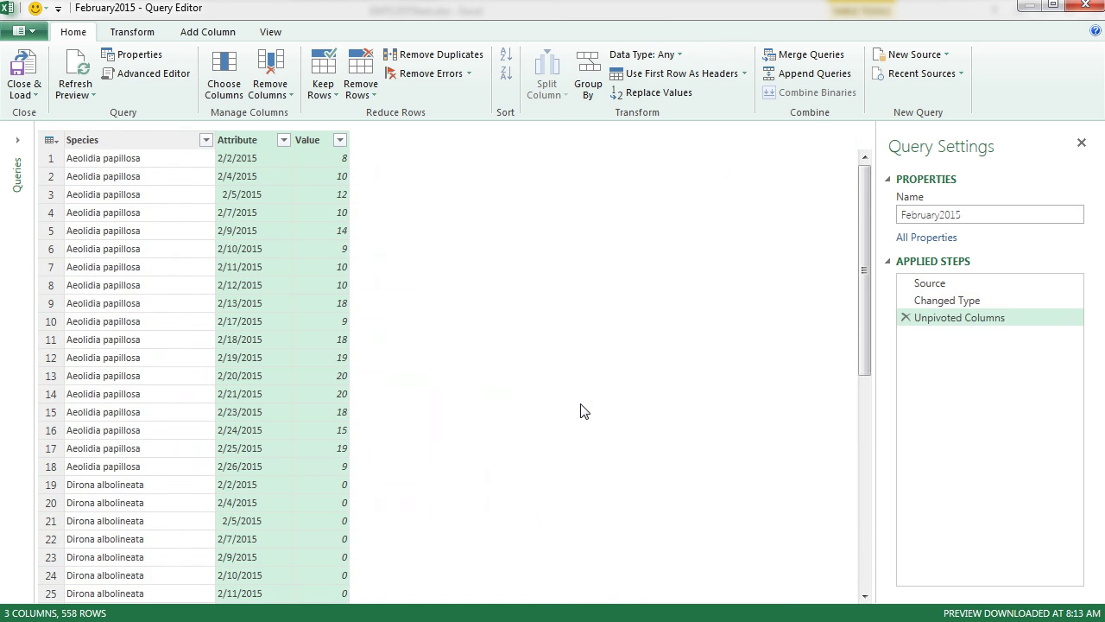
{"action": "double_click", "coordinate": [266, 144]}
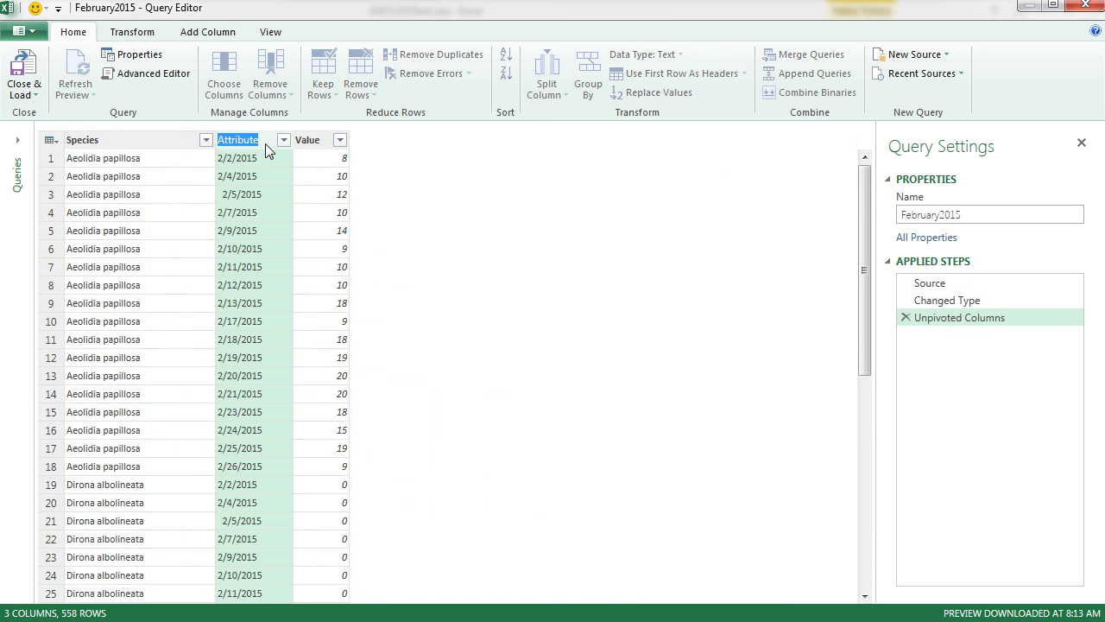
{"action": "type", "text": "Date"}
{"action": "key", "text": "Return"}
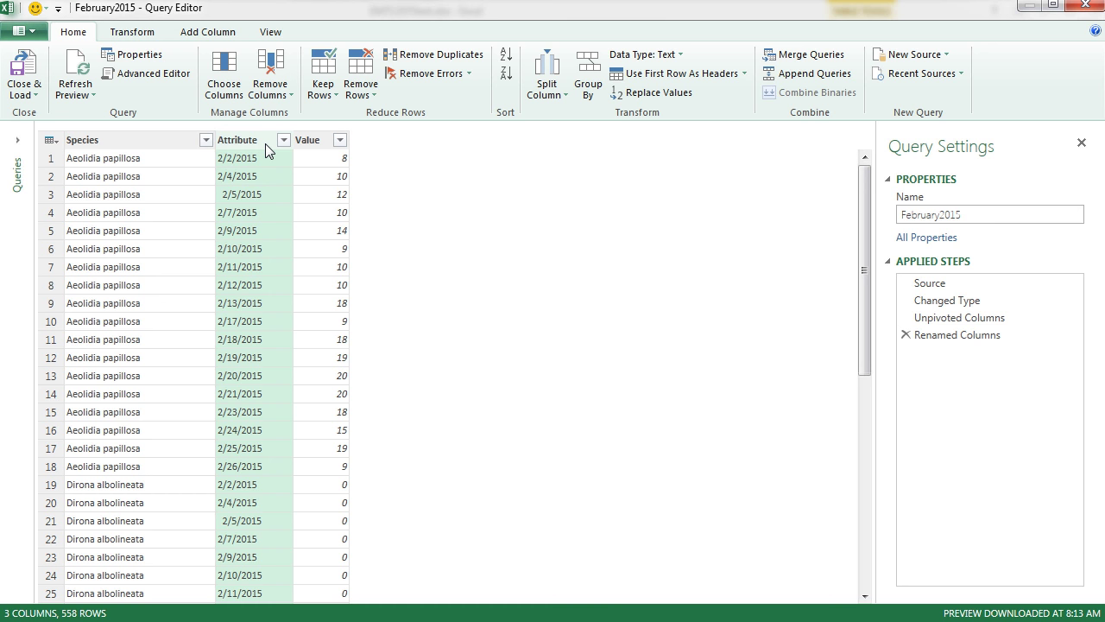
Close the February2015 query and load it as Only Create Connection
{"action": "left_click", "coordinate": [33, 93]}
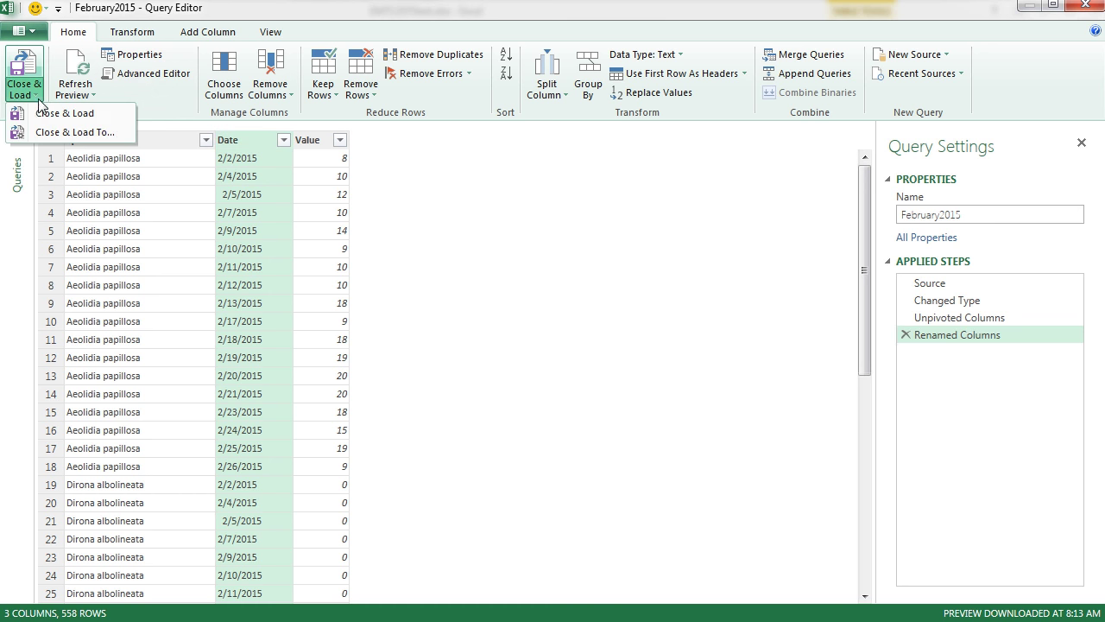
{"action": "left_click", "coordinate": [49, 135]}
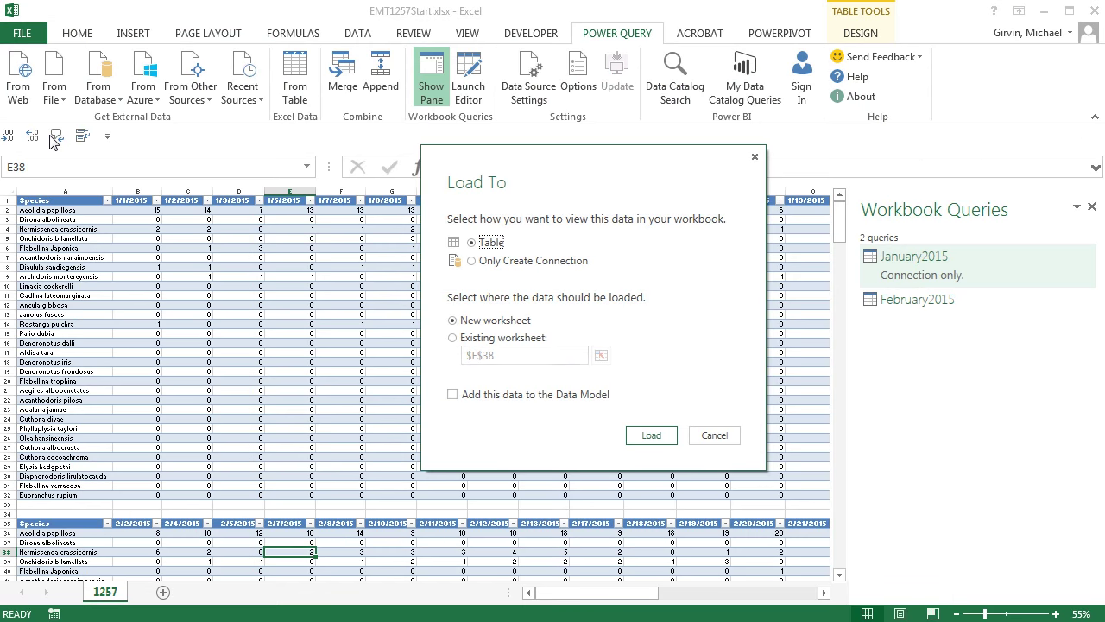
{"action": "left_click", "coordinate": [471, 261]}
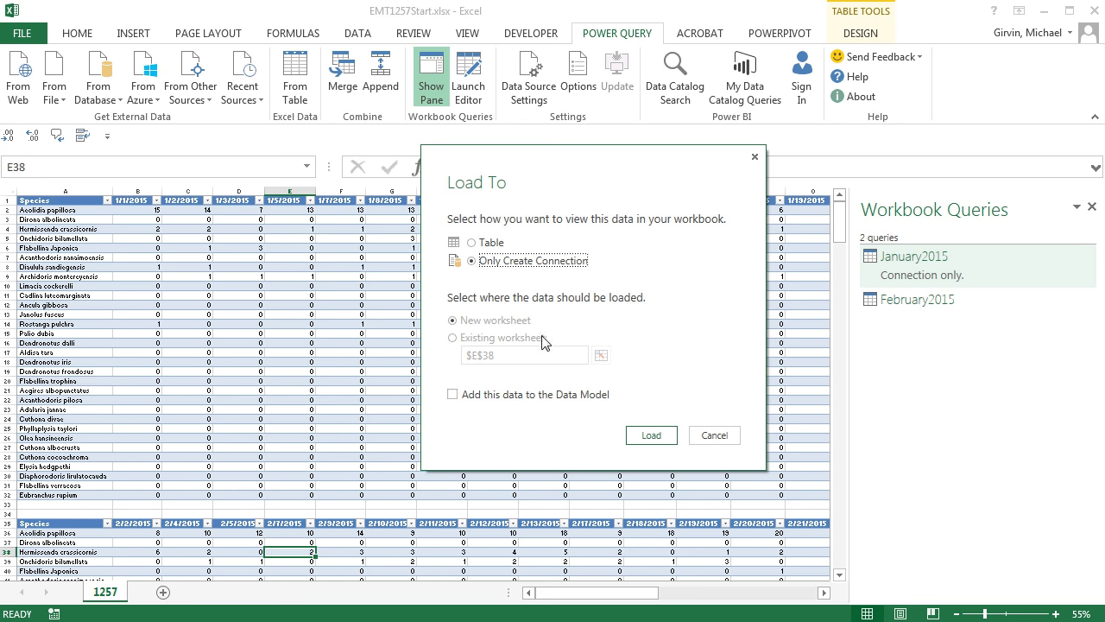
{"action": "left_click", "coordinate": [649, 436]}
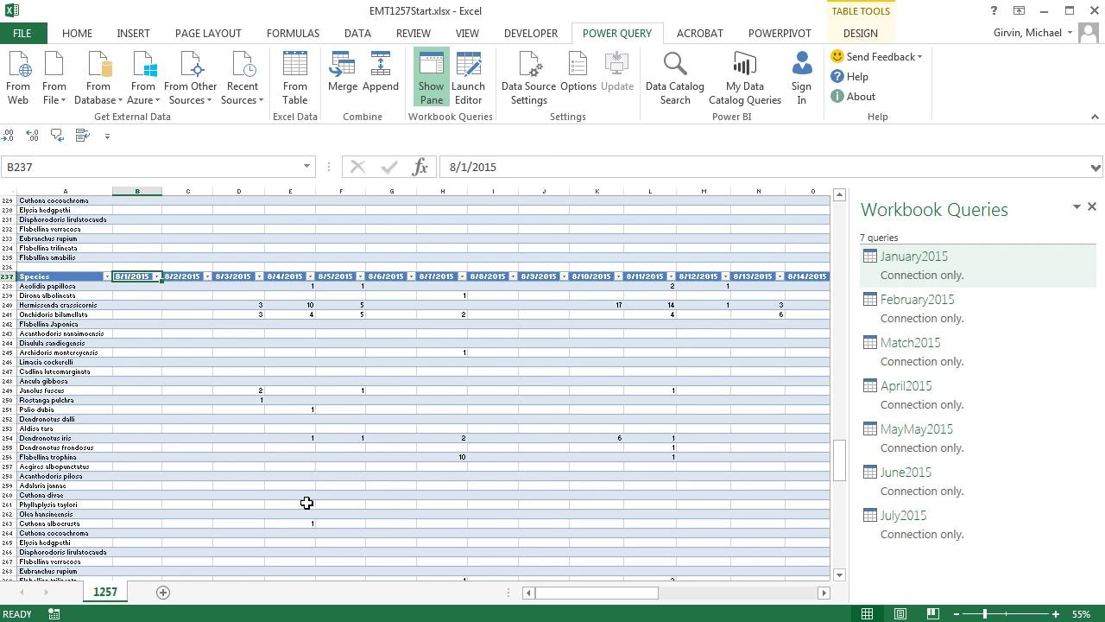
Load the August table into the Power Query editor
{"action": "key", "text": "alt+y"}
{"action": "key", "text": "shift+1"}
{"action": "key", "text": "y"}
{"action": "key", "text": "a"}
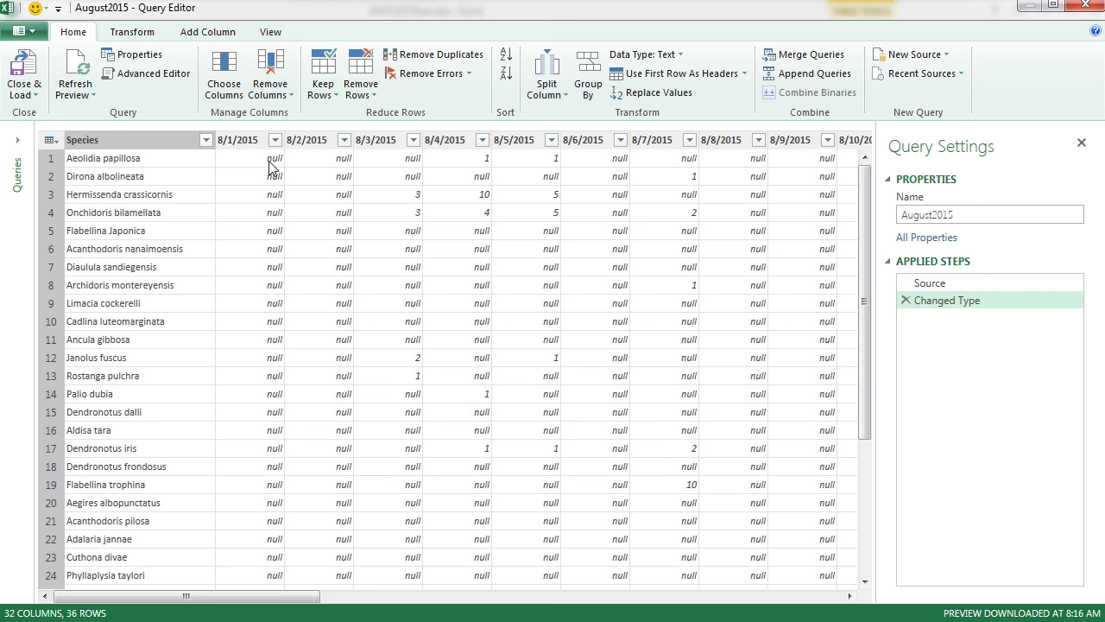
Unpivot the August date columns 8/1/2015 through 8/31/2015 and rename the Attribute column to Date
{"action": "left_click", "coordinate": [240, 142]}
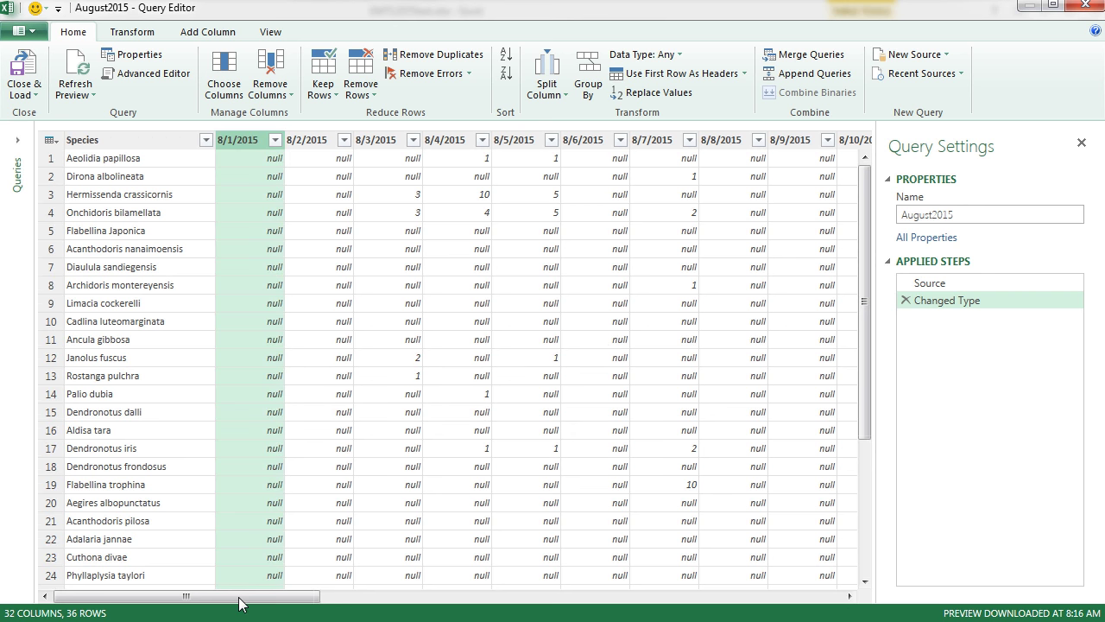
{"action": "left_click_drag", "start_coordinate": [248, 596], "coordinate": [810, 594]}
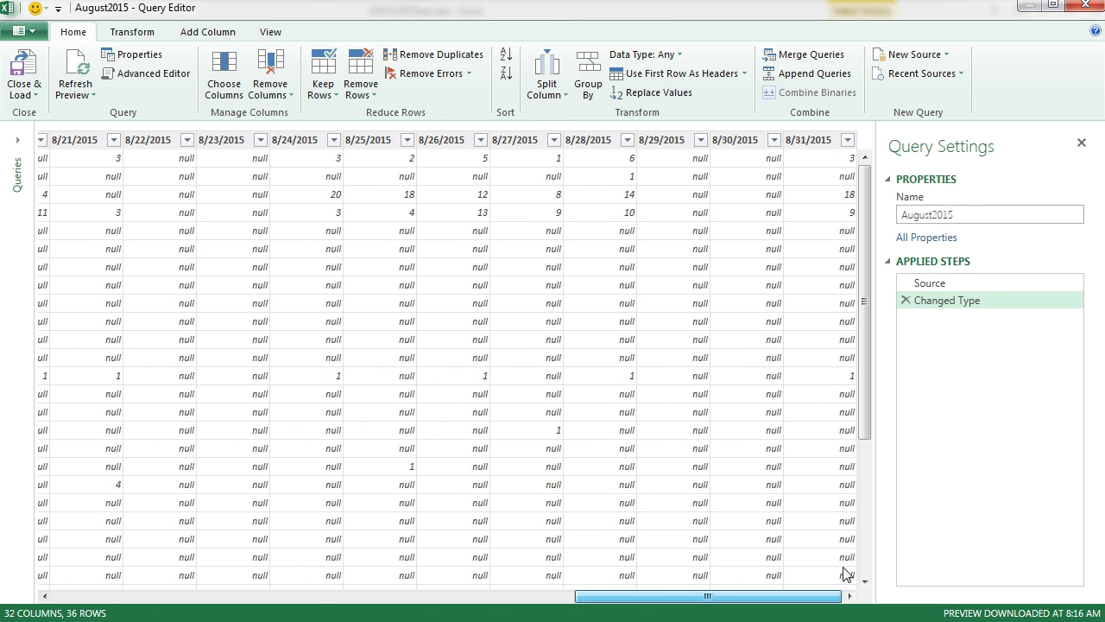
{"action": "left_click", "coordinate": [802, 142], "text": "shift"}
{"action": "right_click", "coordinate": [294, 140]}
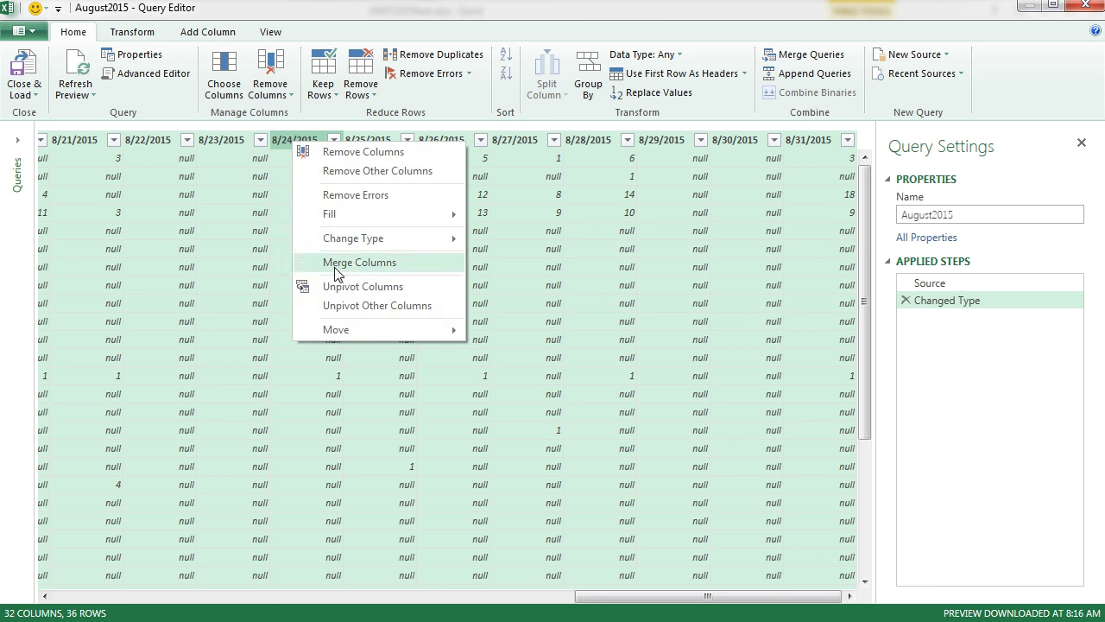
{"action": "left_click", "coordinate": [342, 292]}
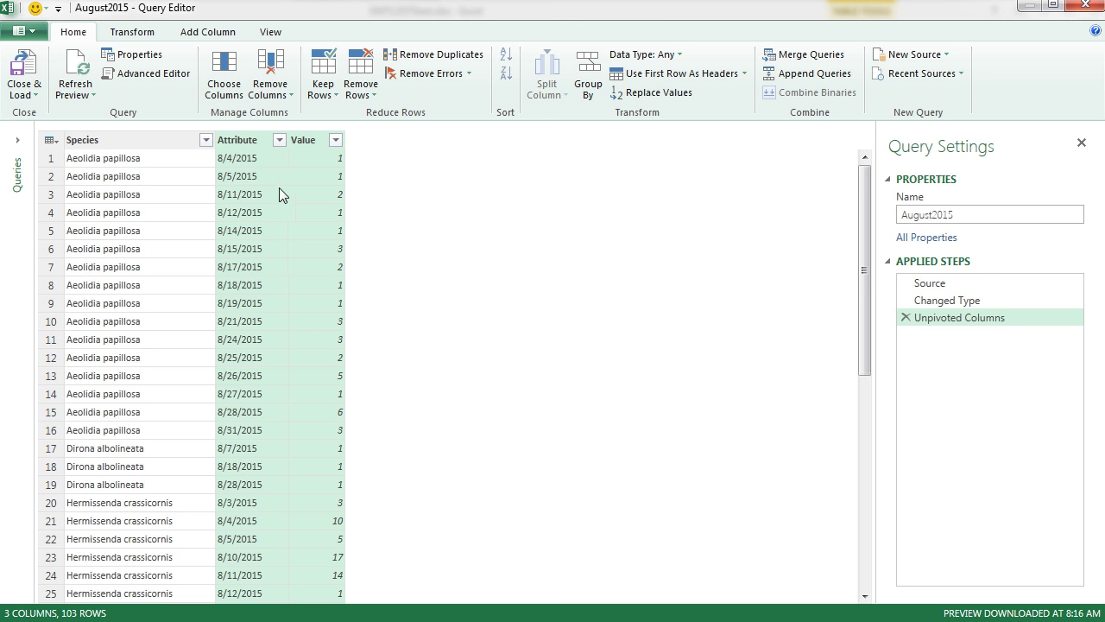
{"action": "double_click", "coordinate": [246, 140]}
{"action": "type", "text": "Da"}
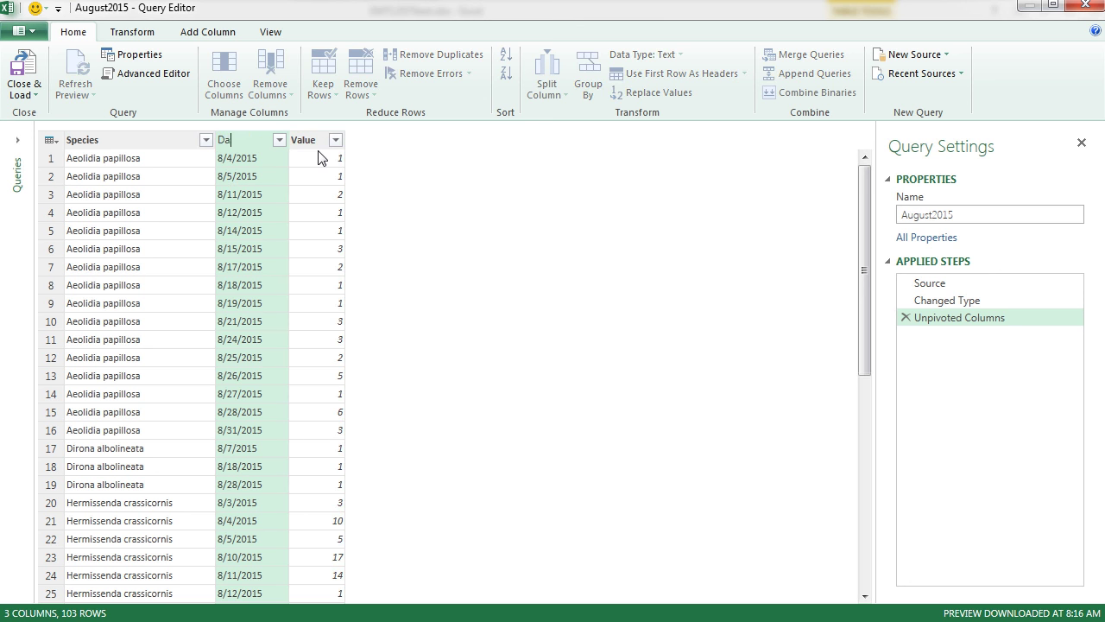
{"action": "key", "text": "Return"}
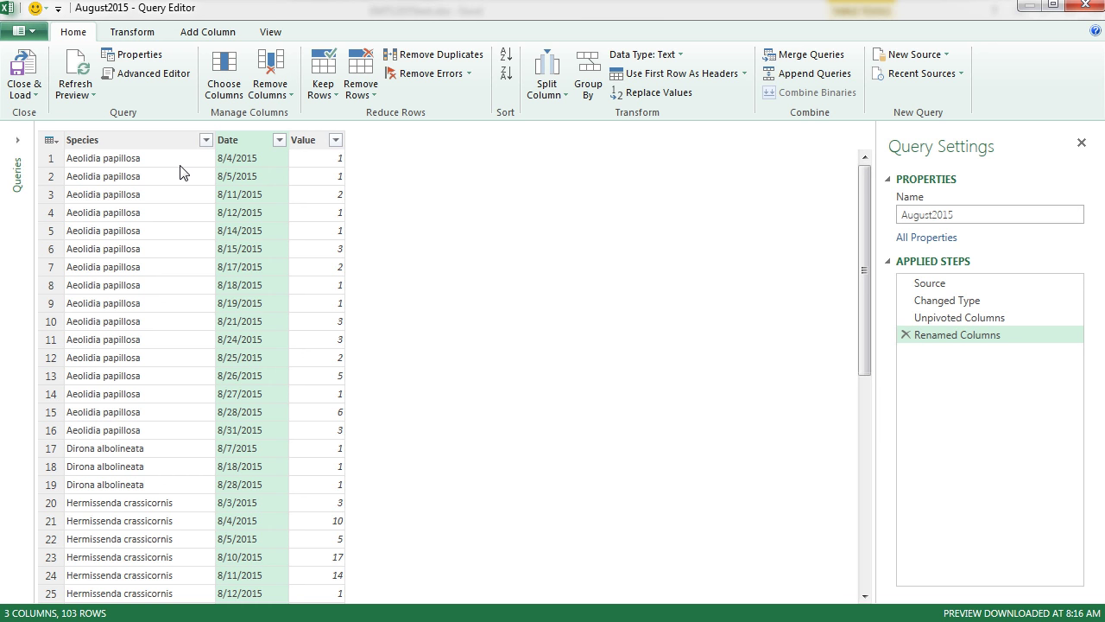
Close the August2015 query and load it as Only Create Connection
{"action": "left_click", "coordinate": [25, 92]}
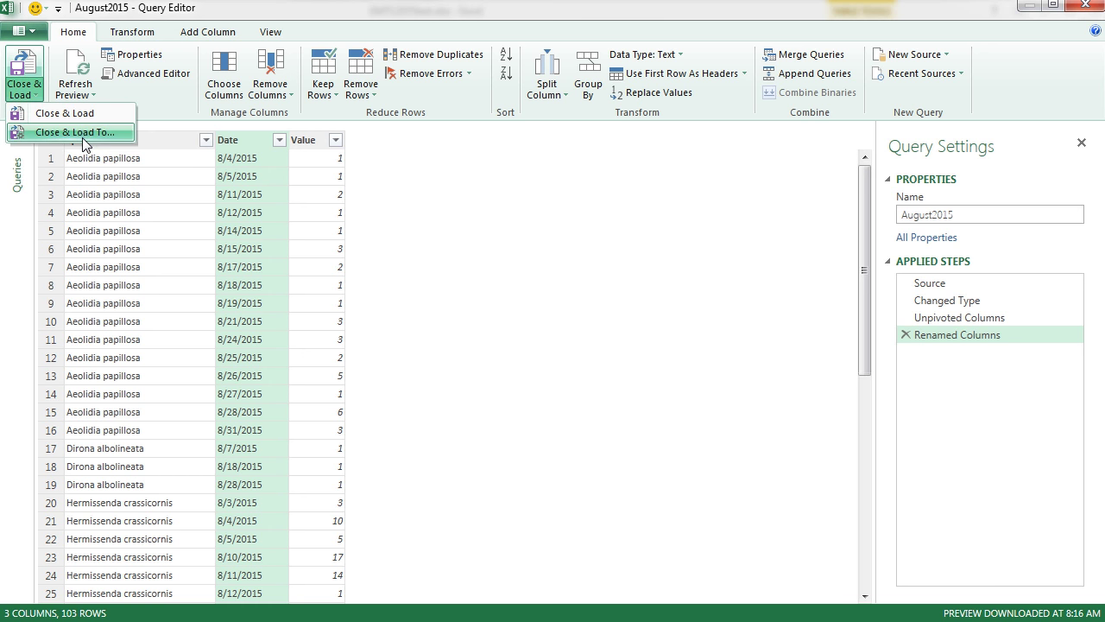
{"action": "left_click", "coordinate": [82, 136]}
{"action": "left_click", "coordinate": [480, 261]}
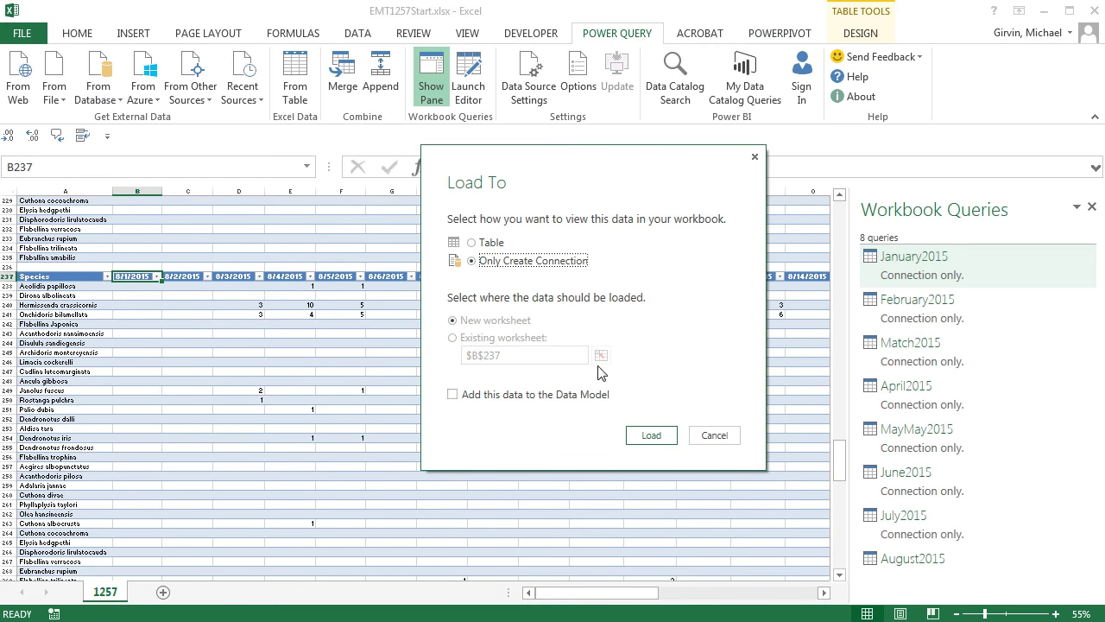
{"action": "left_click", "coordinate": [651, 435]}
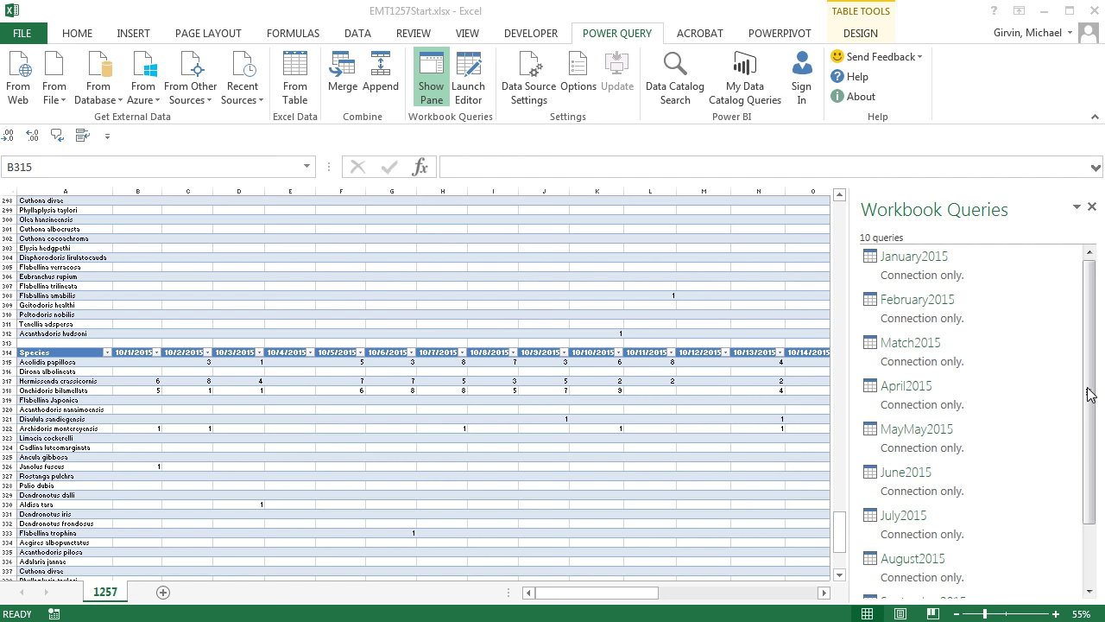
Correct the misspelled table name Match2015 to March2015 in the Name Manager
{"action": "left_click_drag", "start_coordinate": [1089, 396], "coordinate": [1092, 445]}
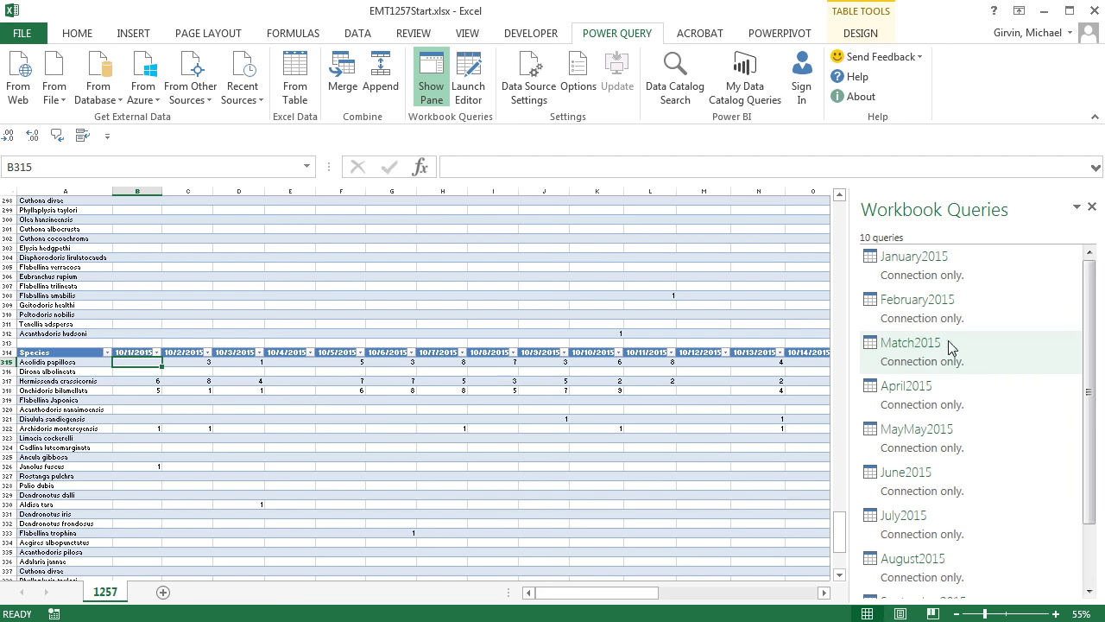
{"action": "mouse_move", "coordinate": [929, 349]}
{"action": "left_click", "coordinate": [357, 268]}
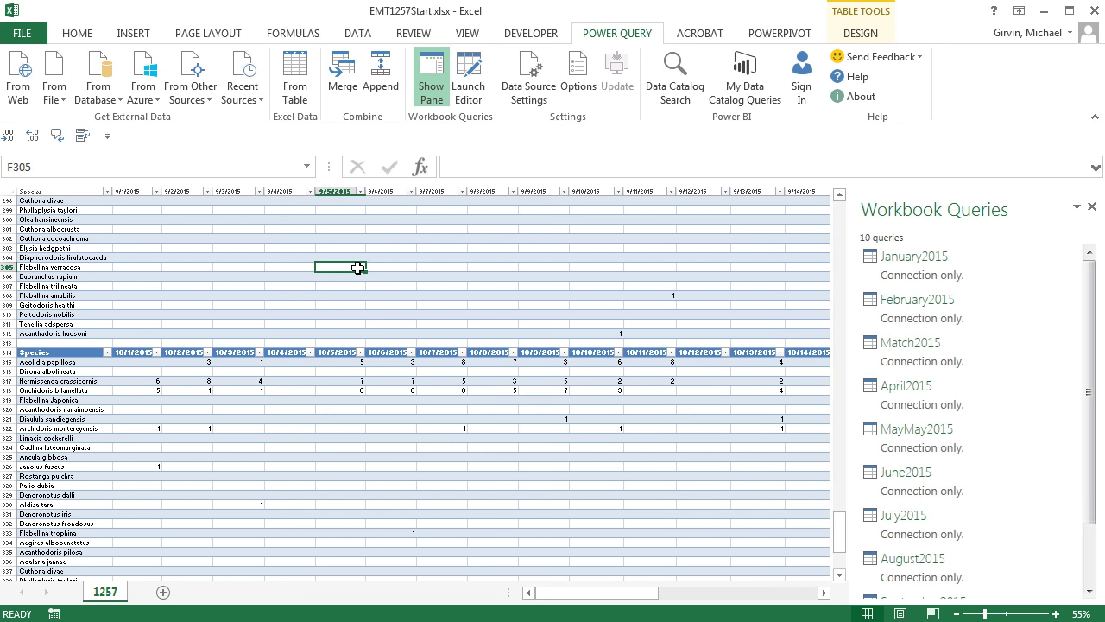
{"action": "left_click", "coordinate": [311, 37]}
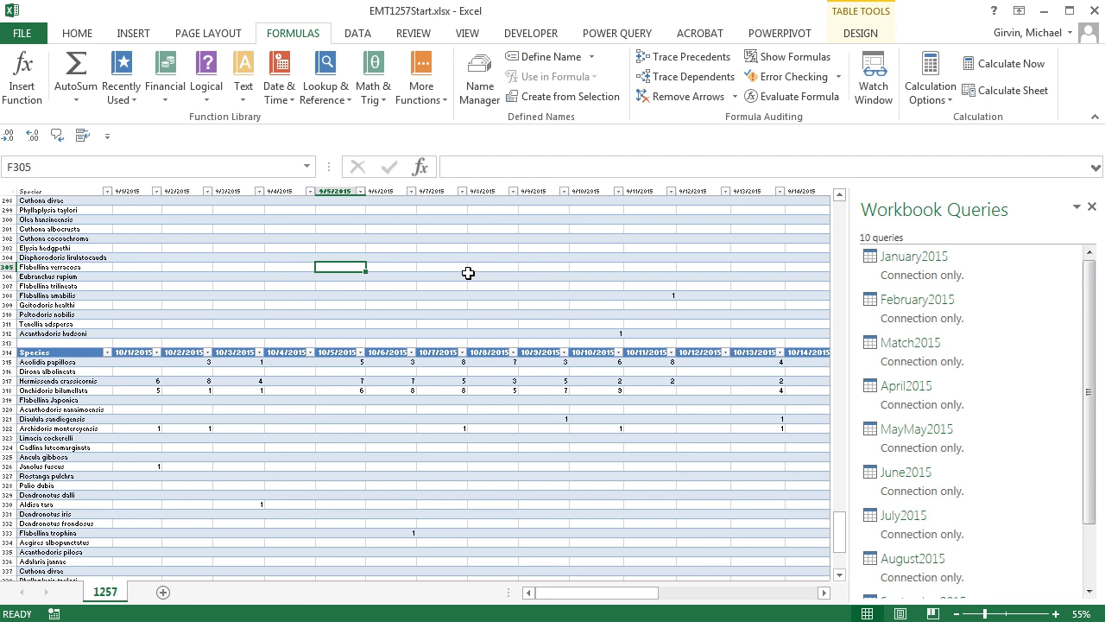
{"action": "key", "text": "ctrl+F3"}
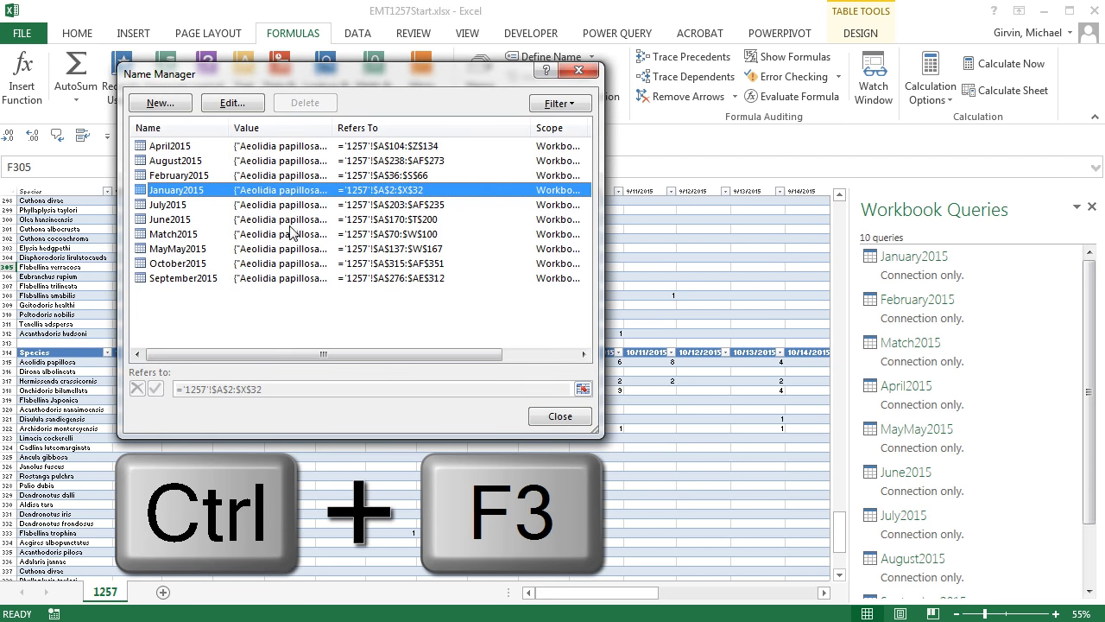
{"action": "left_click", "coordinate": [171, 234]}
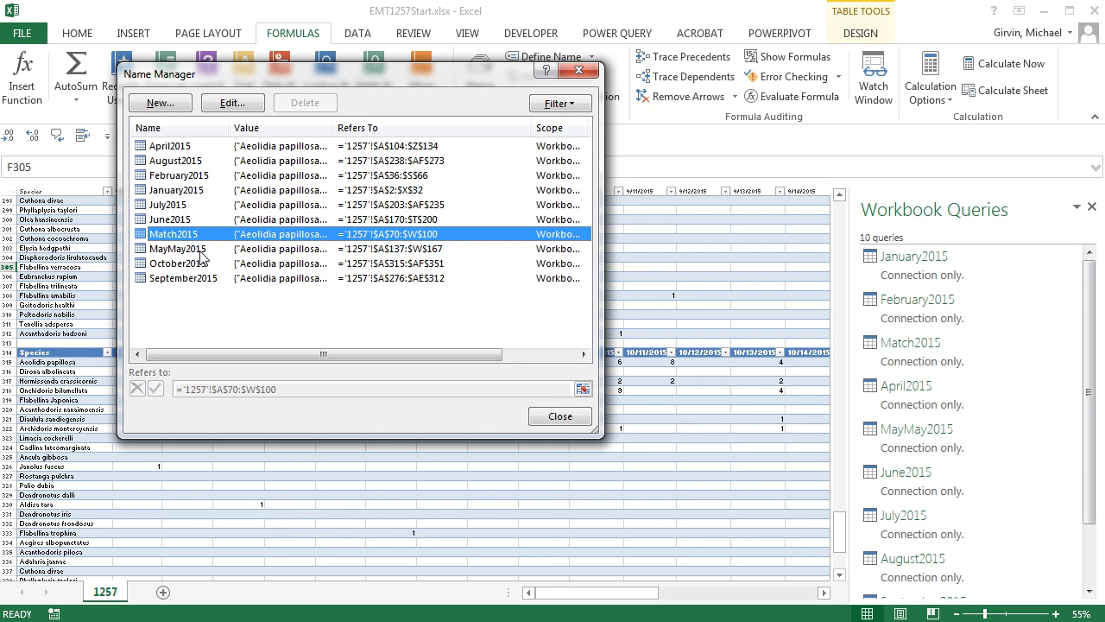
{"action": "left_click", "coordinate": [246, 104]}
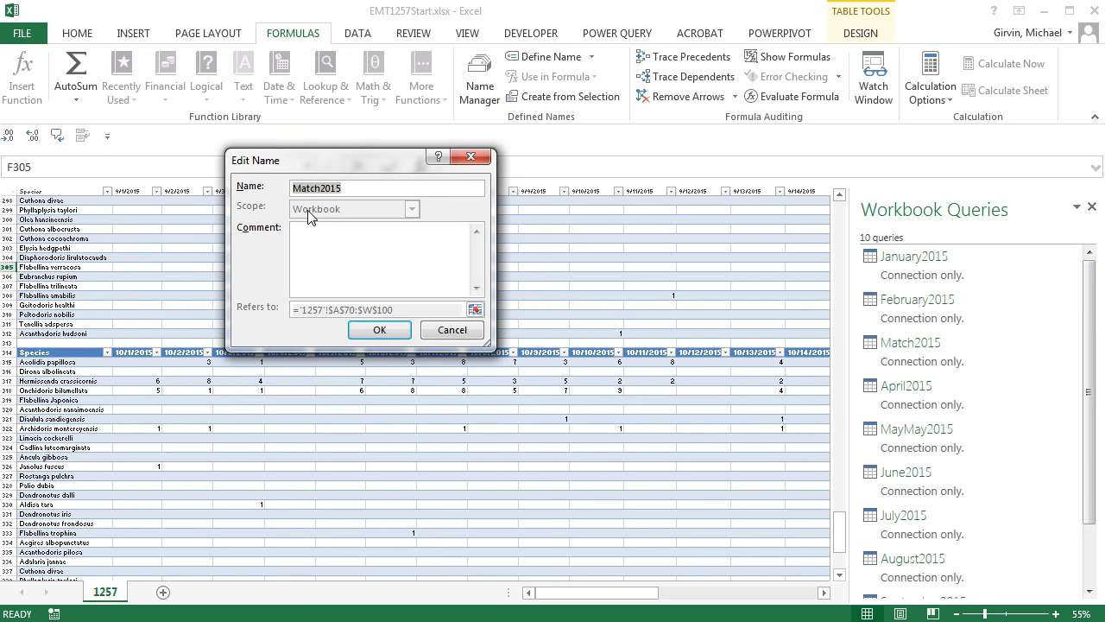
{"action": "left_click", "coordinate": [310, 188]}
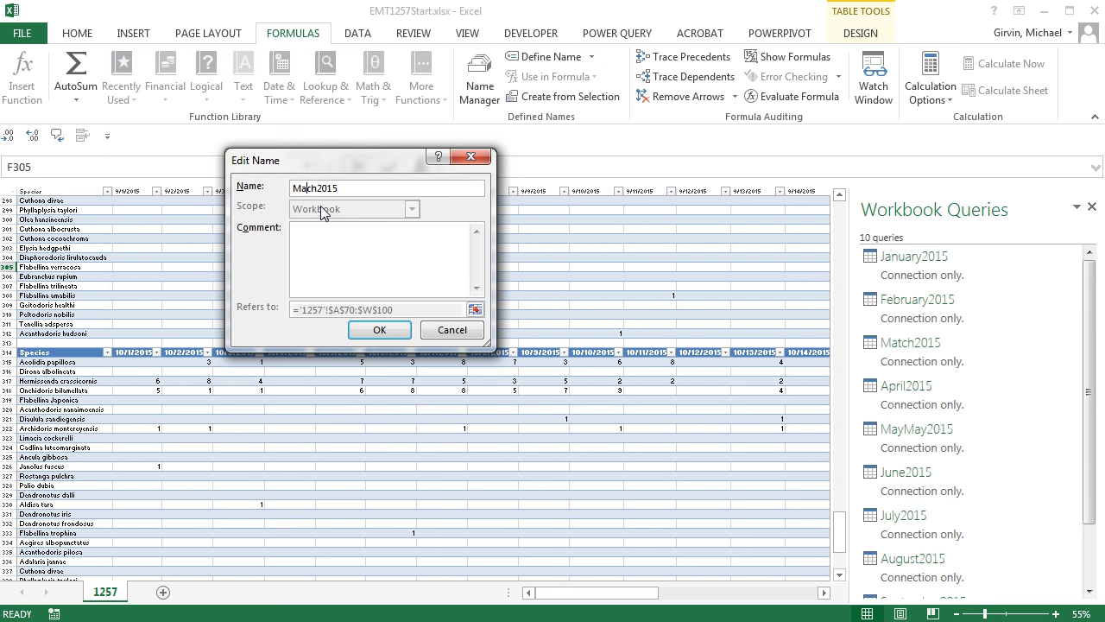
{"action": "type", "text": "r"}
{"action": "key", "text": "Return"}
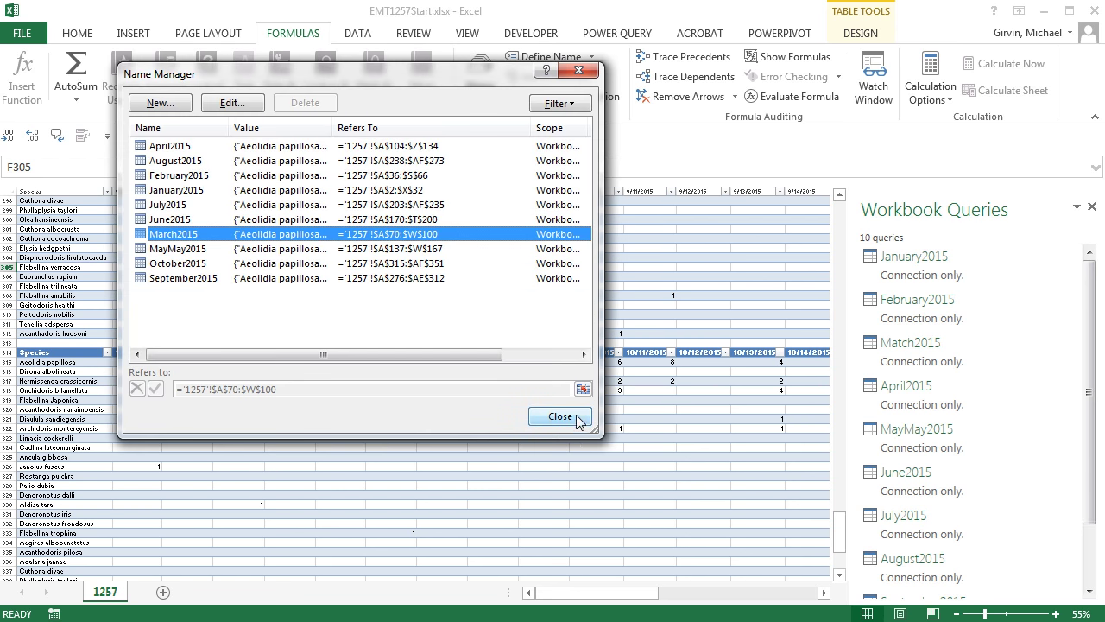
{"action": "left_click", "coordinate": [559, 417]}
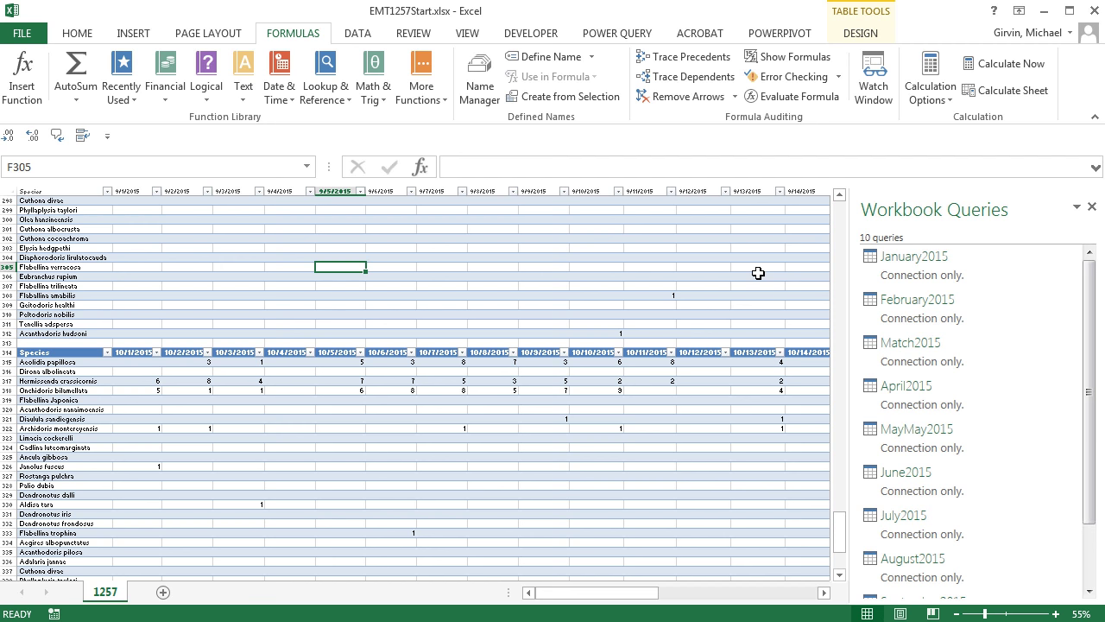
Open the Match2015 query for editing and refresh its preview
{"action": "right_click", "coordinate": [897, 344]}
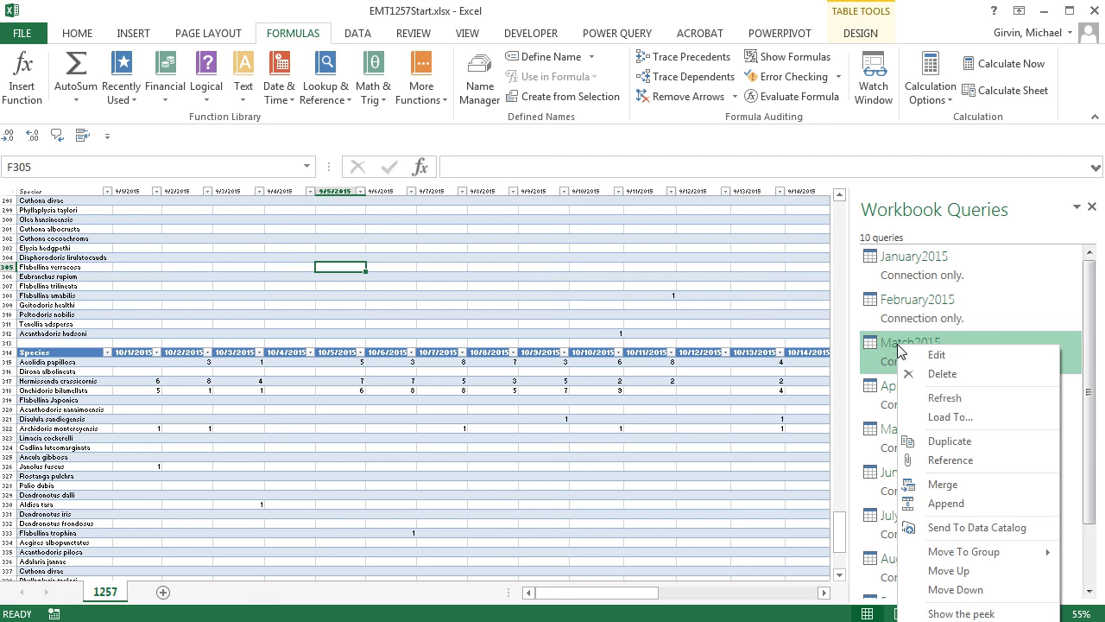
{"action": "left_click", "coordinate": [945, 356]}
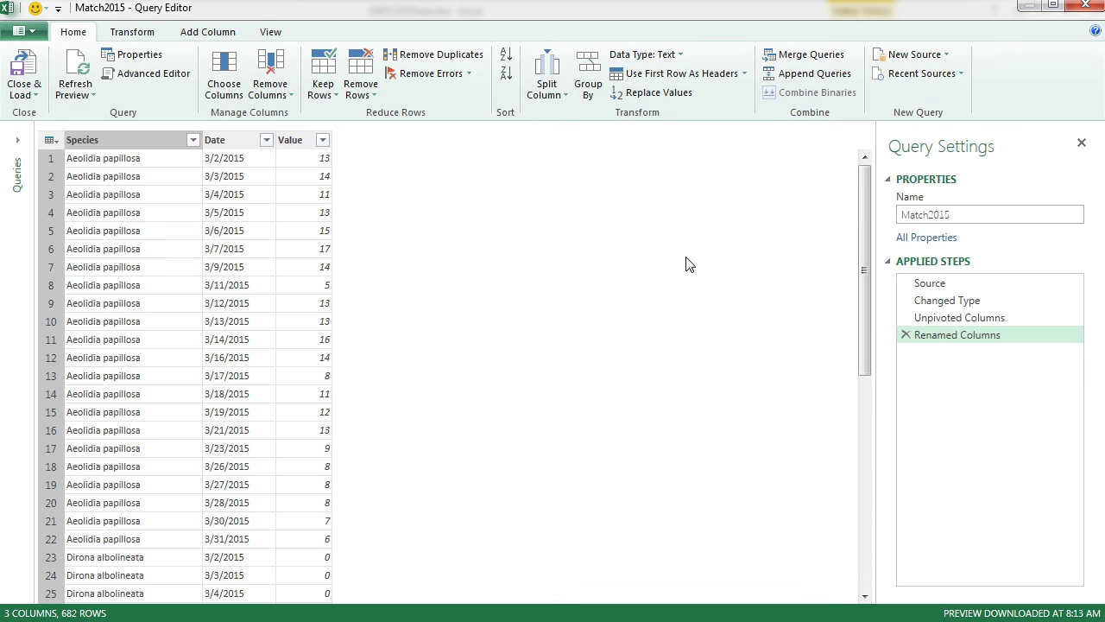
{"action": "left_click", "coordinate": [76, 64]}
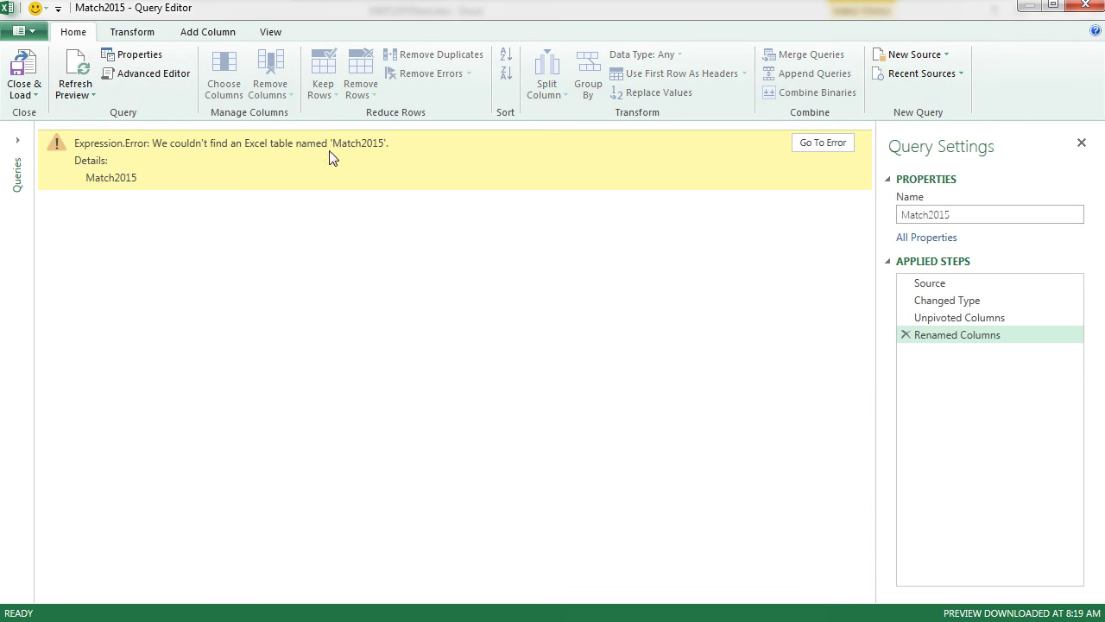
Change the table name in the Source line of the query's code to March2015 using the Advanced Editor
{"action": "left_click", "coordinate": [164, 75]}
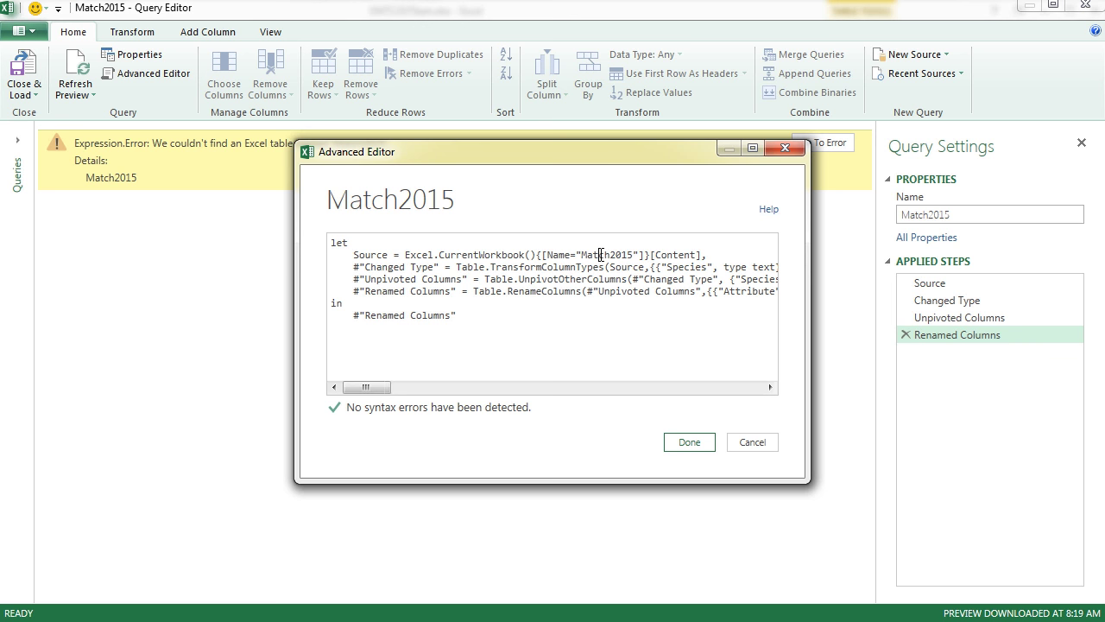
{"action": "key", "text": "BackSpace"}
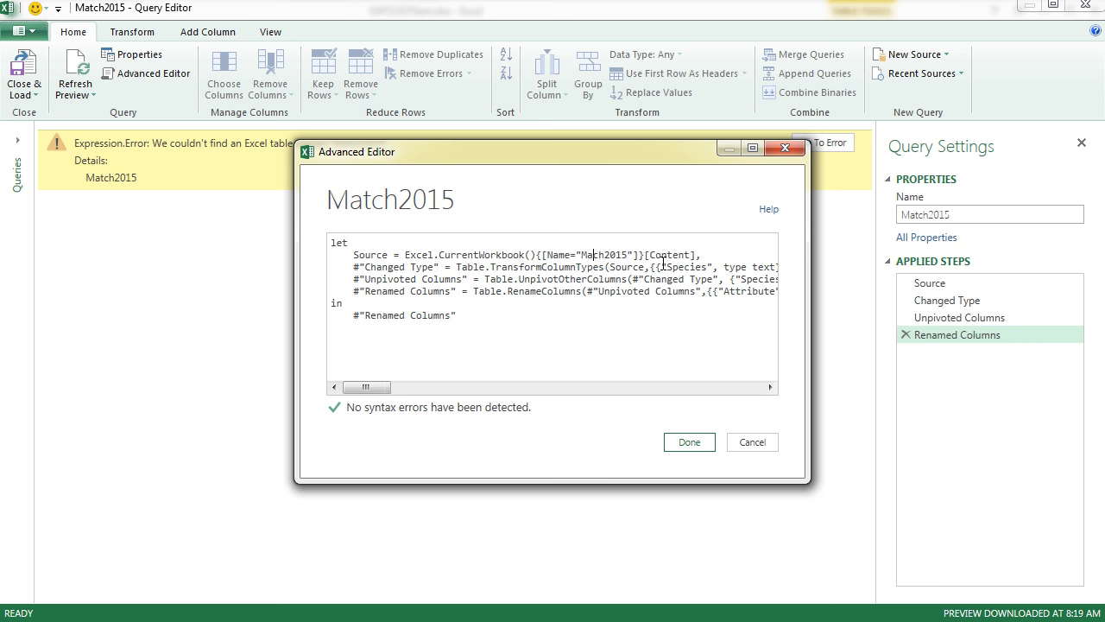
{"action": "type", "text": "r"}
{"action": "left_click", "coordinate": [689, 443]}
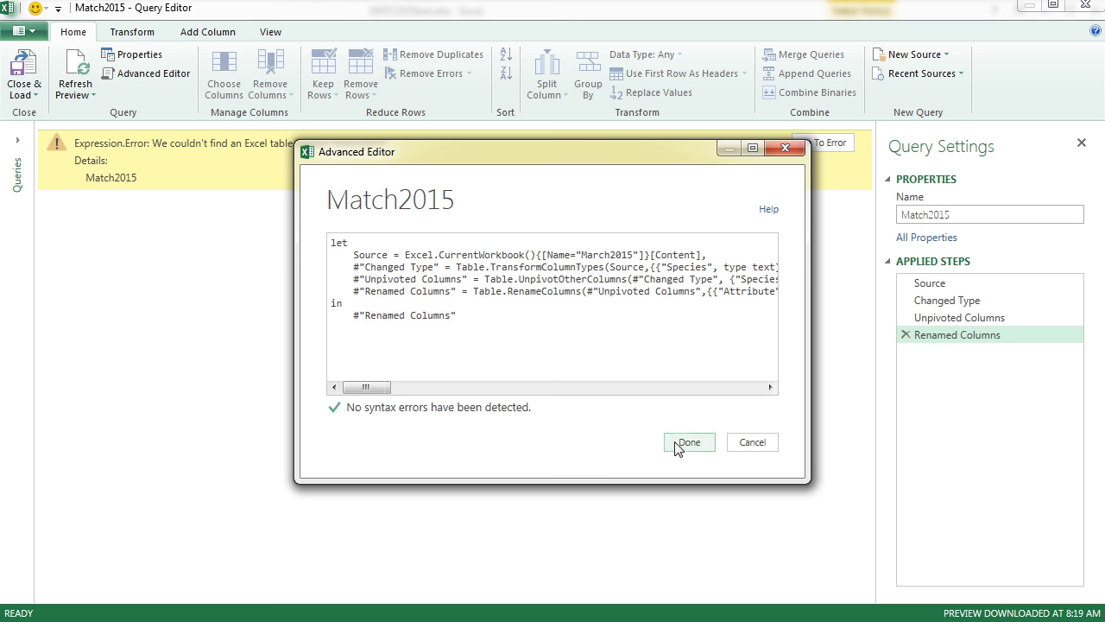
Rename the query as March2015, and close and load it back to the workbook
{"action": "left_click", "coordinate": [916, 221]}
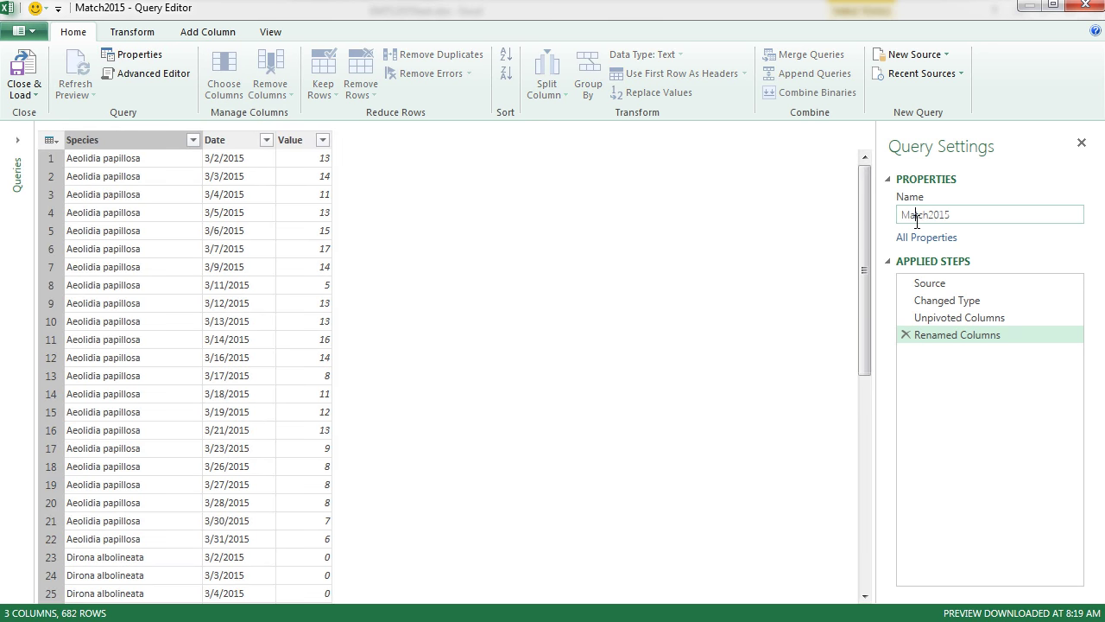
{"action": "key", "text": "BackSpace"}
{"action": "type", "text": "r"}
{"action": "key", "text": "Return"}
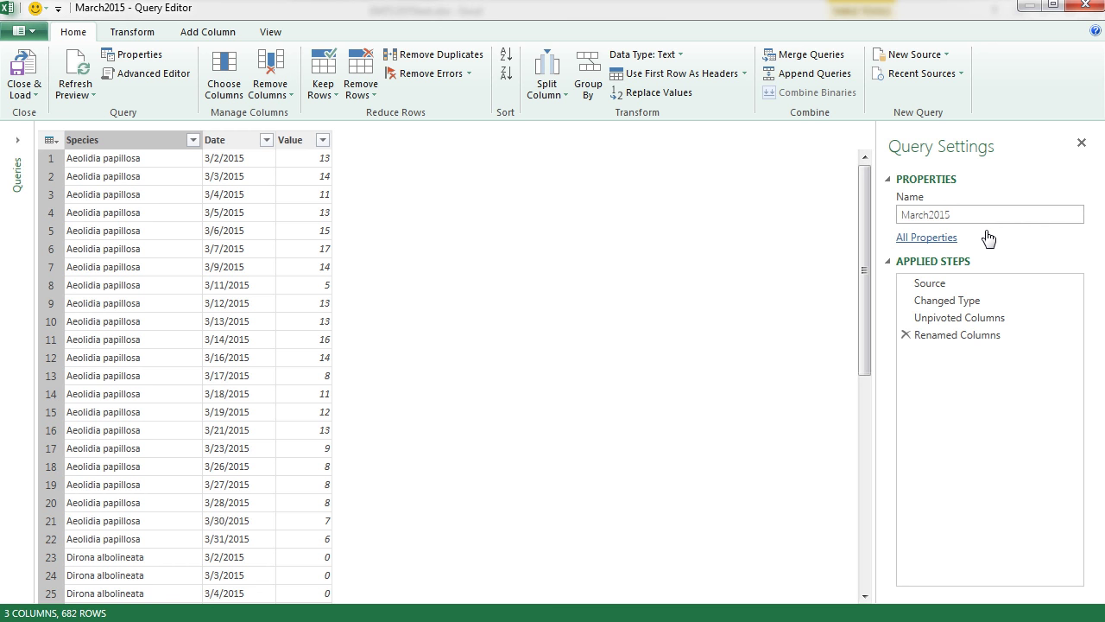
{"action": "left_click", "coordinate": [26, 93]}
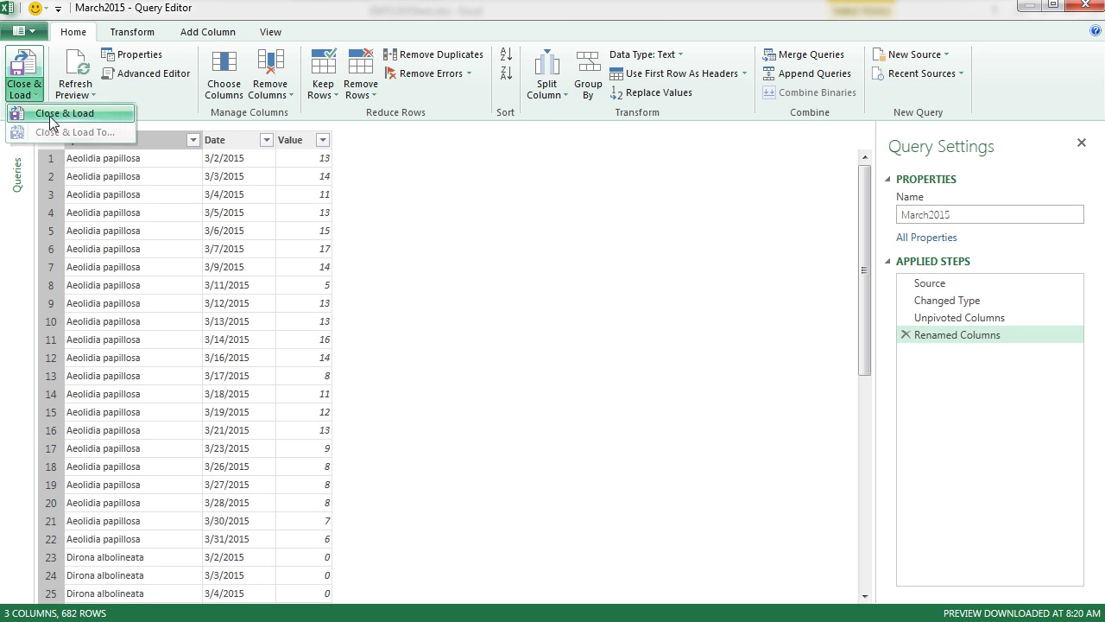
{"action": "left_click", "coordinate": [49, 118]}
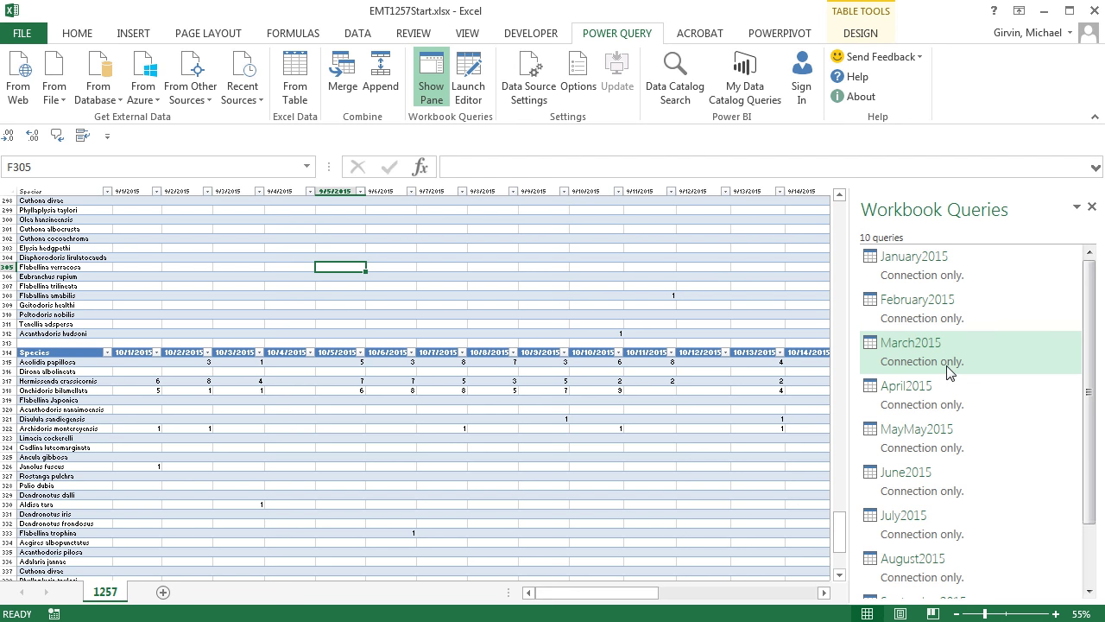
Preview the unpivoted data of the January2015 and February2015 workbook queries
{"action": "mouse_move", "coordinate": [947, 370]}
{"action": "mouse_move", "coordinate": [917, 261]}
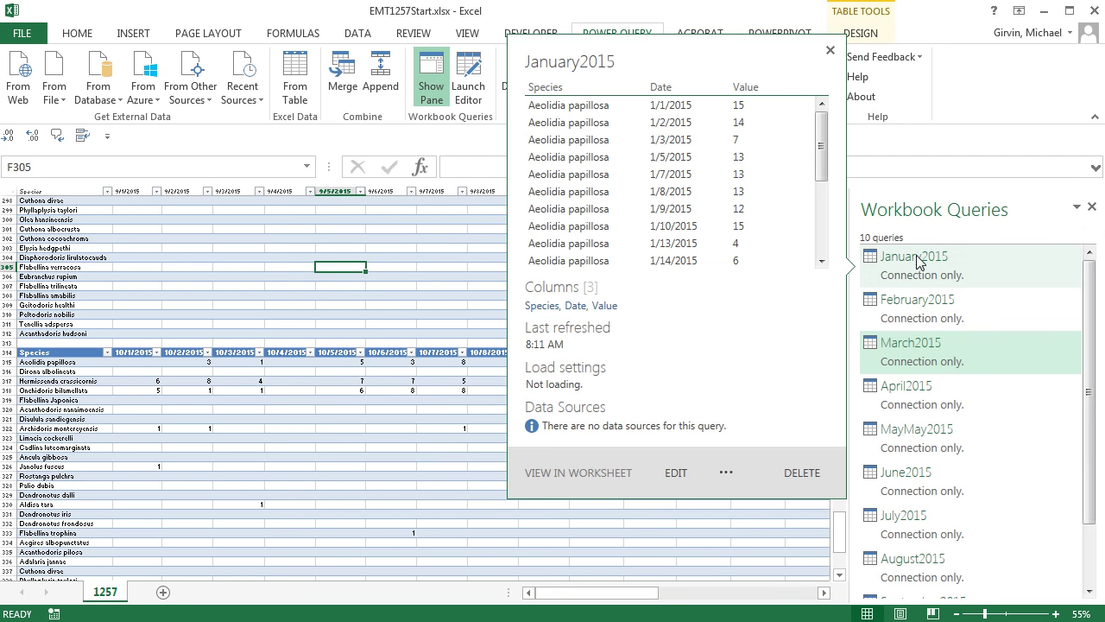
{"action": "mouse_move", "coordinate": [953, 319]}
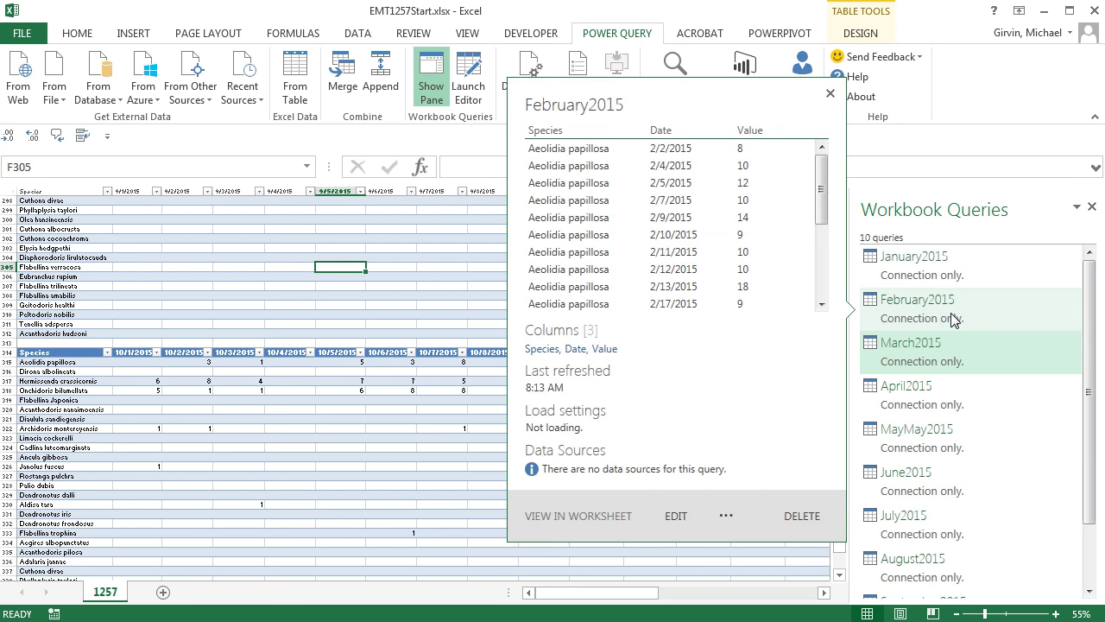
Create an append query with January2015 as the primary table and February2015 as the table appended
{"action": "mouse_move", "coordinate": [938, 290]}
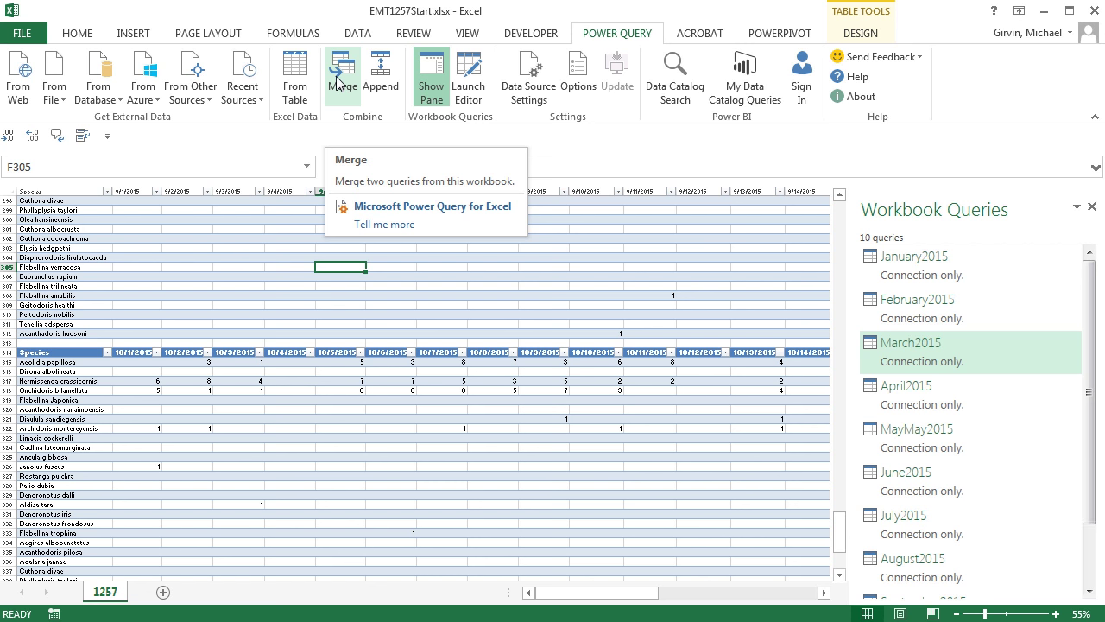
{"action": "left_click", "coordinate": [385, 92]}
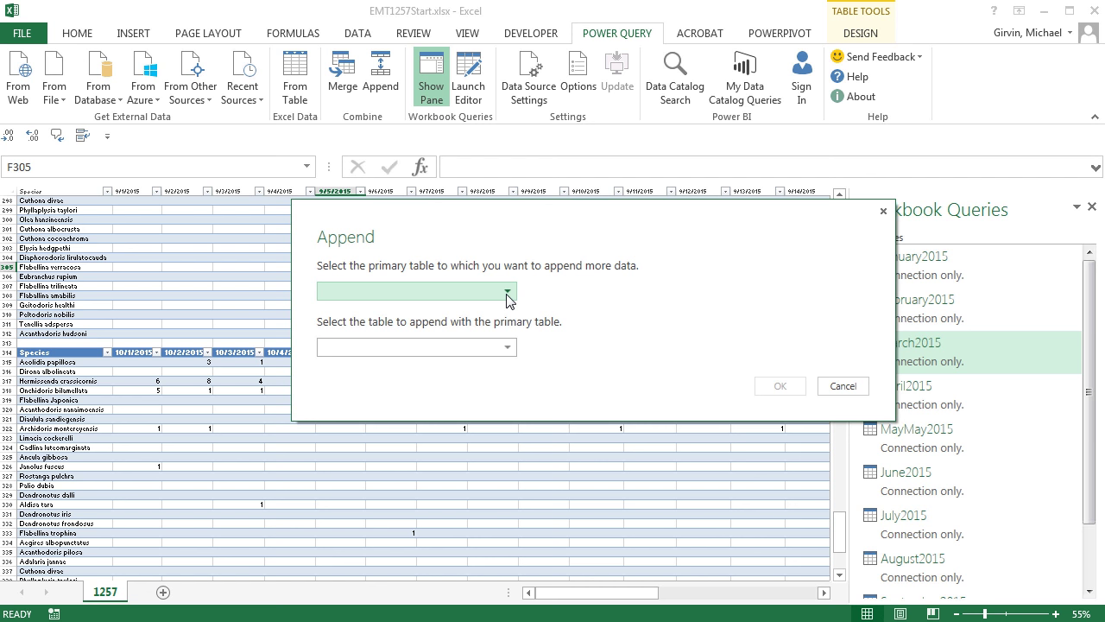
{"action": "left_click", "coordinate": [508, 292]}
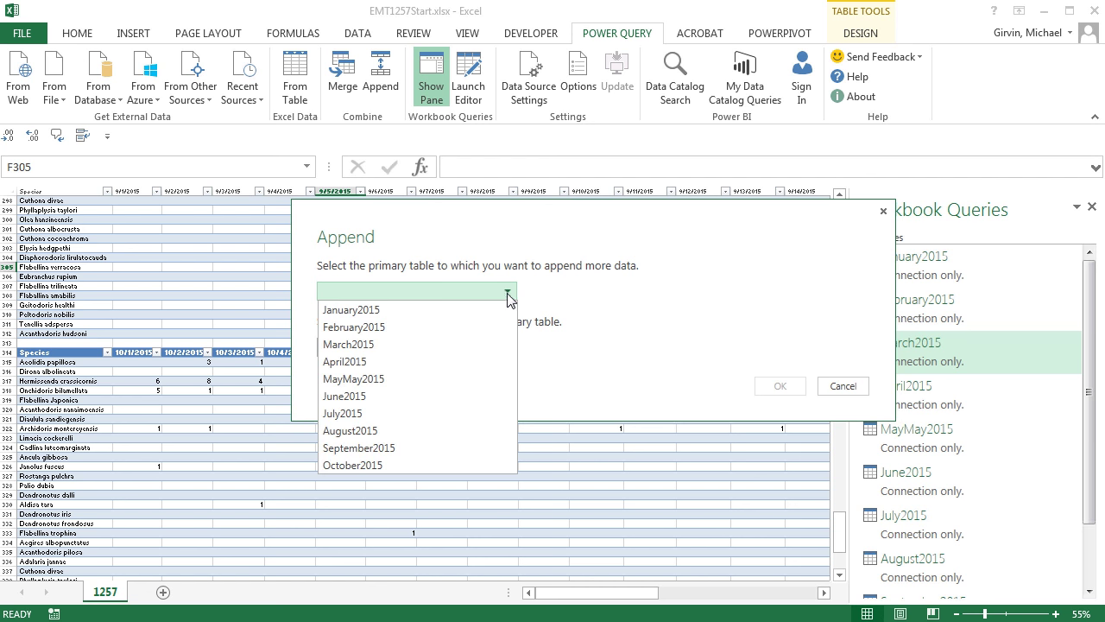
{"action": "left_click", "coordinate": [363, 310]}
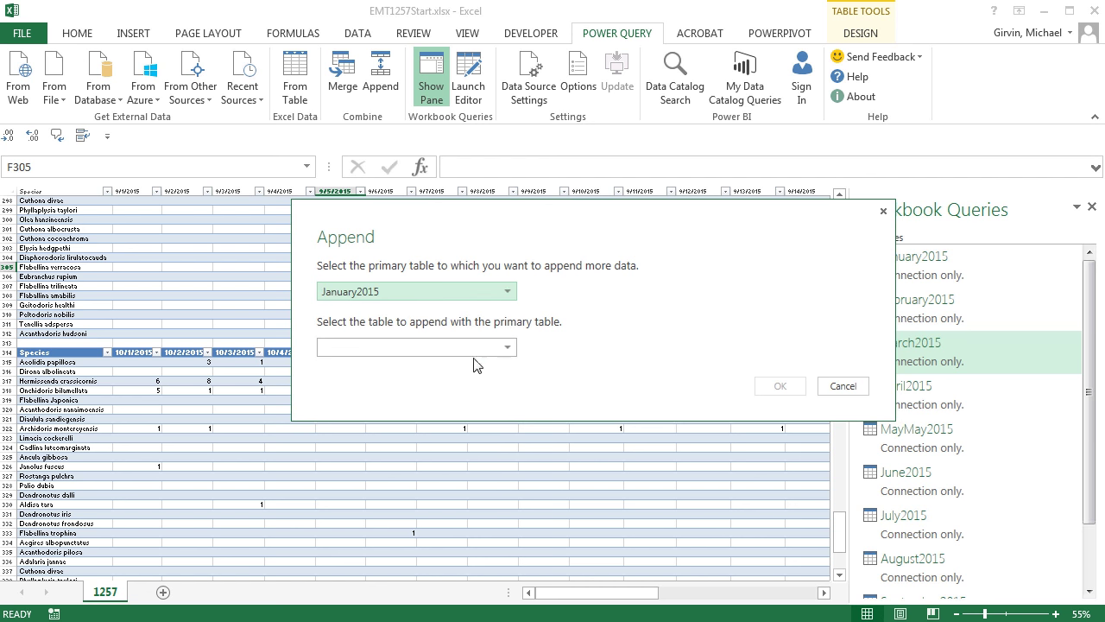
{"action": "left_click", "coordinate": [508, 348]}
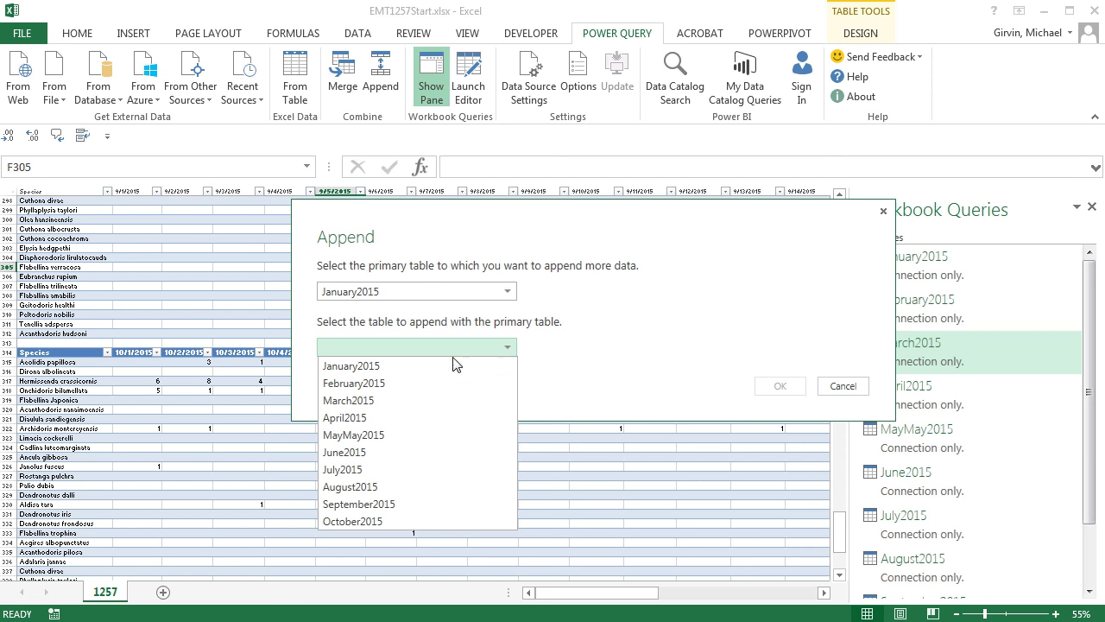
{"action": "left_click", "coordinate": [372, 390]}
{"action": "left_click", "coordinate": [766, 389]}
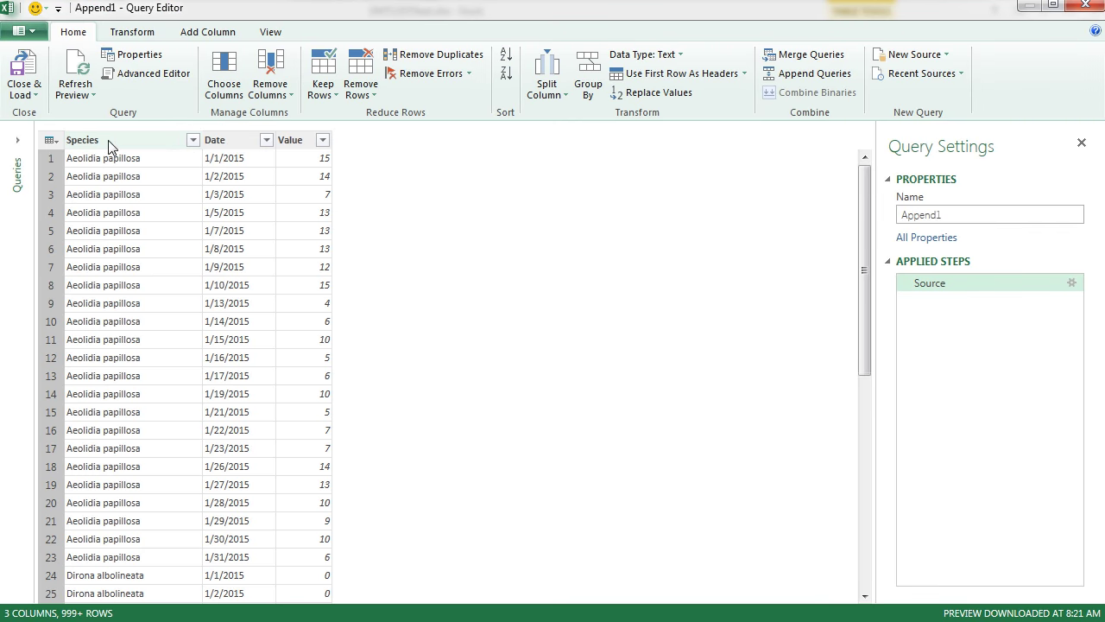
Rename the new append query as FinalOneTableDataSet
{"action": "left_click", "coordinate": [969, 216]}
{"action": "double_click", "coordinate": [935, 216]}
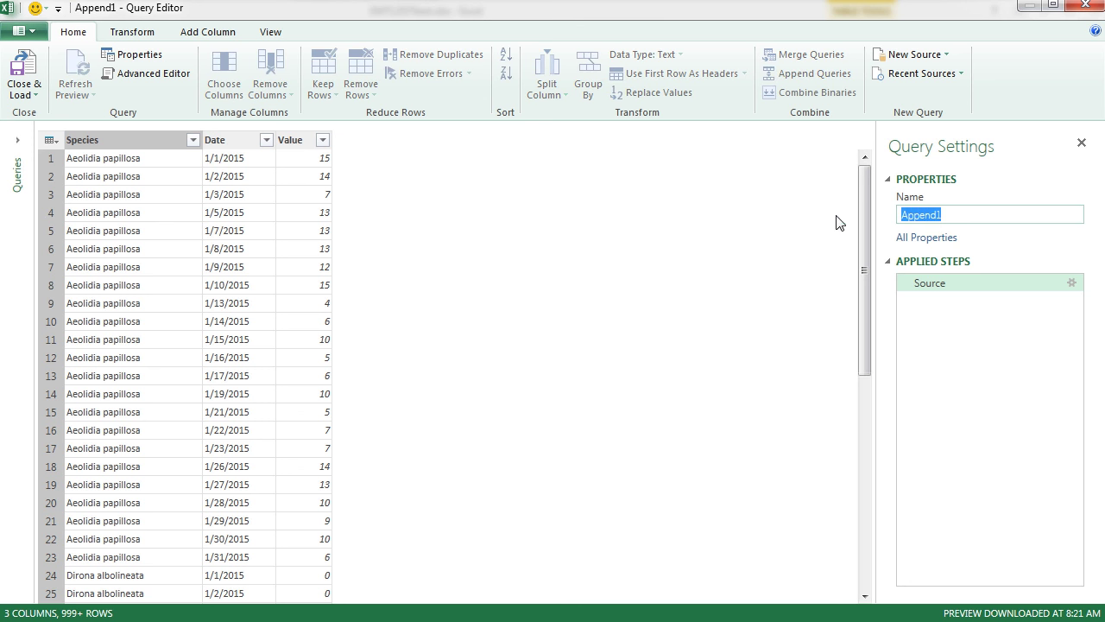
{"action": "type", "text": "FinalOneTableDataSet"}
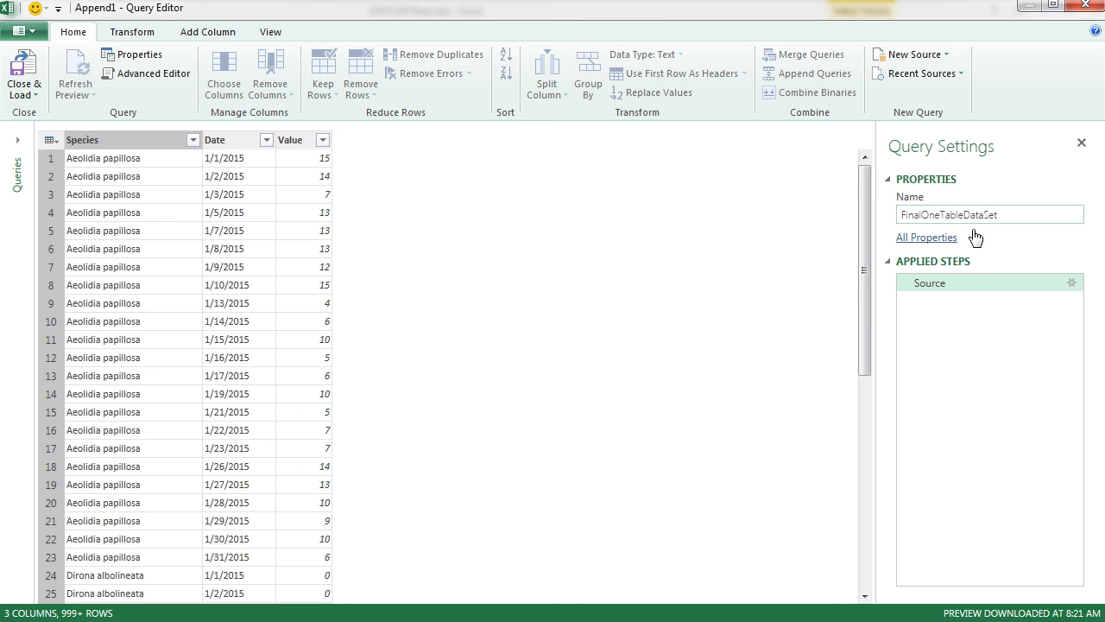
{"action": "key", "text": "Return"}
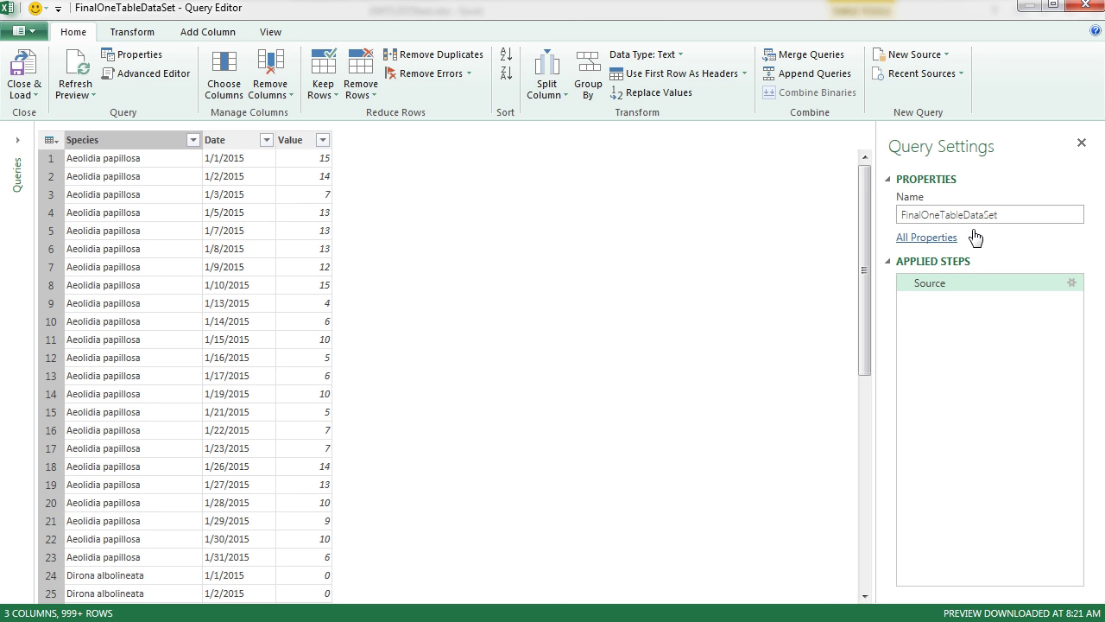
Append the March2015 query and the April2015 query to FinalOneTableDataSet, one at a time
{"action": "left_click", "coordinate": [812, 78]}
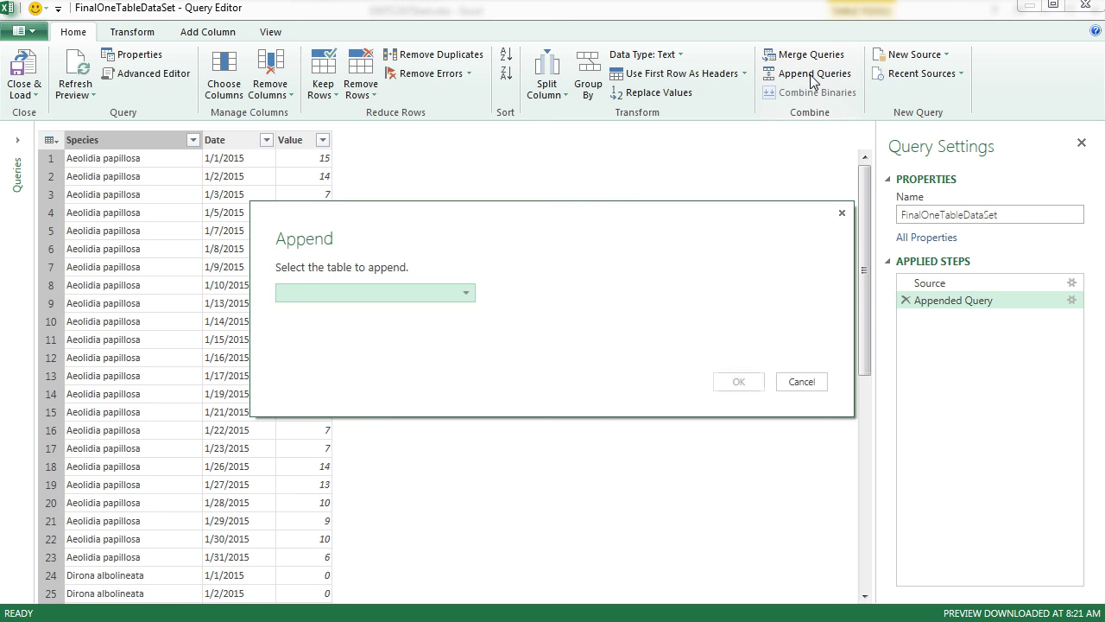
{"action": "left_click", "coordinate": [470, 294]}
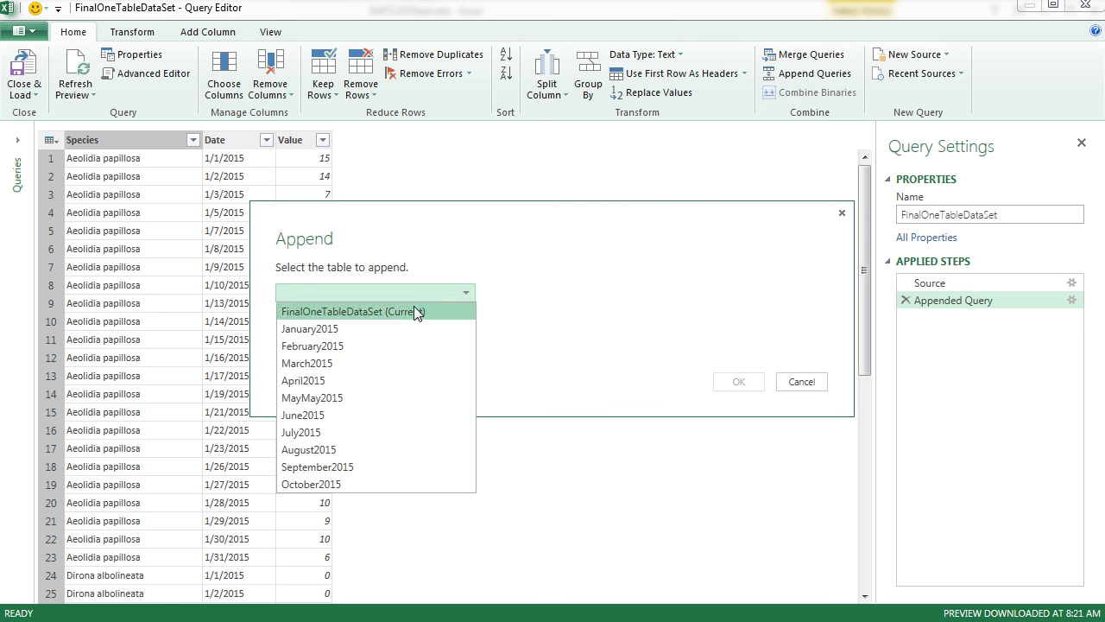
{"action": "left_click", "coordinate": [309, 370]}
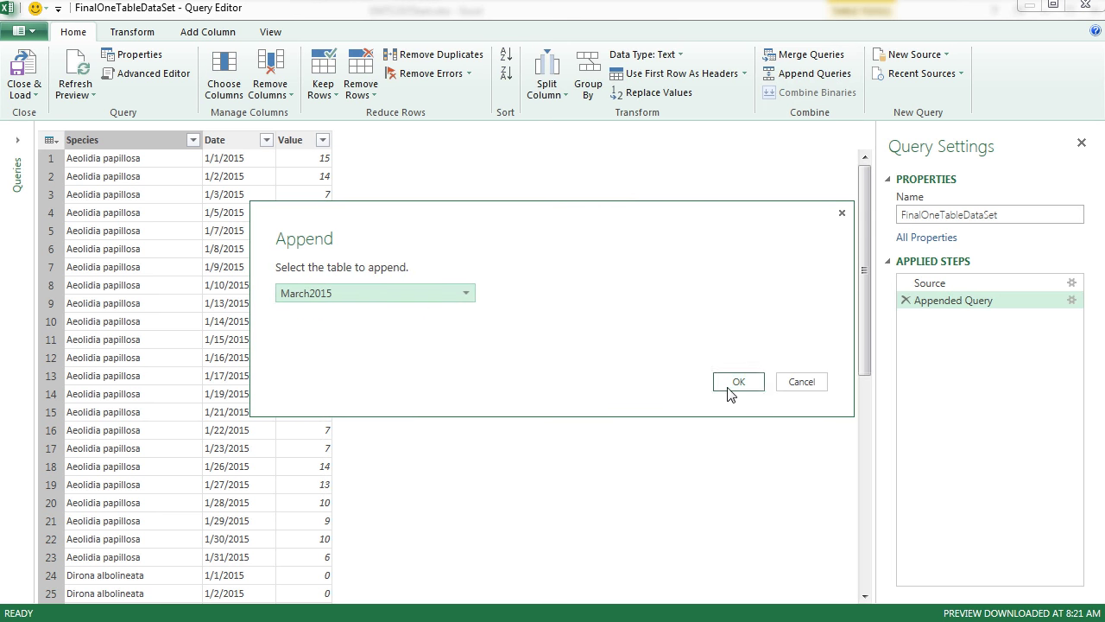
{"action": "left_click", "coordinate": [737, 386]}
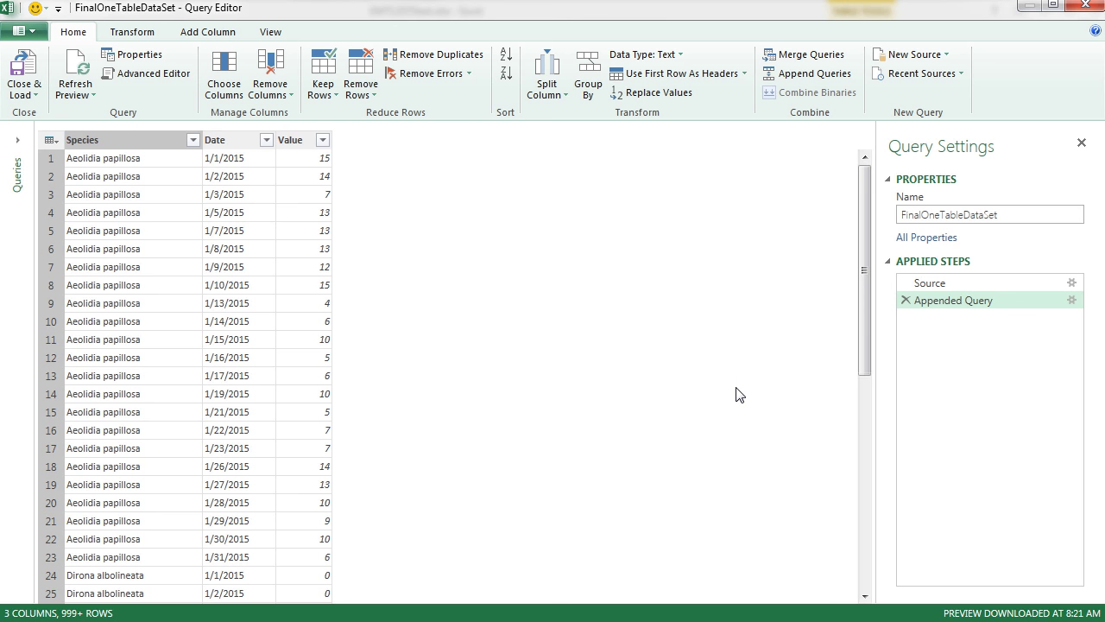
{"action": "left_click", "coordinate": [796, 79]}
{"action": "left_click", "coordinate": [465, 296]}
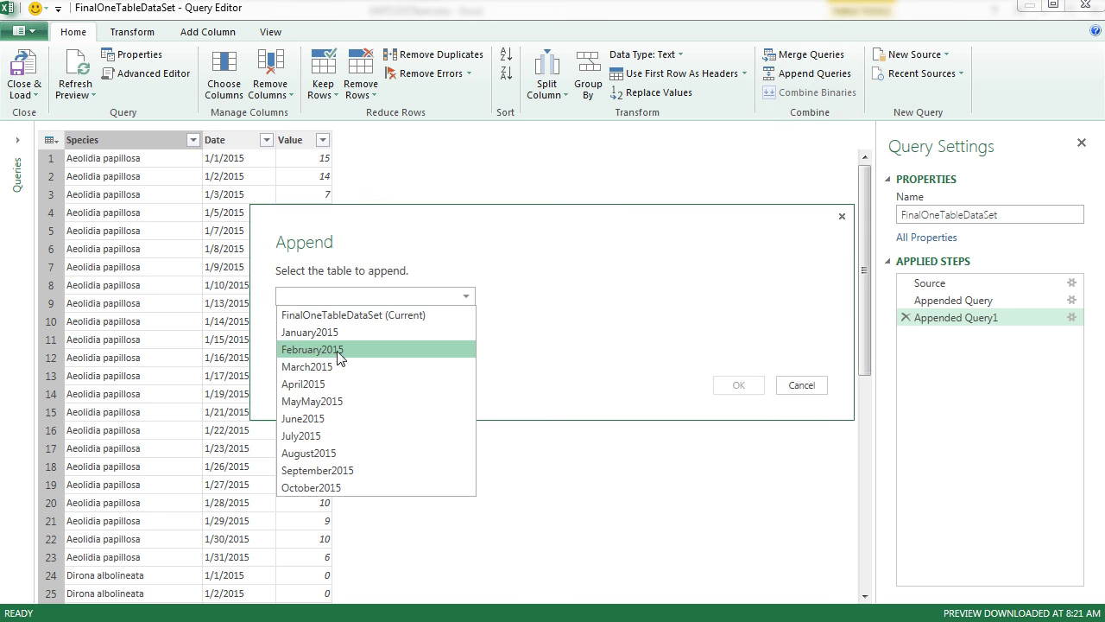
{"action": "left_click", "coordinate": [324, 385]}
{"action": "left_click", "coordinate": [748, 390]}
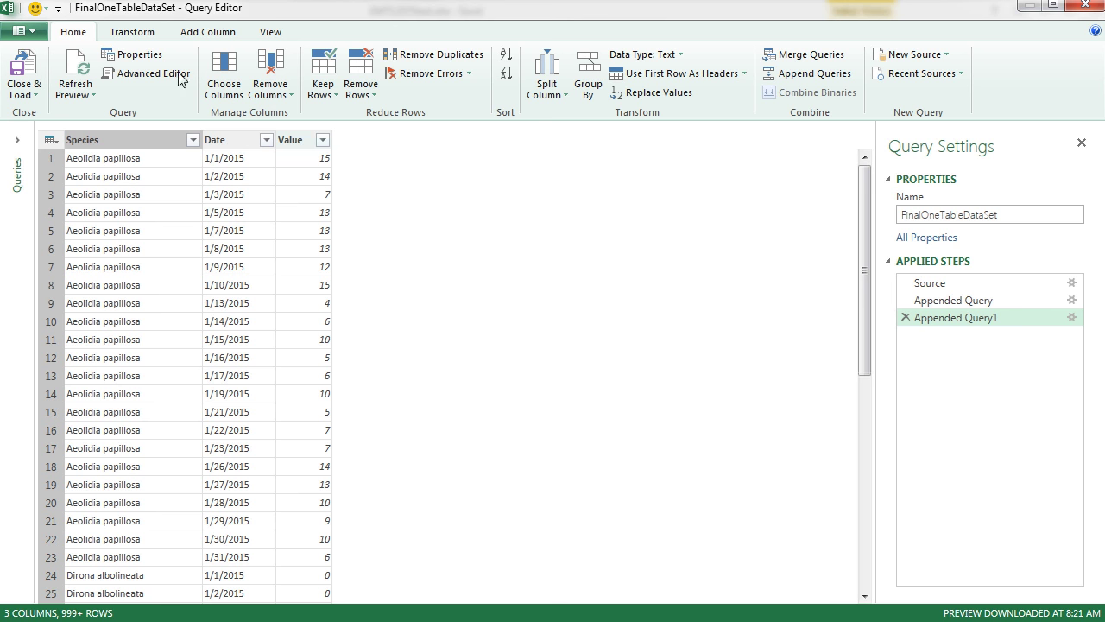
Inspect the code of FinalOneTableDataSet, and delete its two Appended Query steps so only Source remains
{"action": "left_click", "coordinate": [150, 74]}
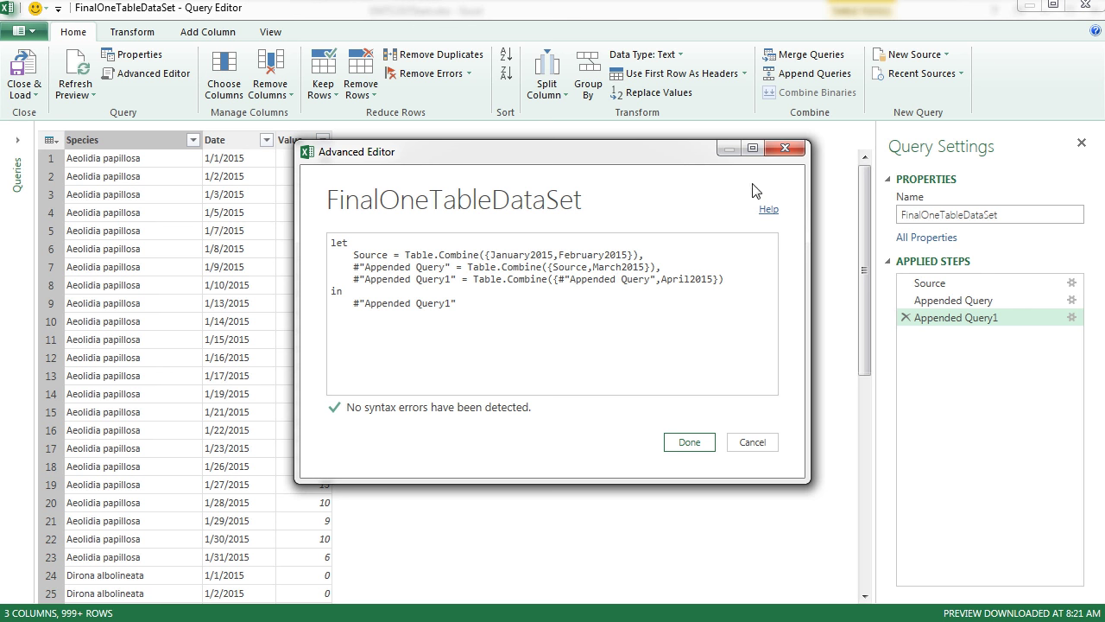
{"action": "left_click", "coordinate": [783, 149]}
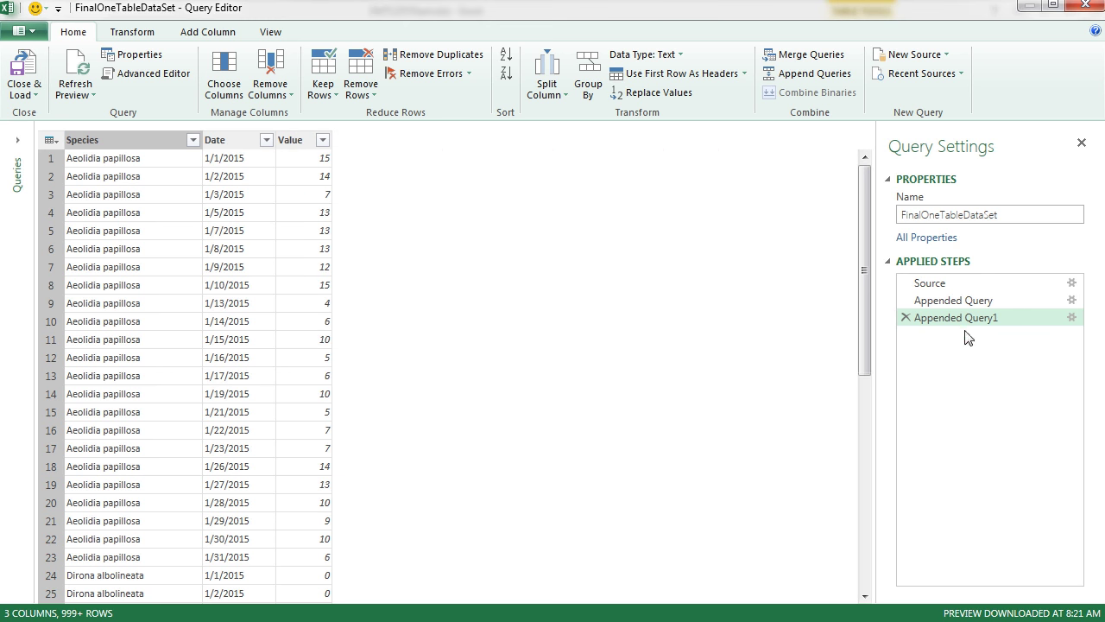
{"action": "left_click", "coordinate": [905, 317]}
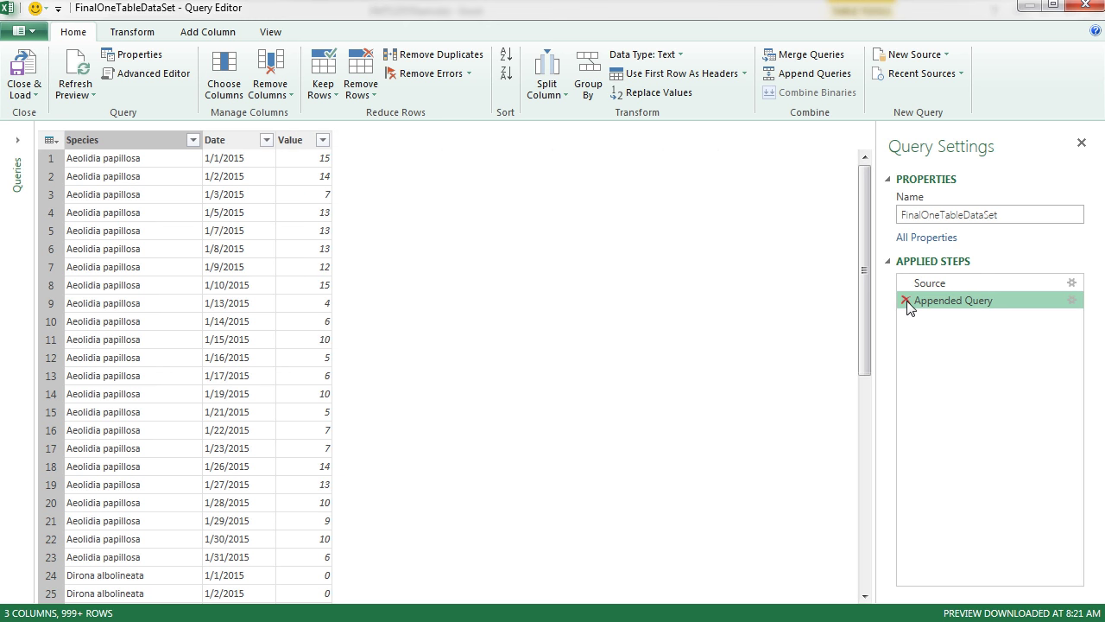
{"action": "left_click", "coordinate": [905, 300]}
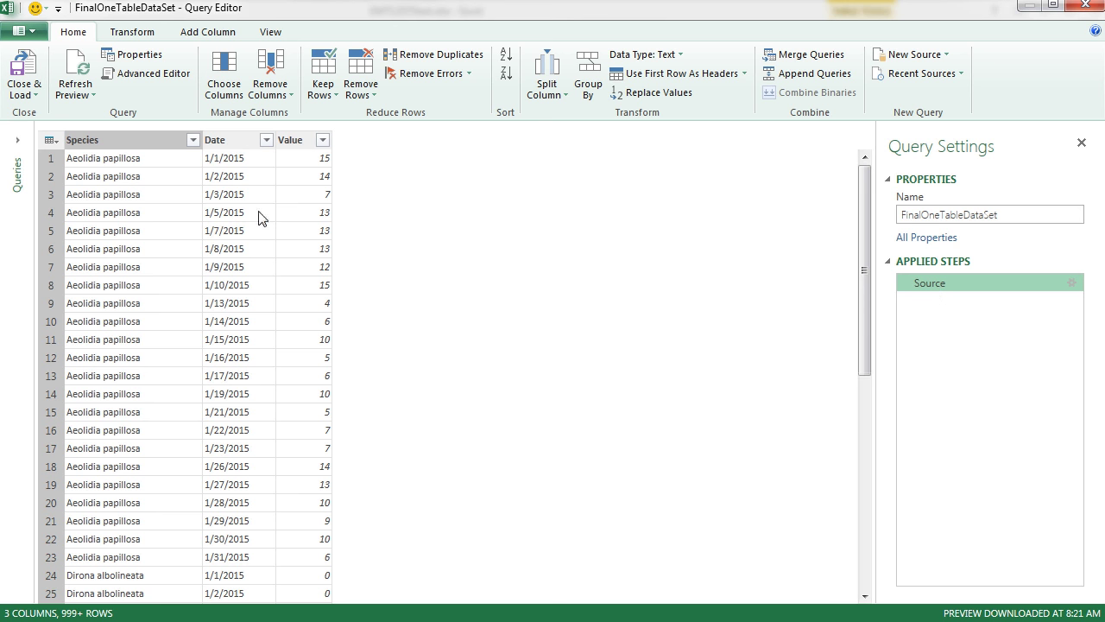
In the Advanced Editor, extend the Source line's Table.Combine list with March2015, April2015, MayMay2015, June2015, July2015, August2015, September2015 and October2015
{"action": "left_click", "coordinate": [182, 76]}
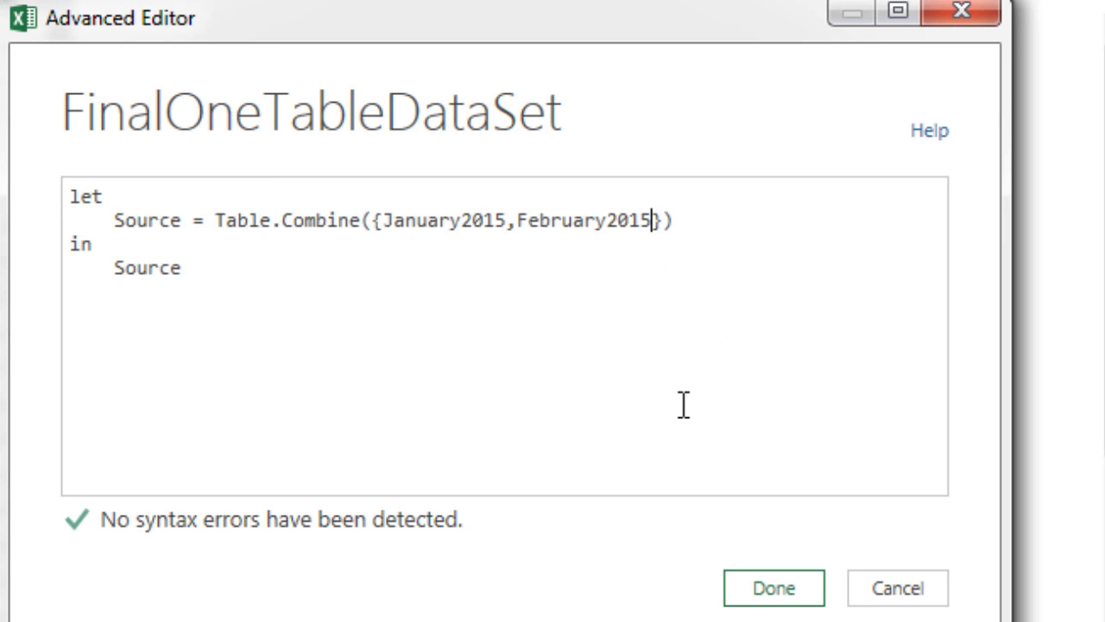
{"action": "type", "text": ","}
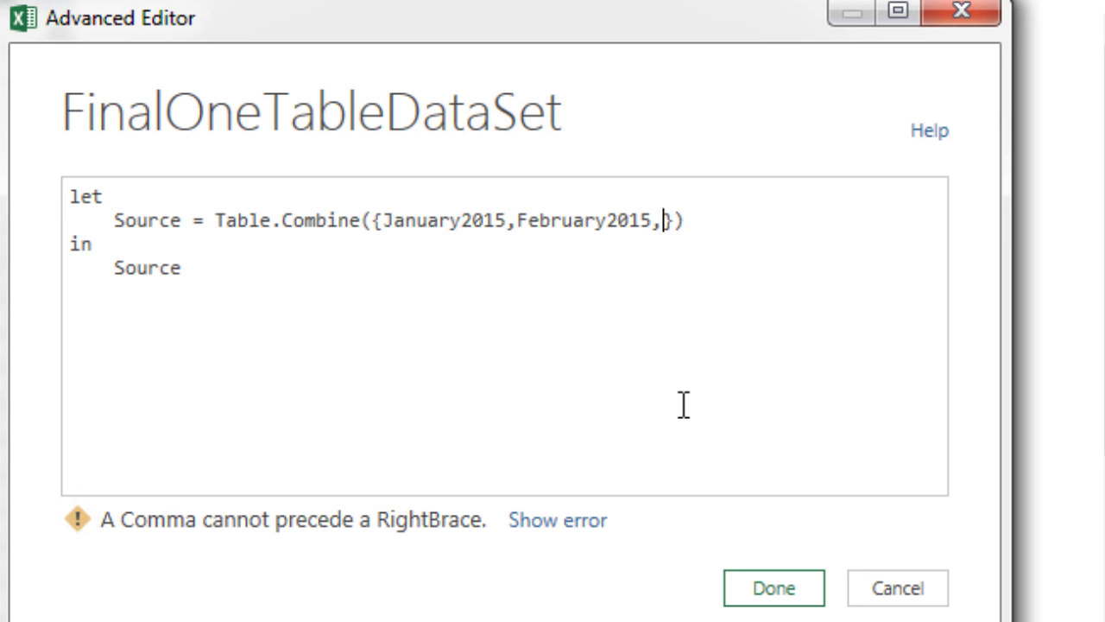
{"action": "type", "text": "March"}
{"action": "type", "text": "2015"}
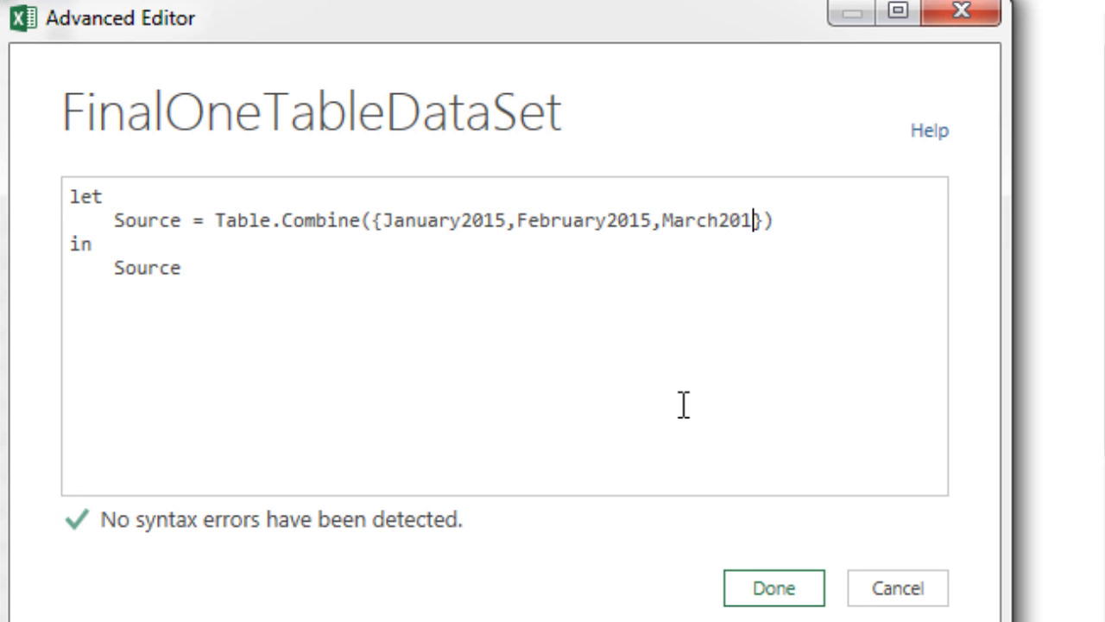
{"action": "type", "text": ",April201"}
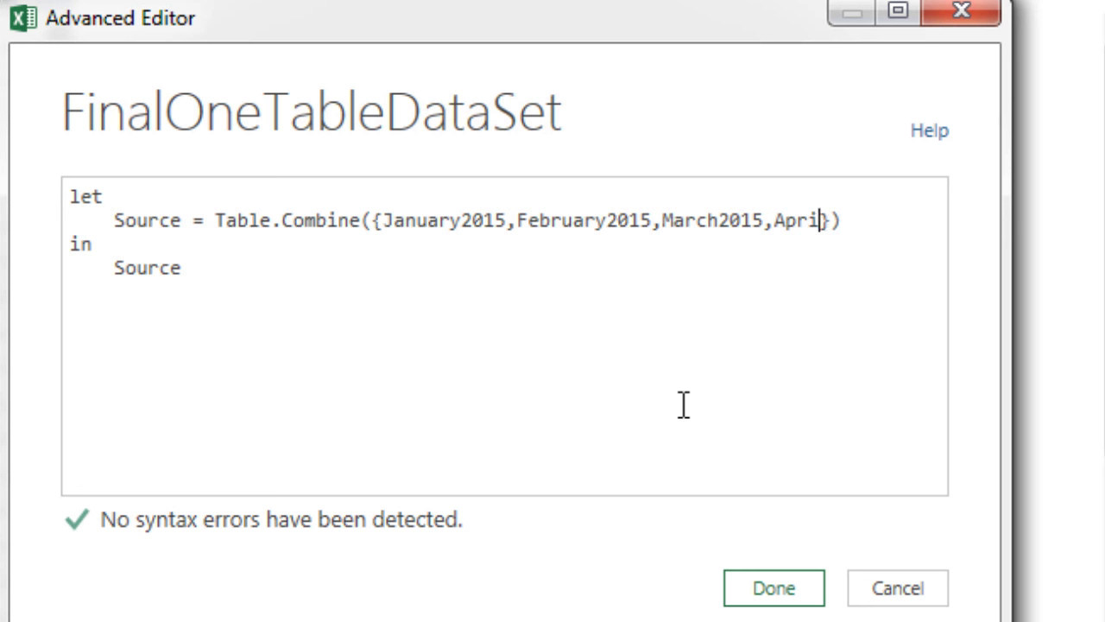
{"action": "type", "text": "5"}
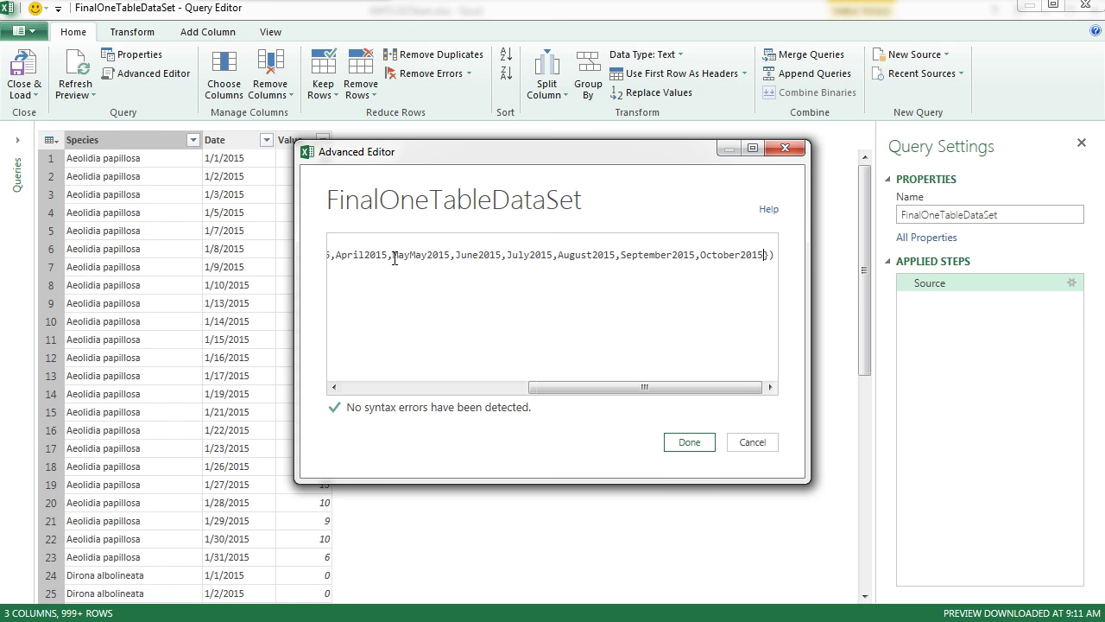
{"action": "left_click_drag", "start_coordinate": [394, 258], "coordinate": [451, 255]}
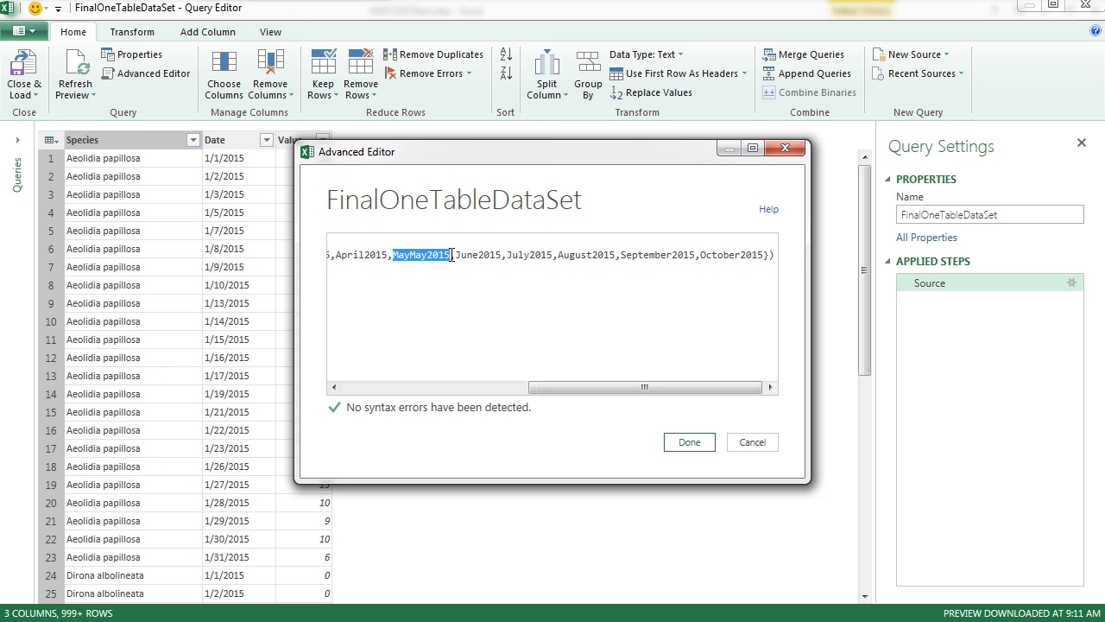
{"action": "left_click_drag", "start_coordinate": [576, 387], "coordinate": [328, 382]}
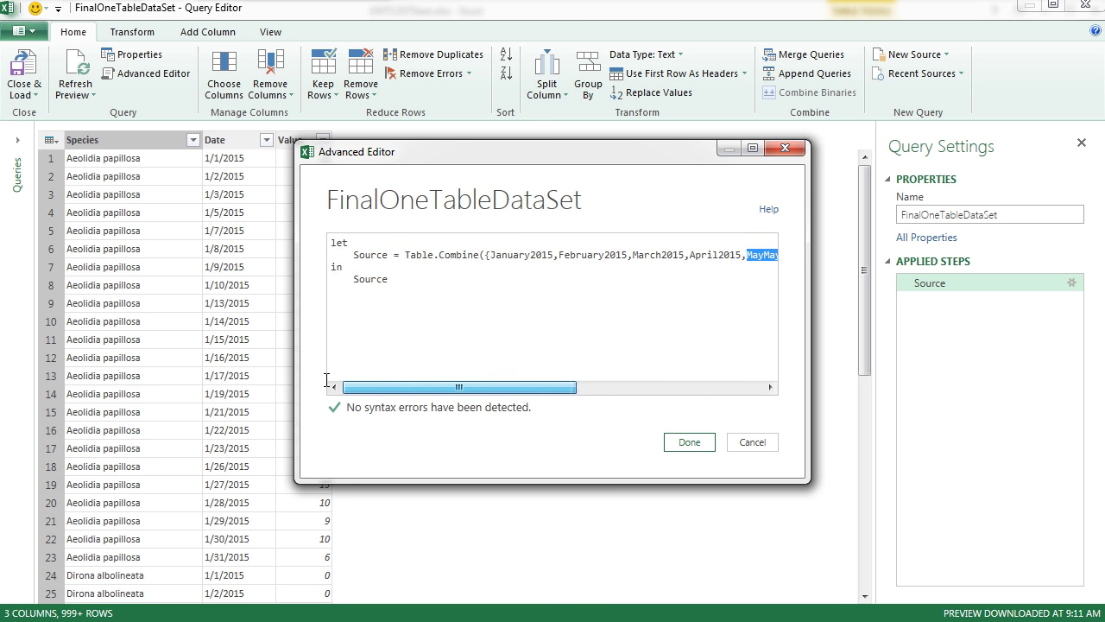
{"action": "left_click", "coordinate": [690, 442]}
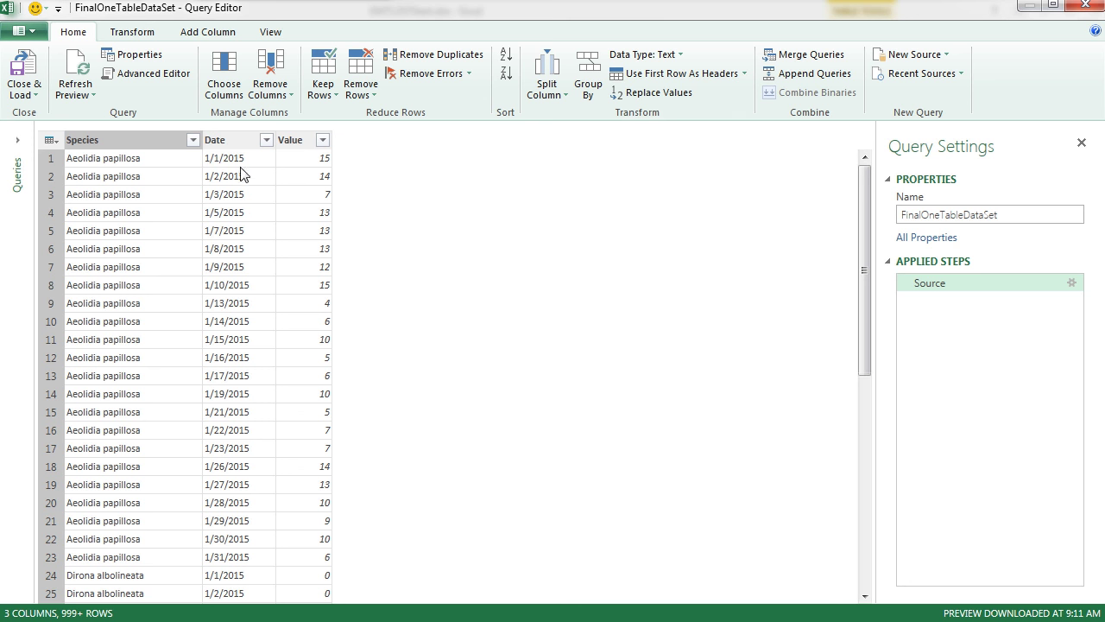
Change the data type of the Date column in FinalOneTableDataSet to Date
{"action": "left_click", "coordinate": [227, 142]}
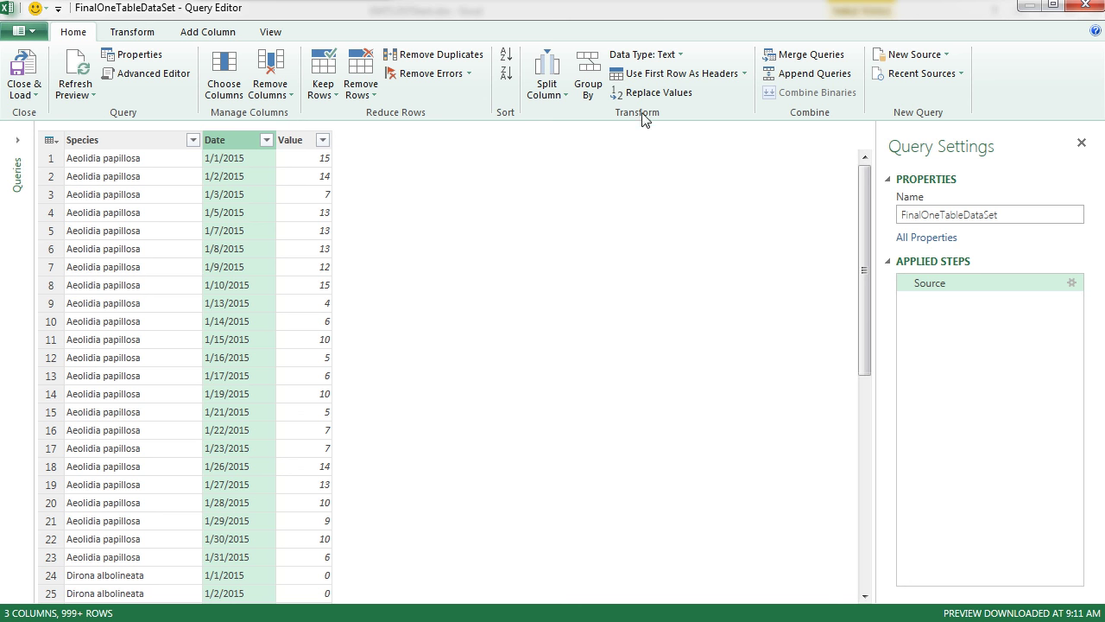
{"action": "left_click", "coordinate": [681, 56]}
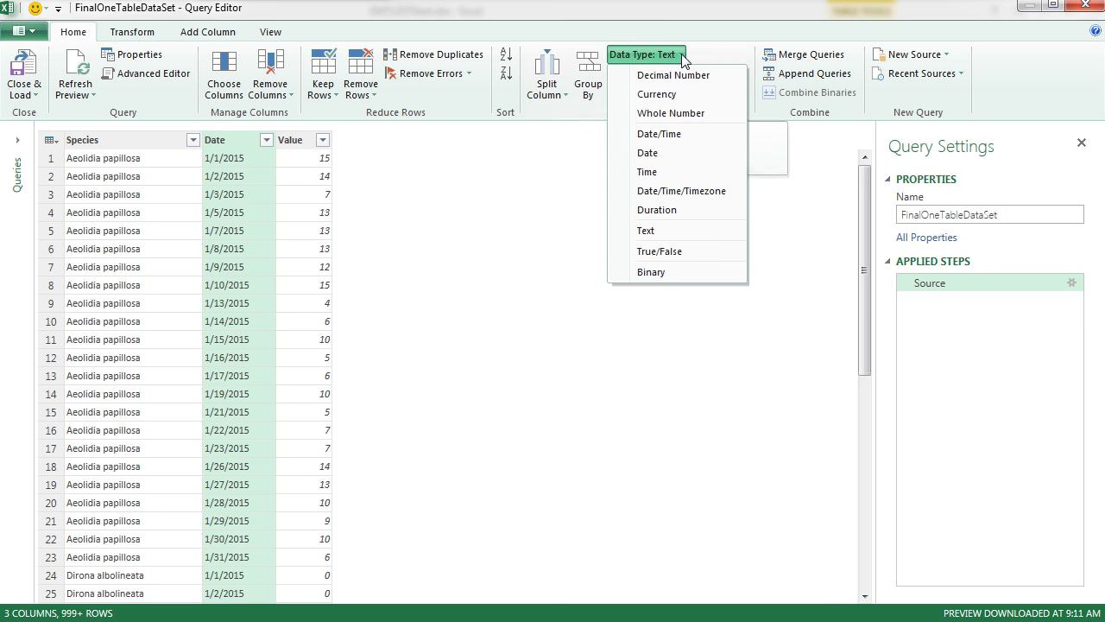
{"action": "left_click", "coordinate": [648, 153]}
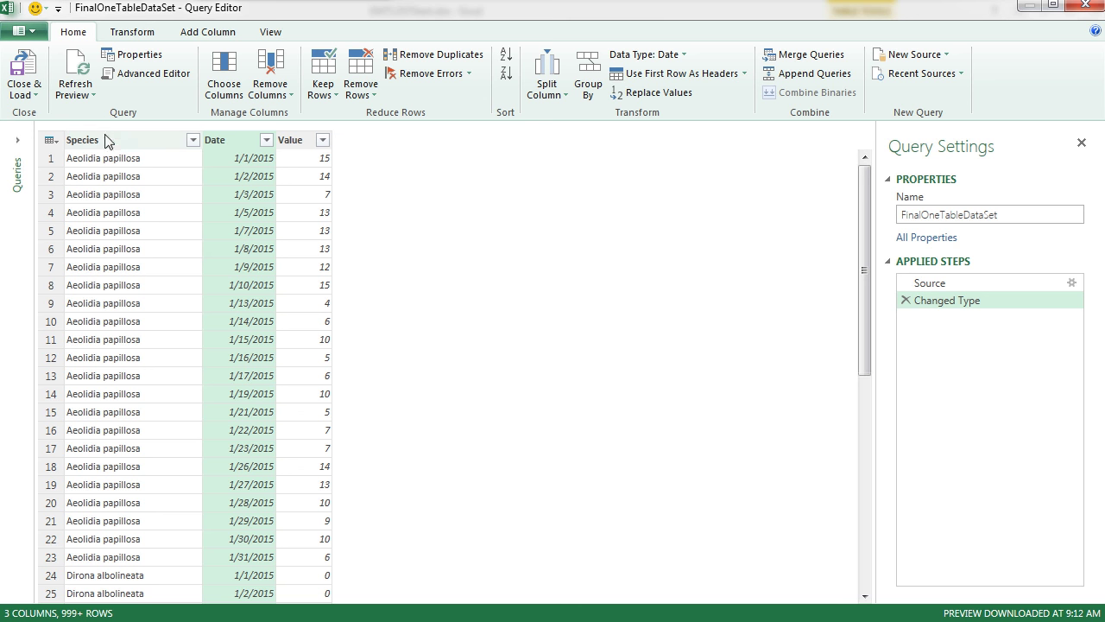
Close the query and load FinalOneTableDataSet as a table on a new worksheet
{"action": "left_click", "coordinate": [23, 91]}
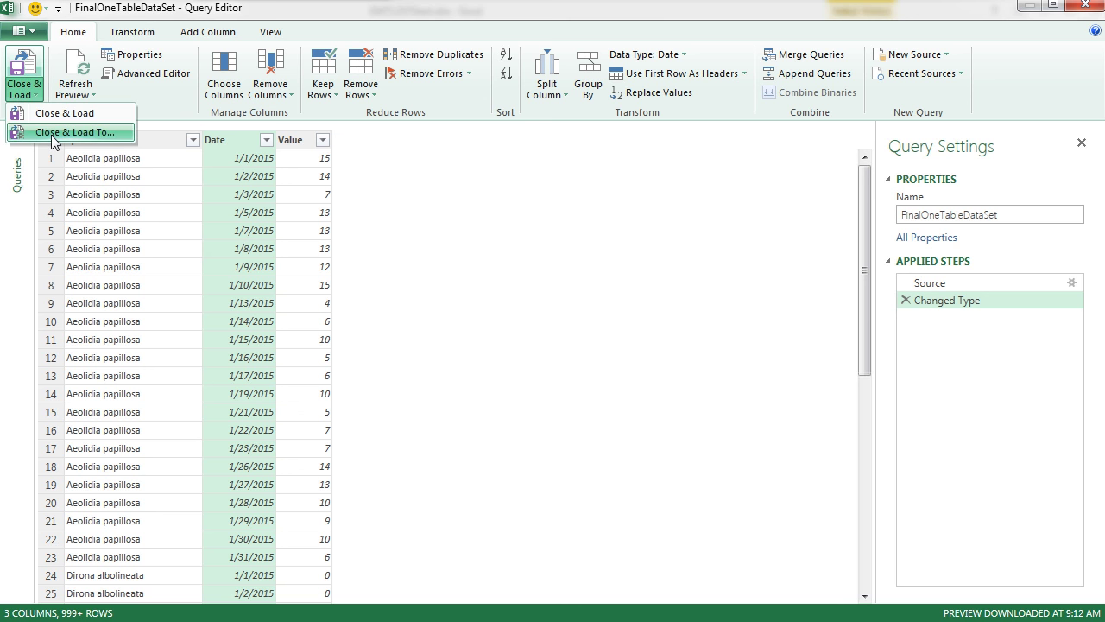
{"action": "left_click", "coordinate": [51, 134]}
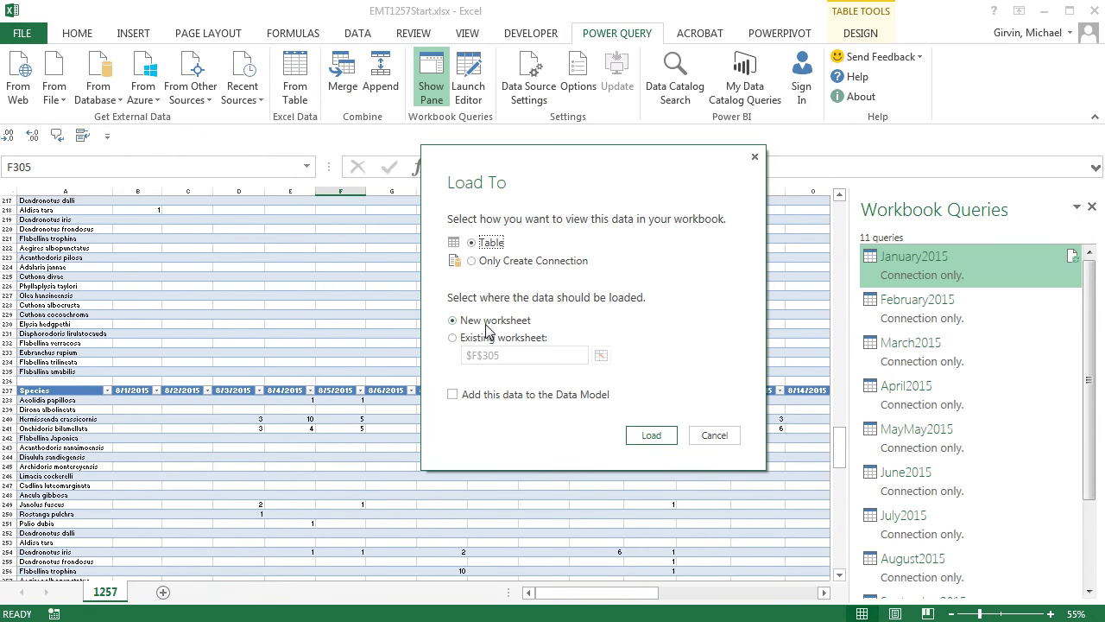
{"action": "left_click", "coordinate": [657, 442]}
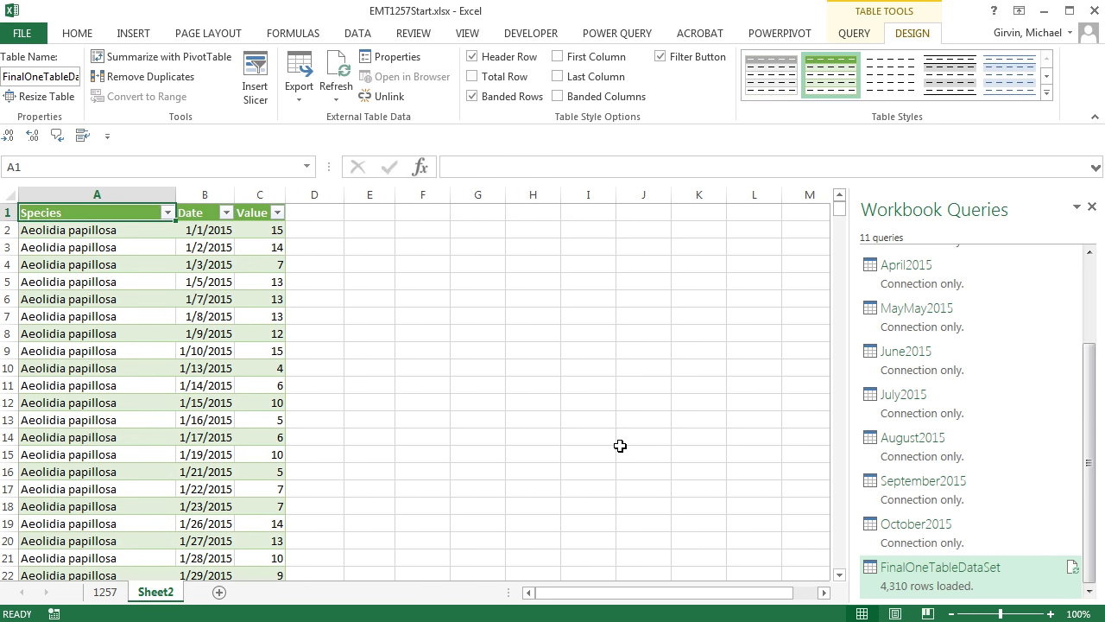
Check the last rows of the loaded table, autofit the Date column's width, and return to cell A1
{"action": "left_click", "coordinate": [230, 282]}
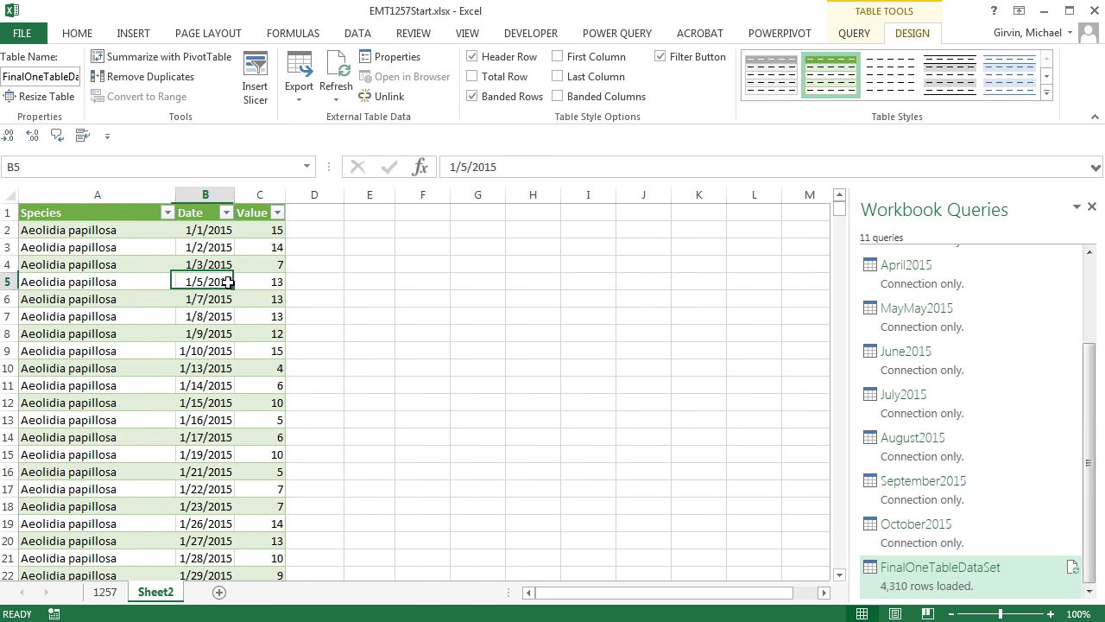
{"action": "key", "text": "ctrl+Down"}
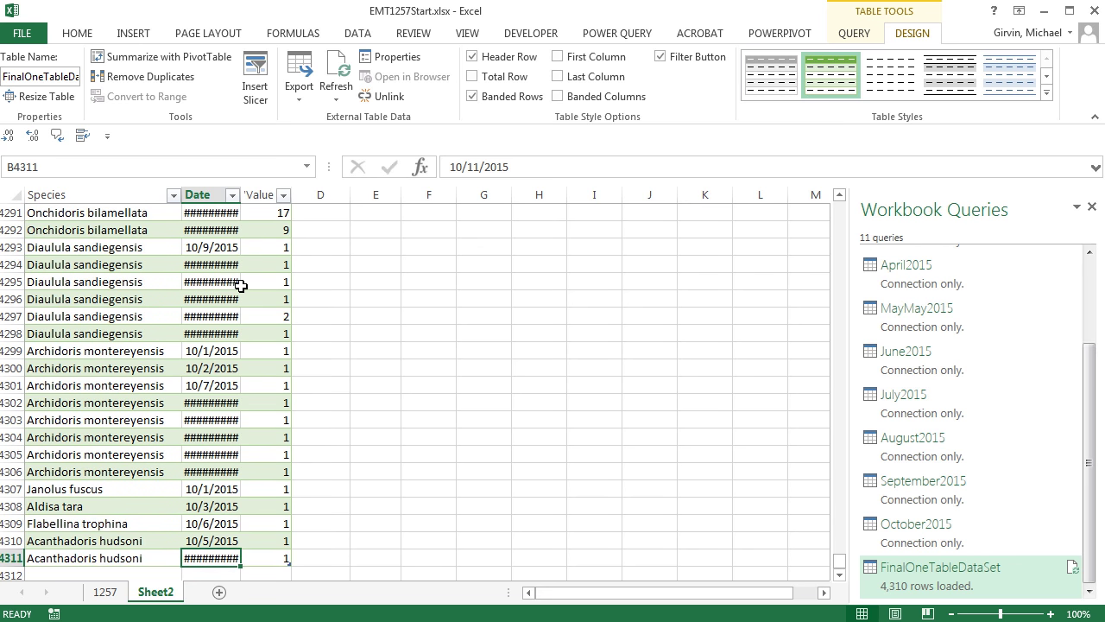
{"action": "double_click", "coordinate": [241, 195]}
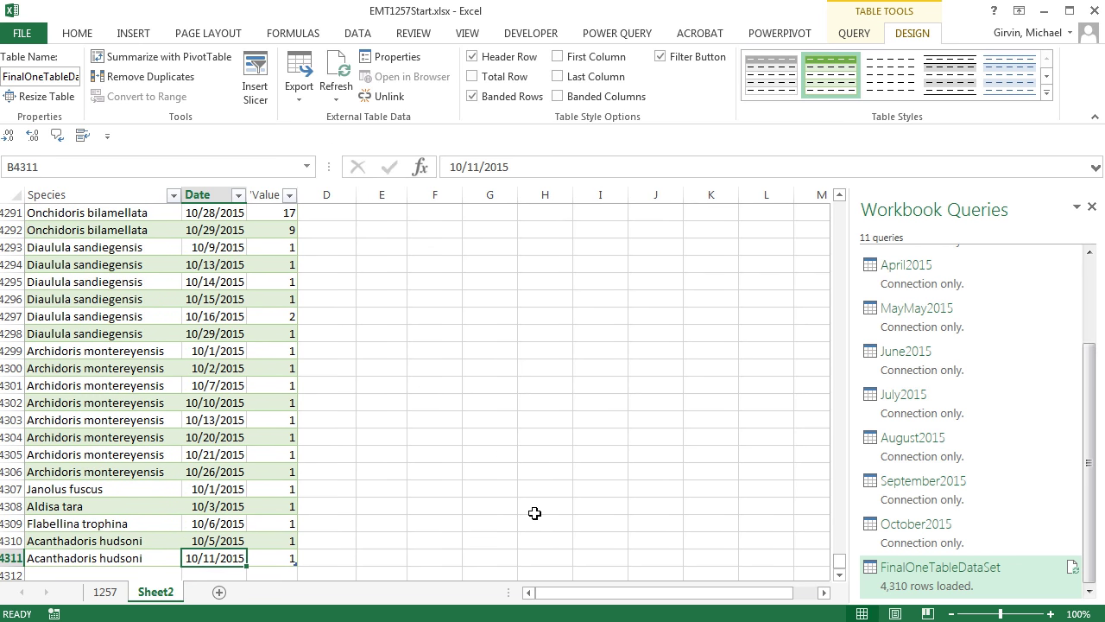
{"action": "key", "text": "ctrl+Home"}
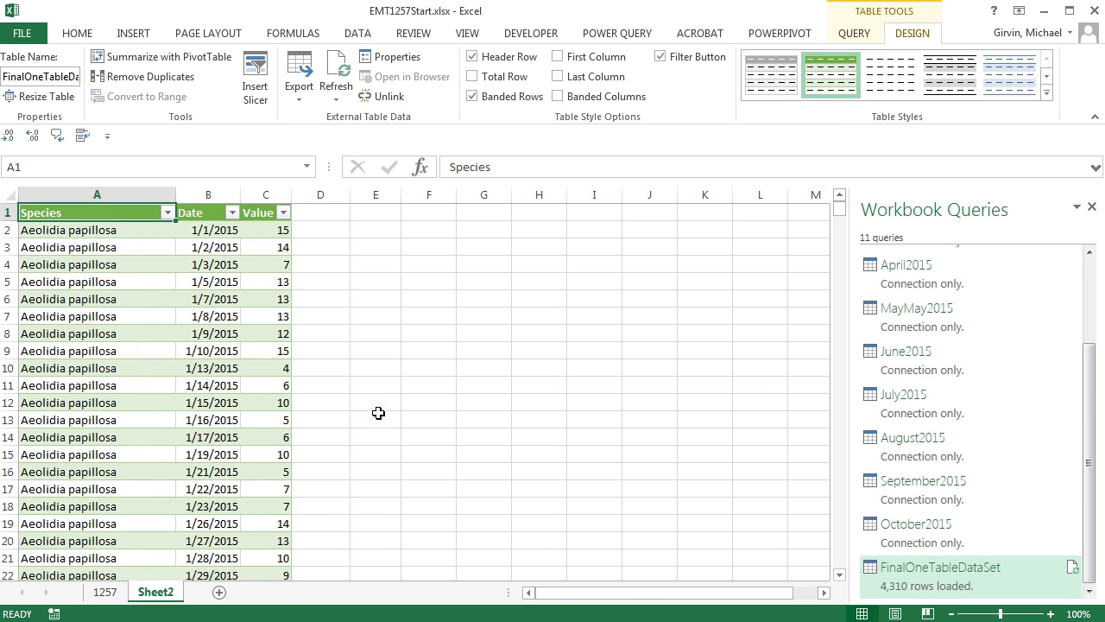
Rename the worksheet holding the combined table as AllTable
{"action": "double_click", "coordinate": [173, 593]}
{"action": "type", "text": "AllTable"}
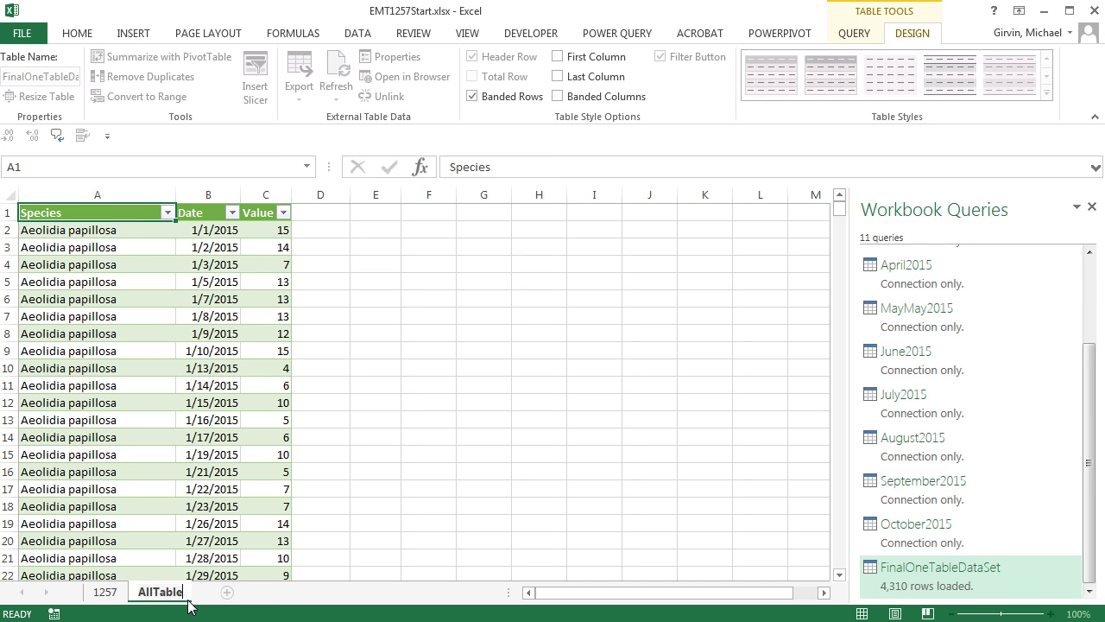
{"action": "key", "text": "Return"}
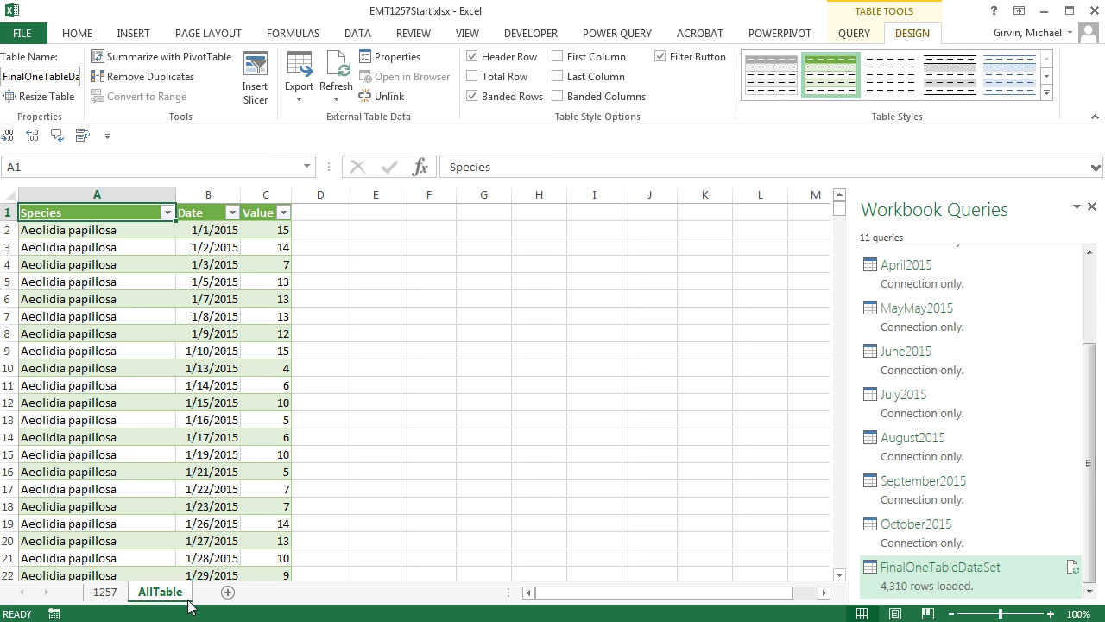